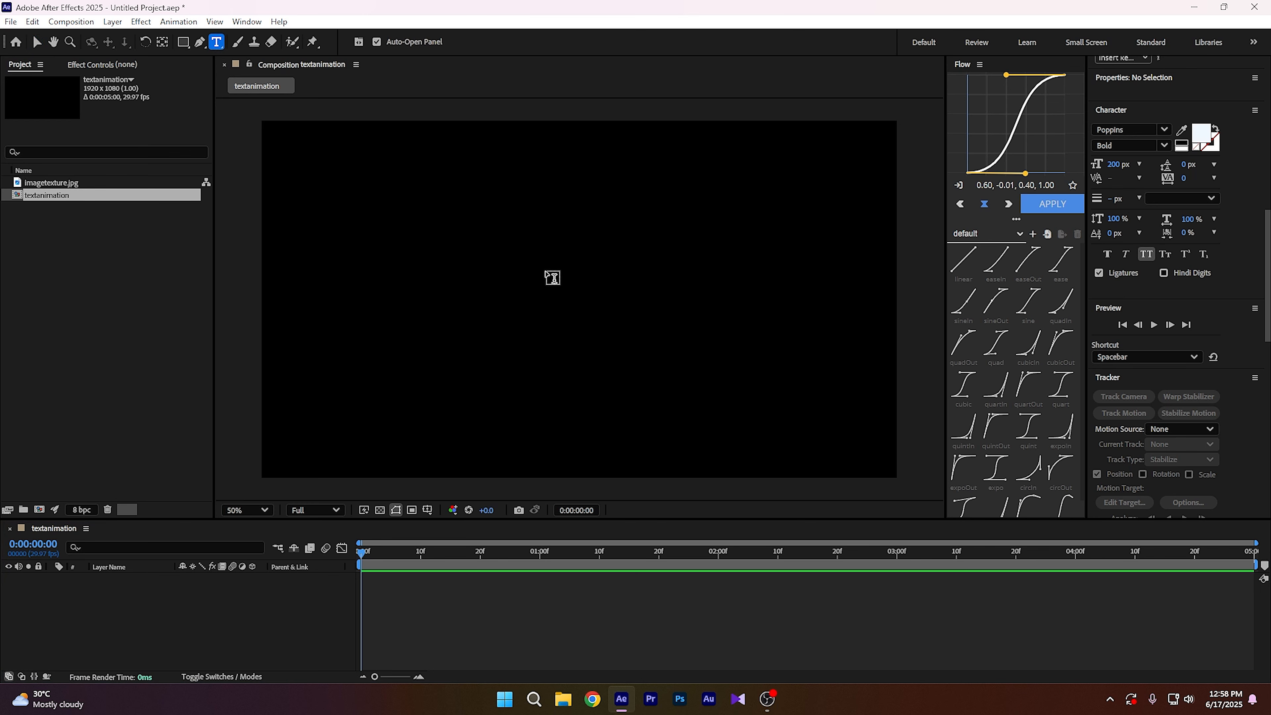
- Create a text layer reading "nextfx" in the textanimation composition
left_click(550, 269)
type("nexyfx")
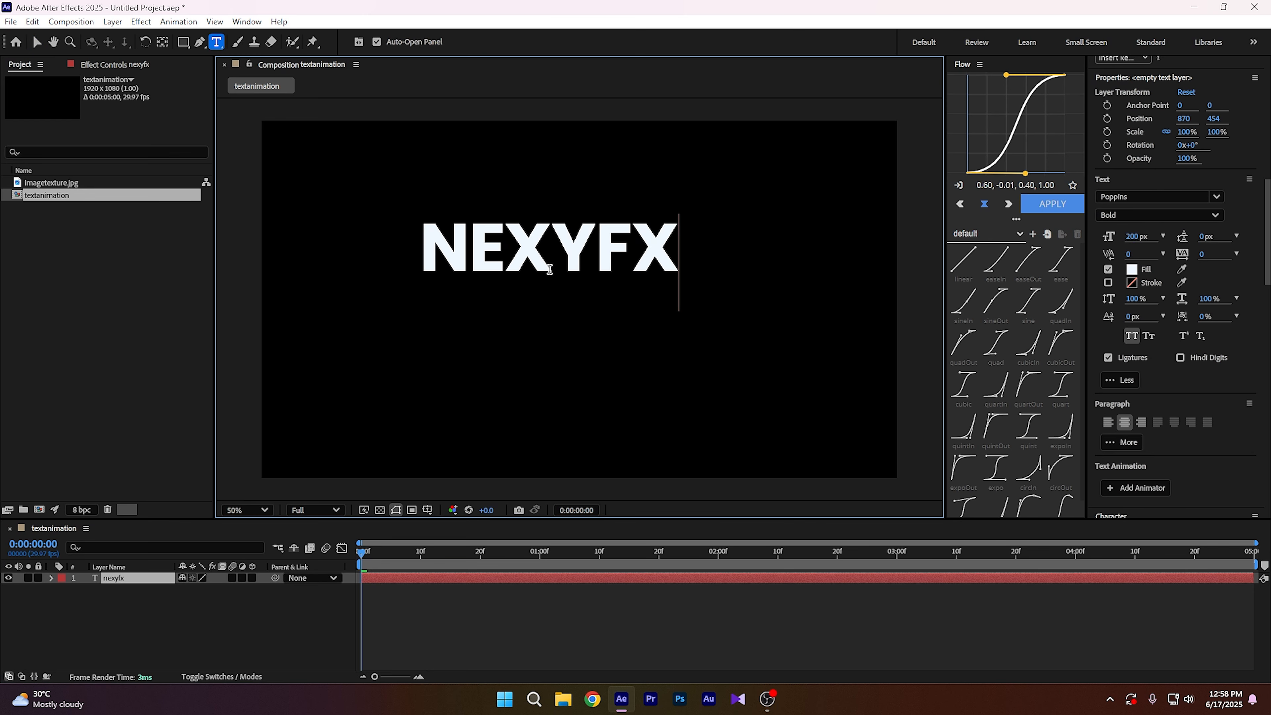
key("BackSpace")
key("BackSpace")
key("BackSpace")
type("t")
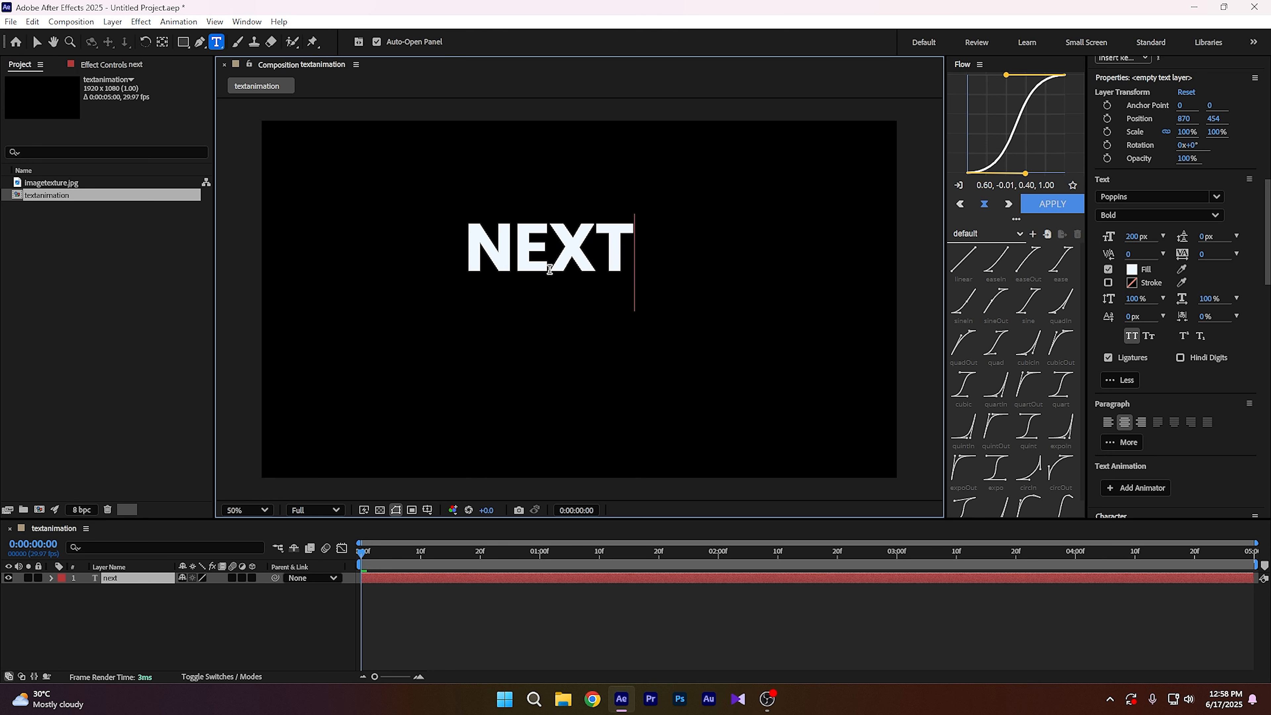
type("fx")
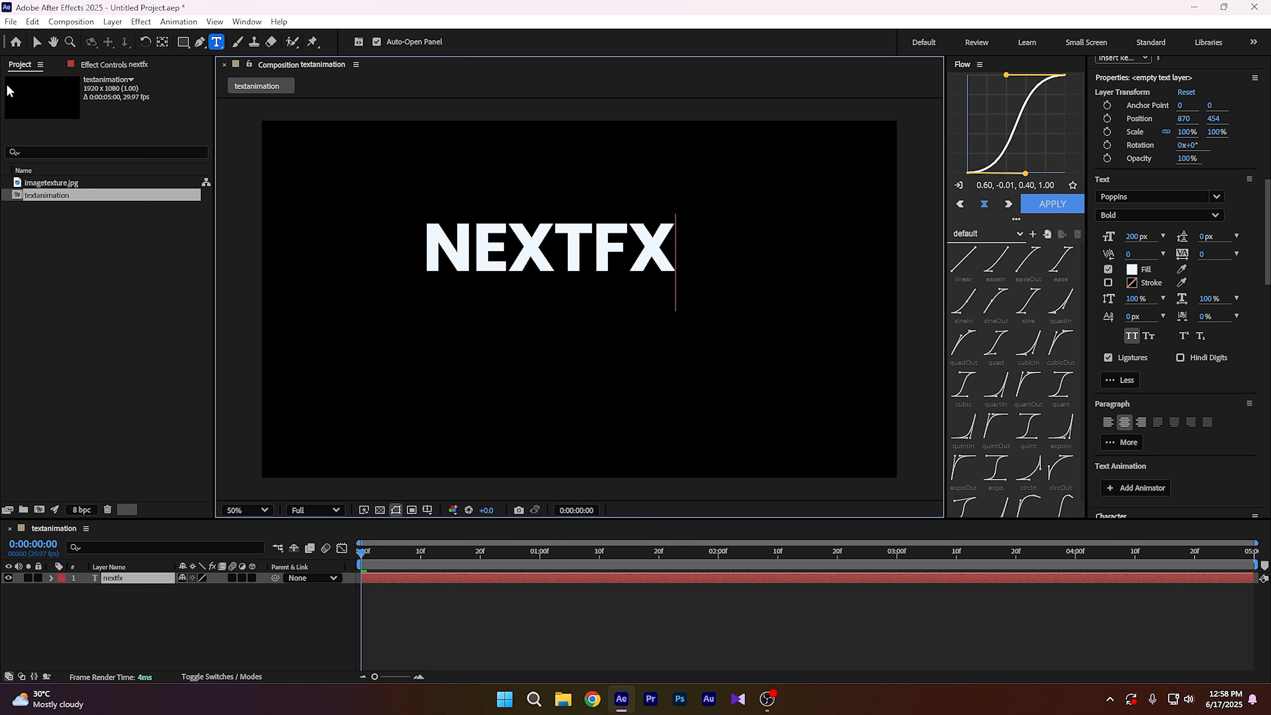
- Center the anchor point within the nextfx text and center the layer in the composition
left_click(36, 42)
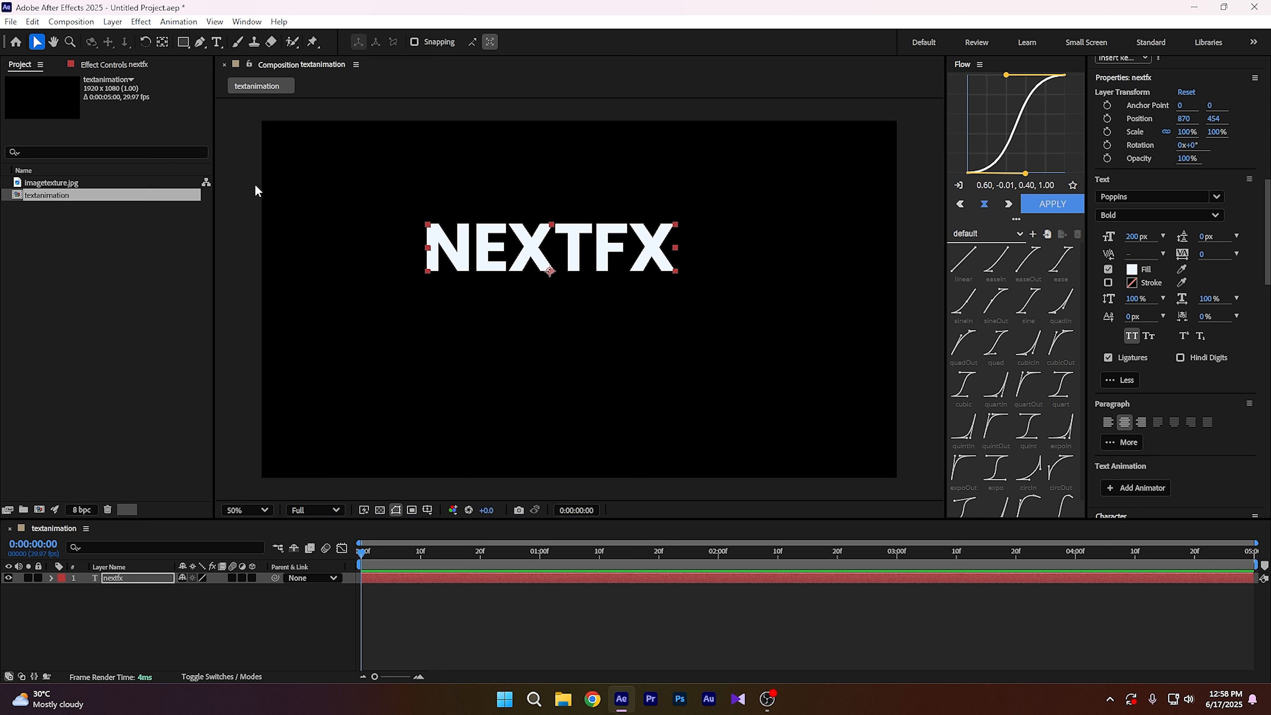
key("ctrl+alt+Home")
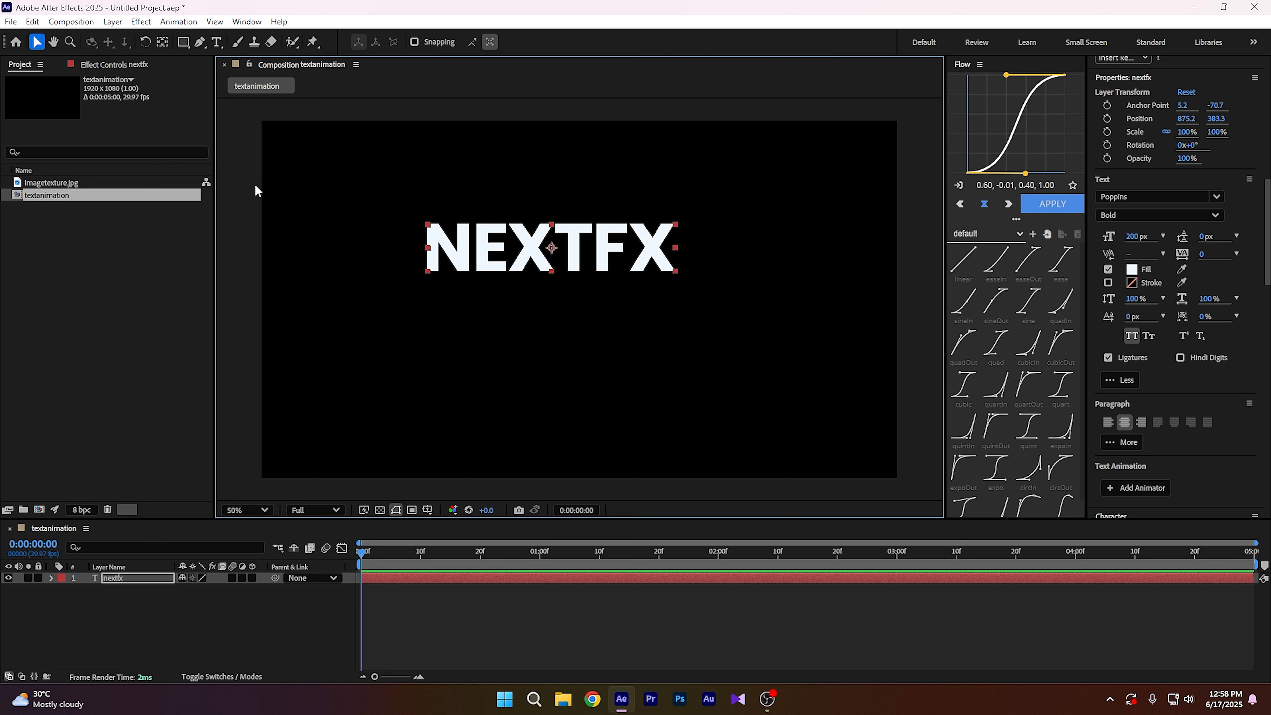
key("ctrl+Home")
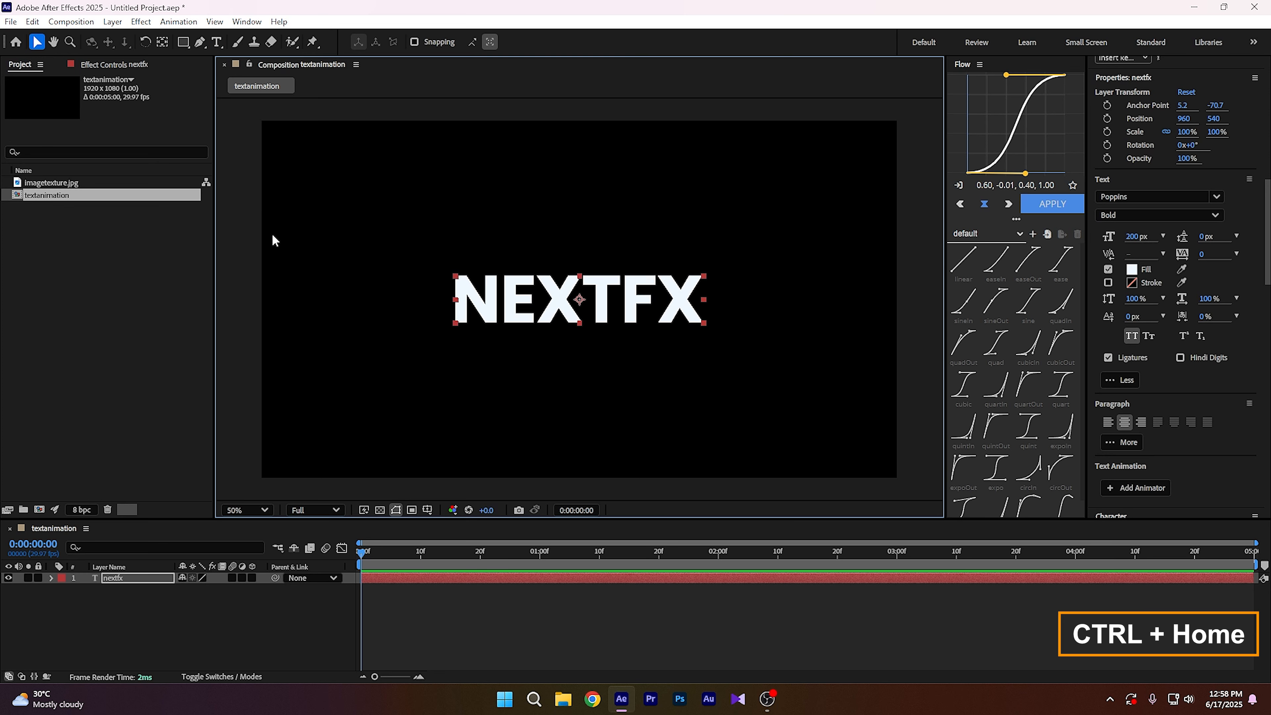
- Create a shape outlines layer from the nextfx text layer
right_click(120, 580)
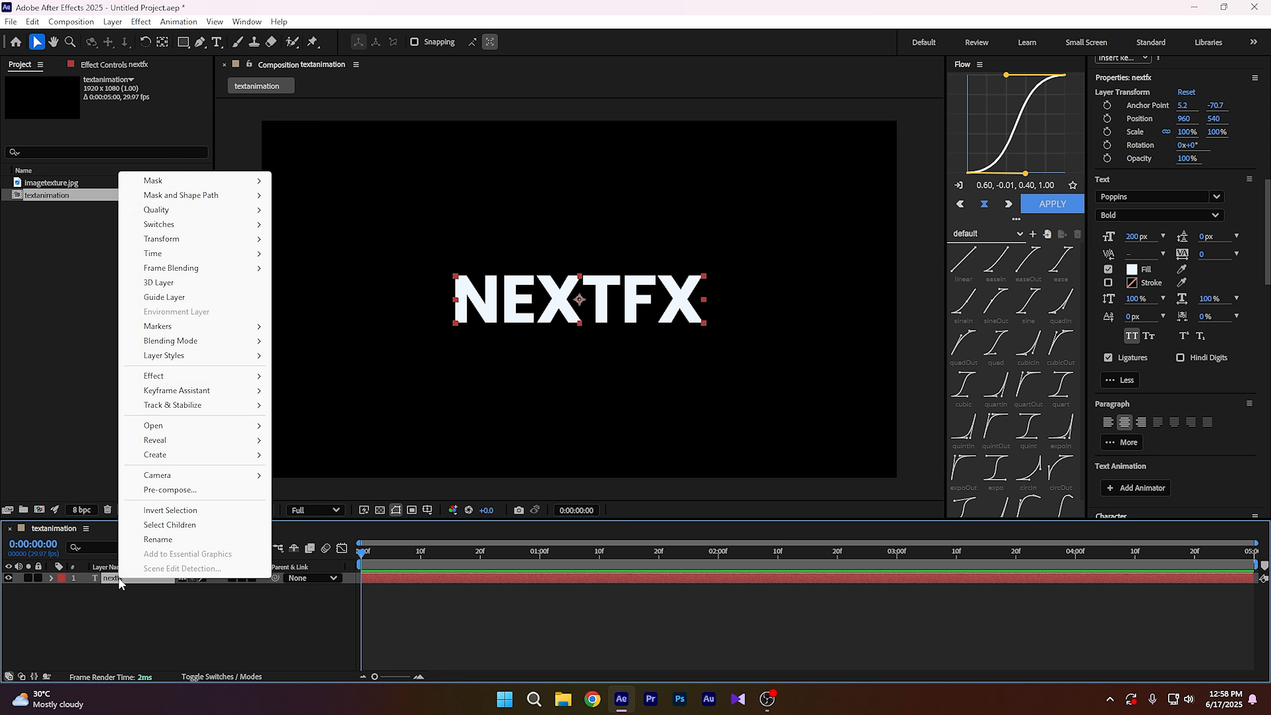
mouse_move(199, 455)
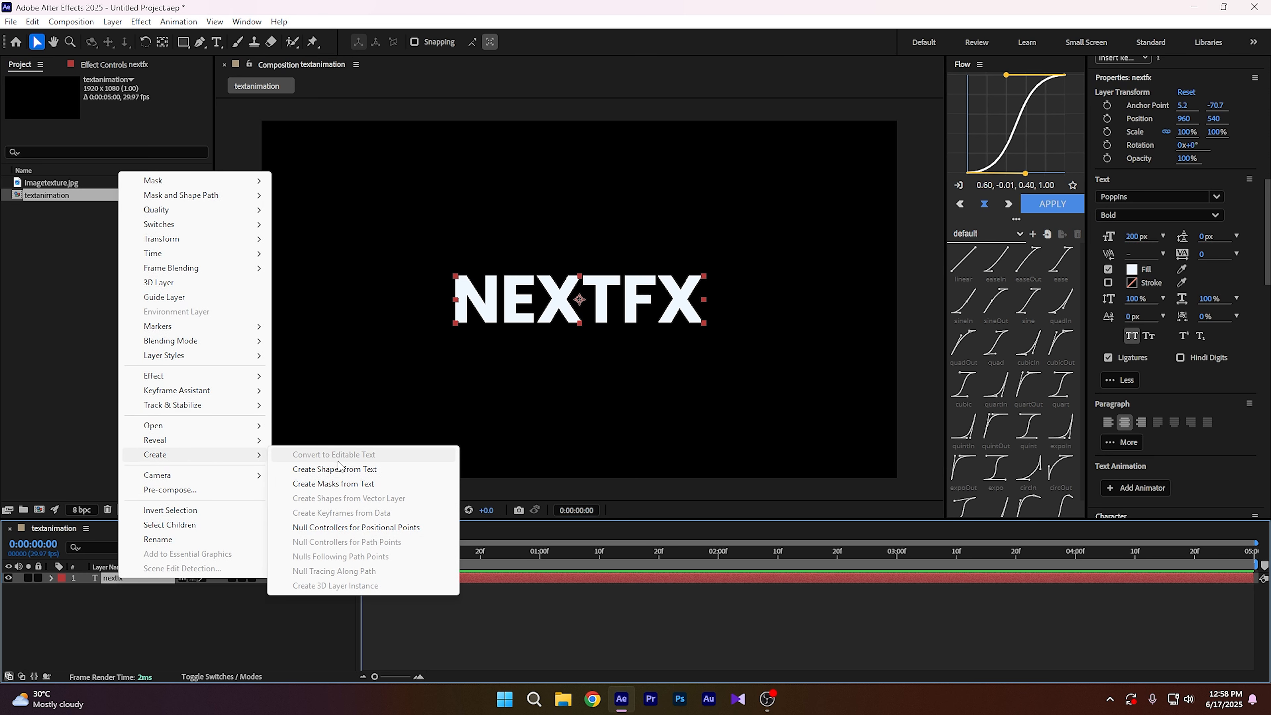
left_click(340, 458)
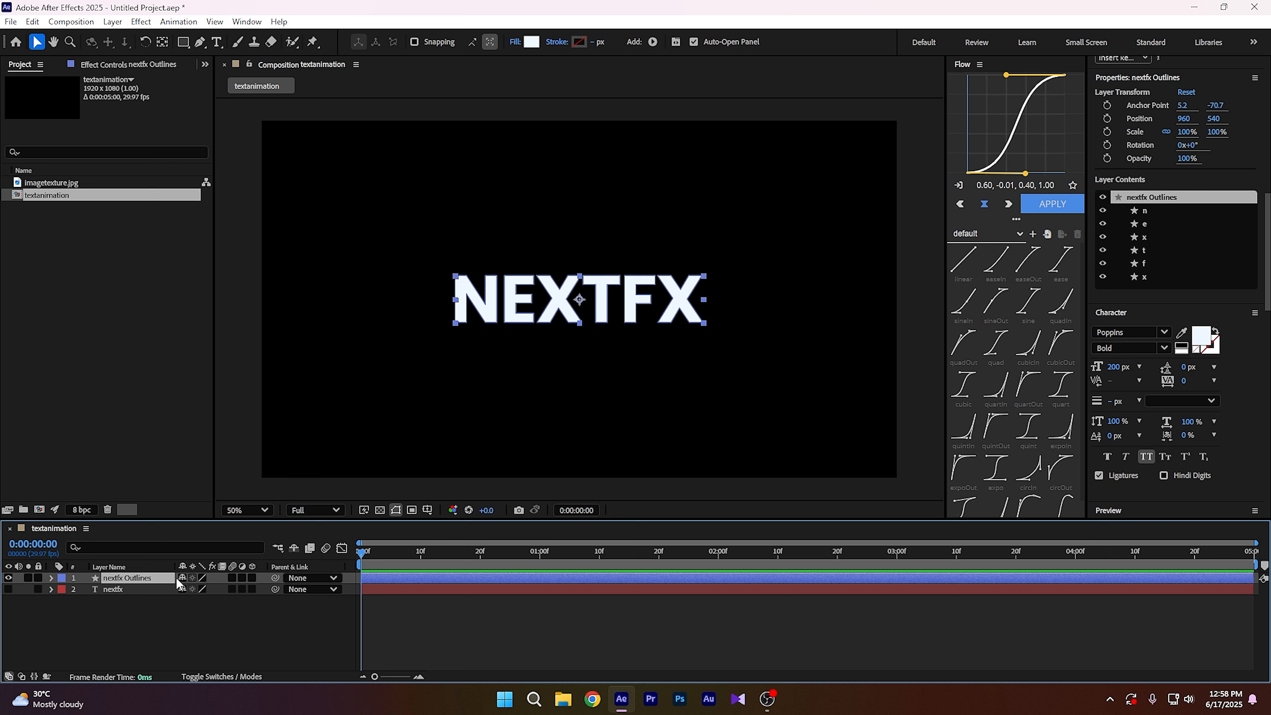
- Set the fill of the nextfx Outlines shapes to None
left_click(518, 43)
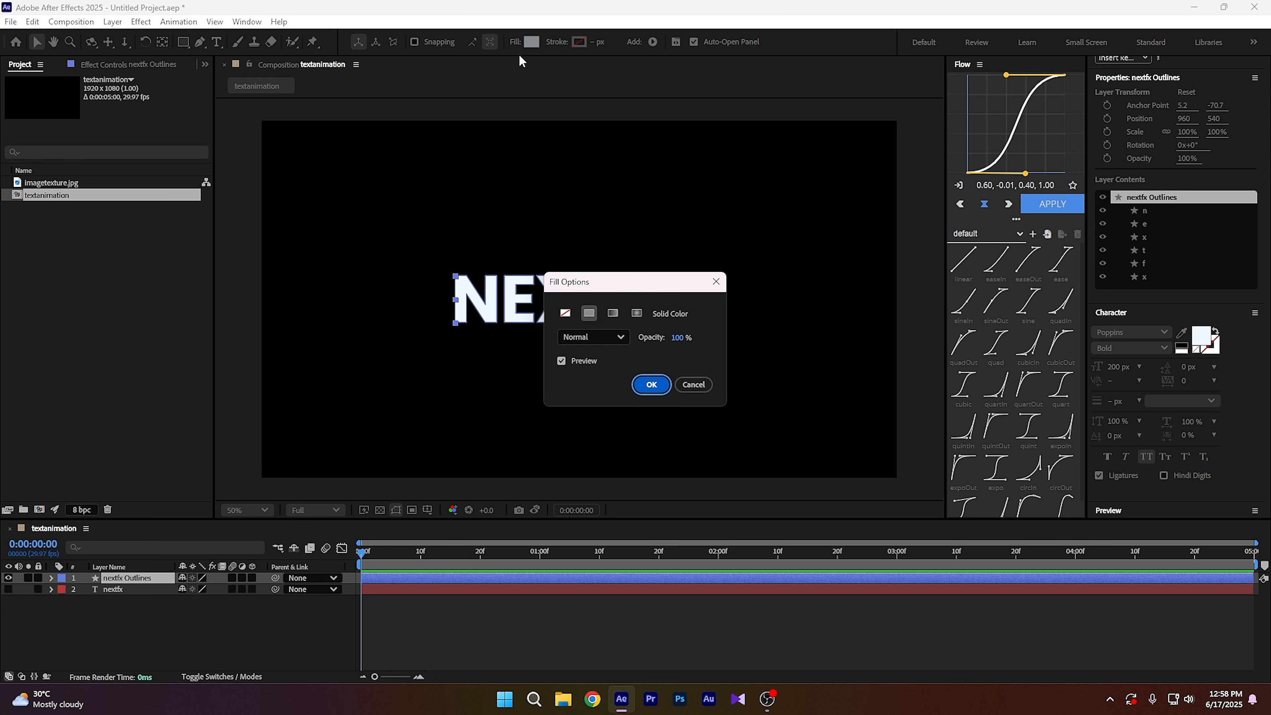
left_click(565, 313)
left_click(651, 384)
- Give the nextfx Outlines shapes a solid color stroke 4 px wide
left_click(554, 41)
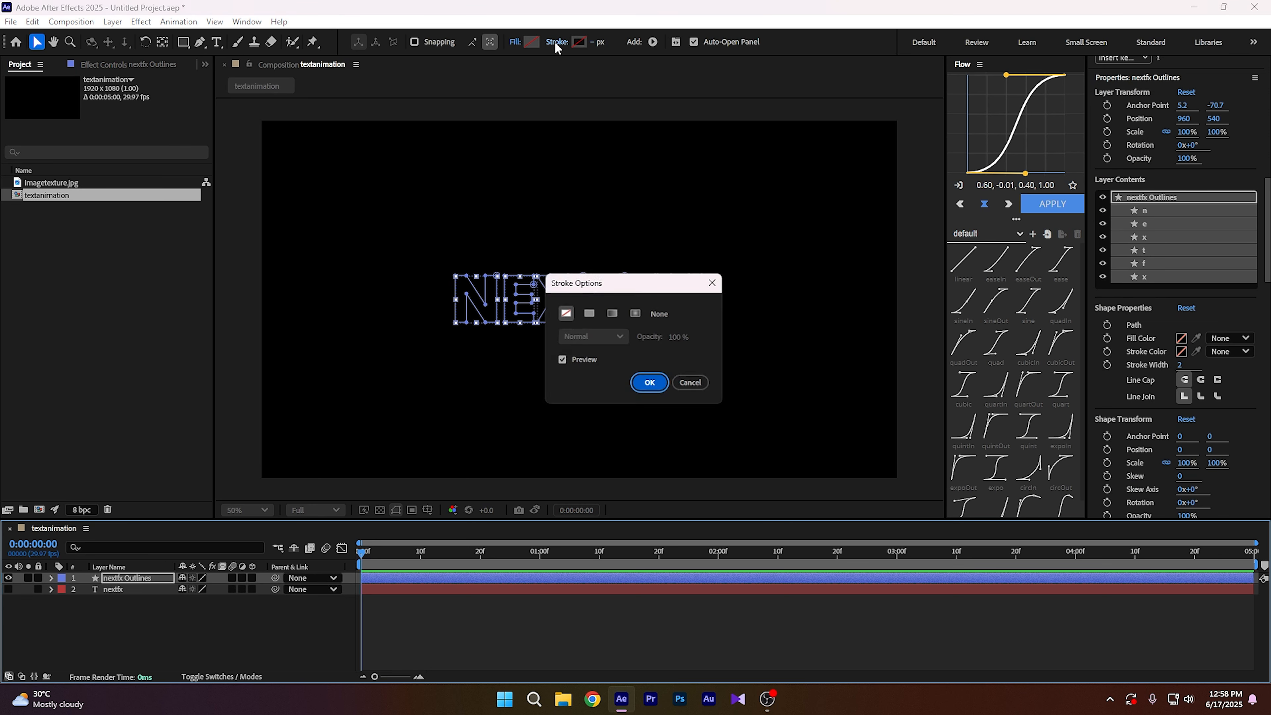
left_click(589, 313)
left_click(649, 385)
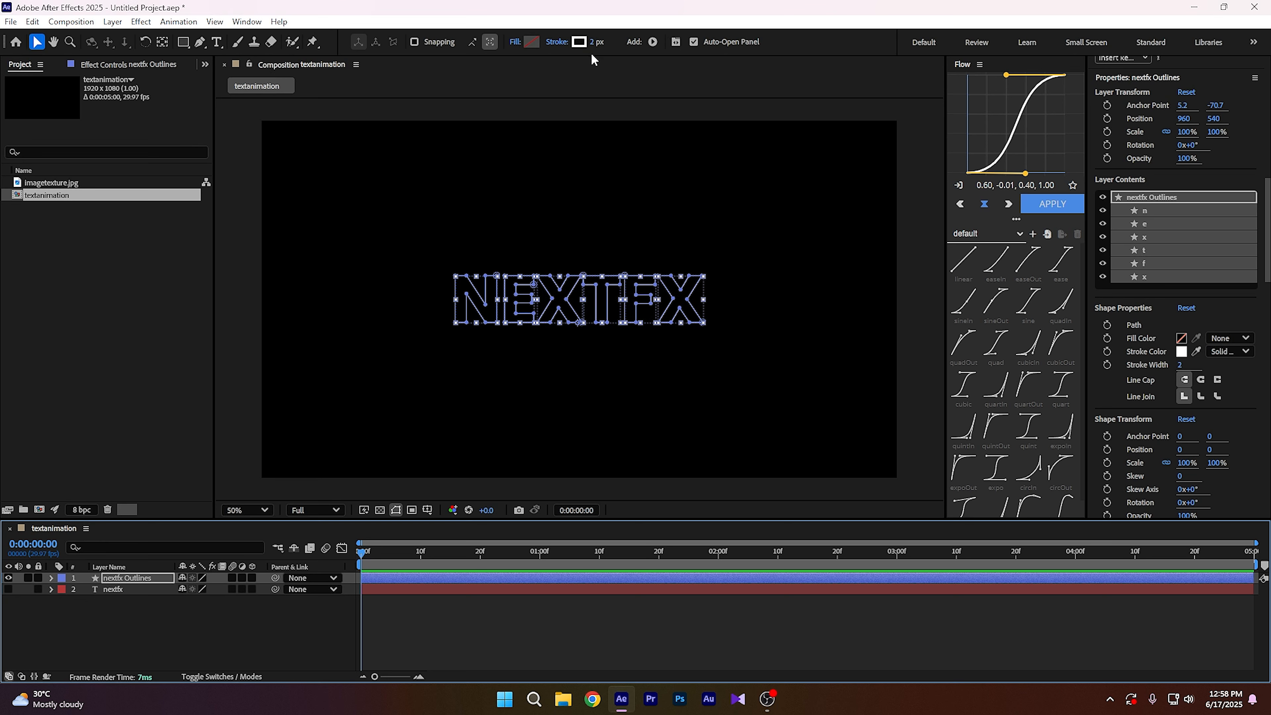
left_click(595, 42)
type("4")
left_click(835, 34)
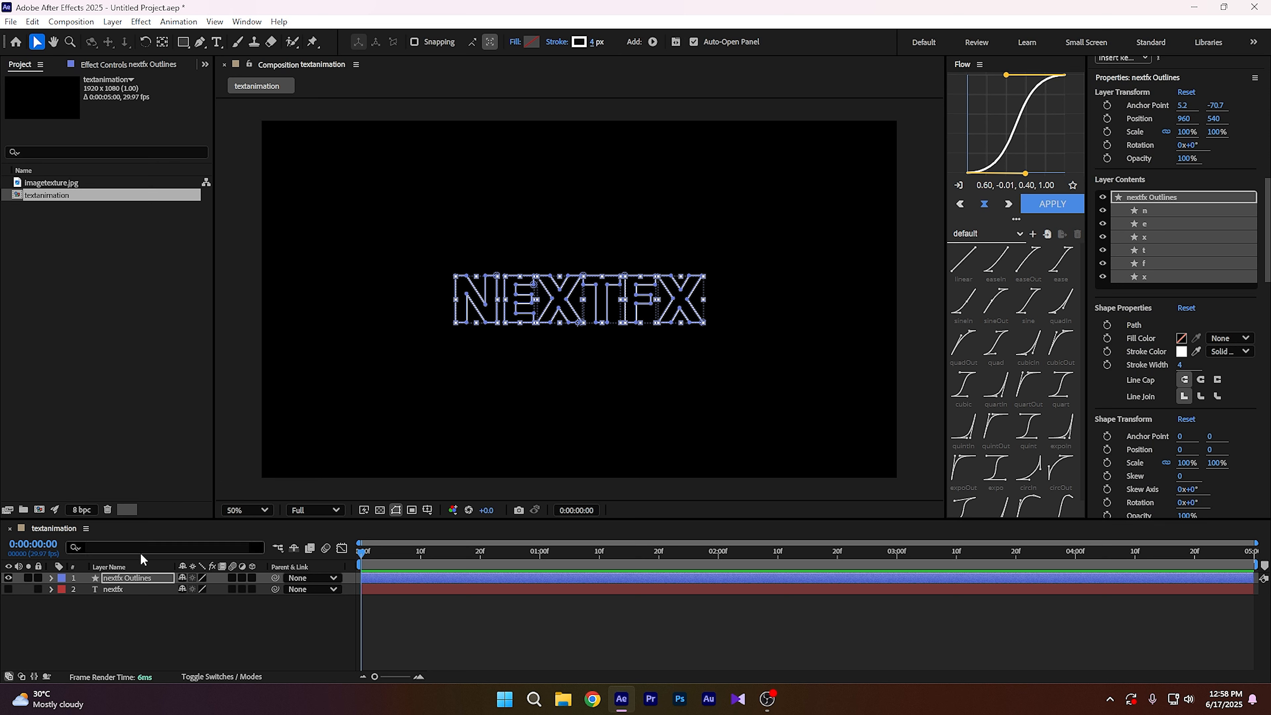
- Add a Trim Paths operation to the whole Contents group of the nextfx Outlines layer
left_click(50, 578)
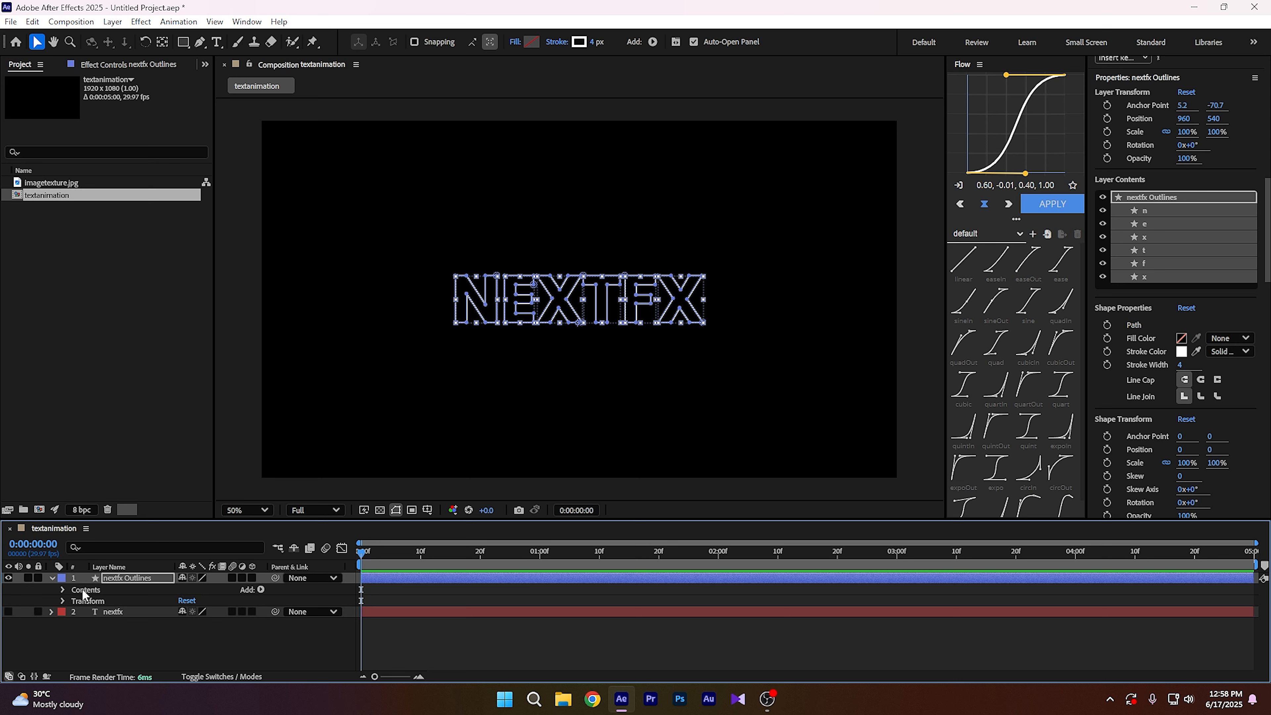
left_click(63, 590)
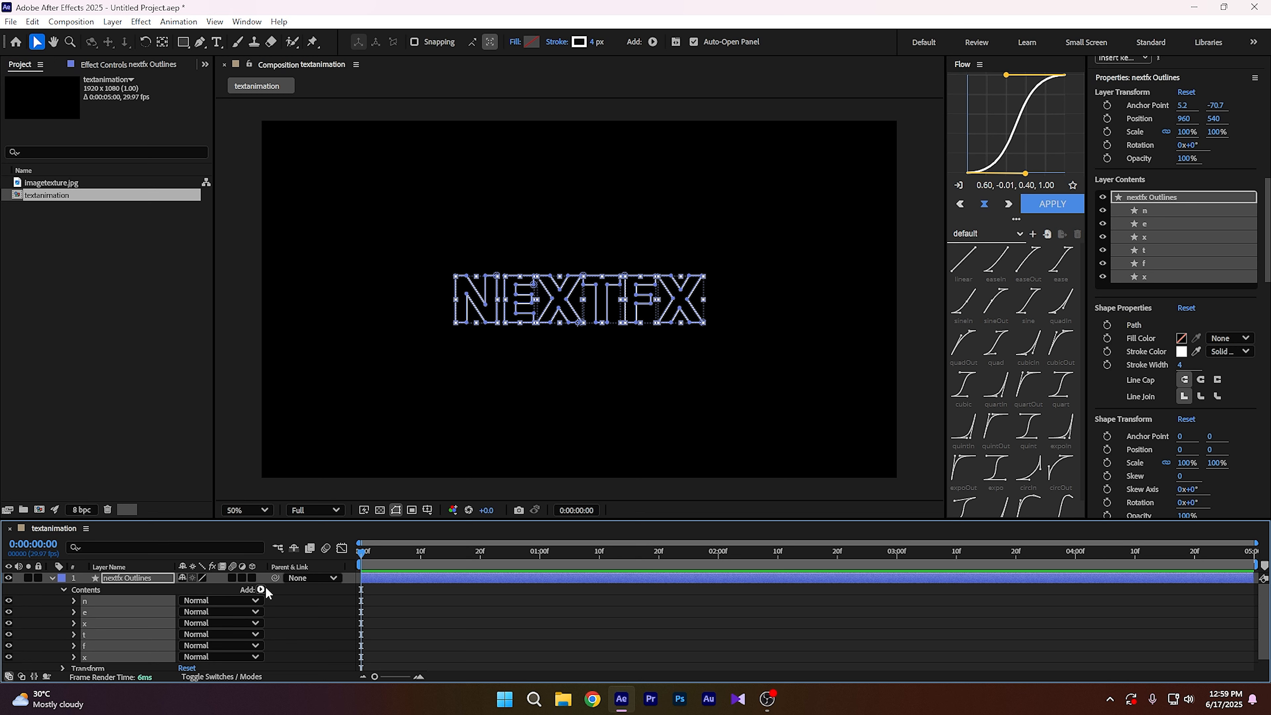
left_click(127, 589)
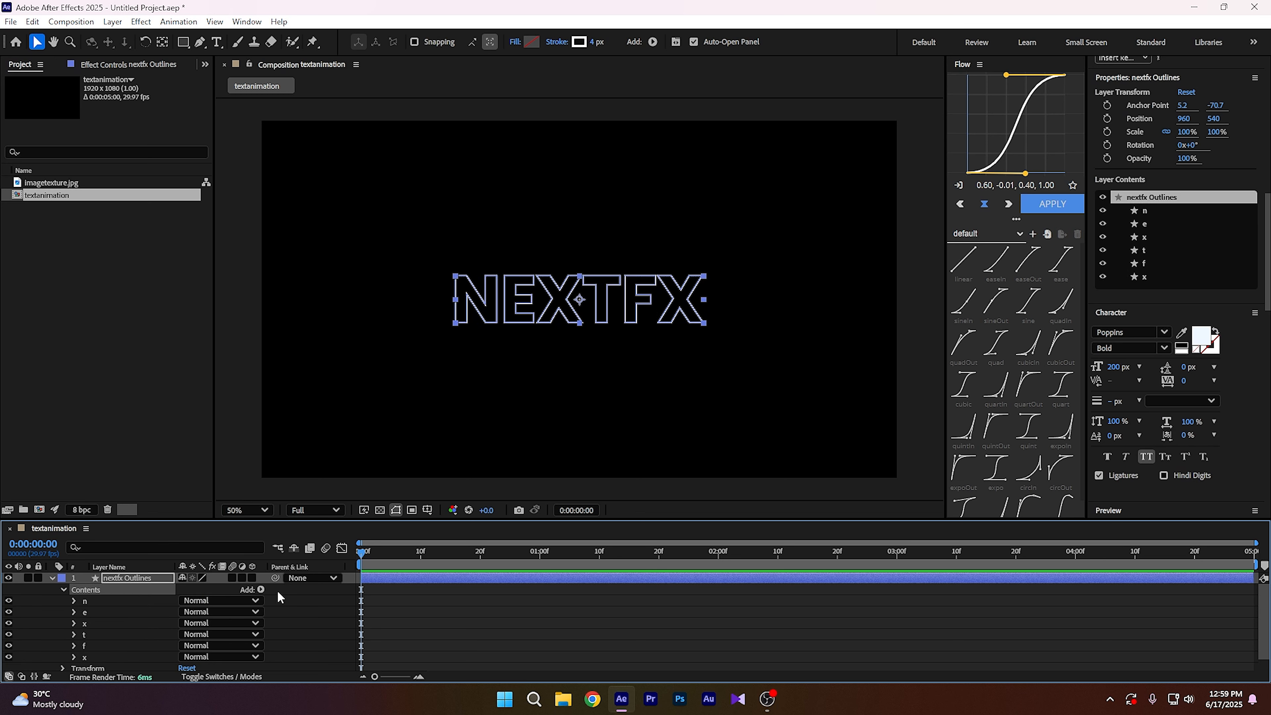
left_click(261, 589)
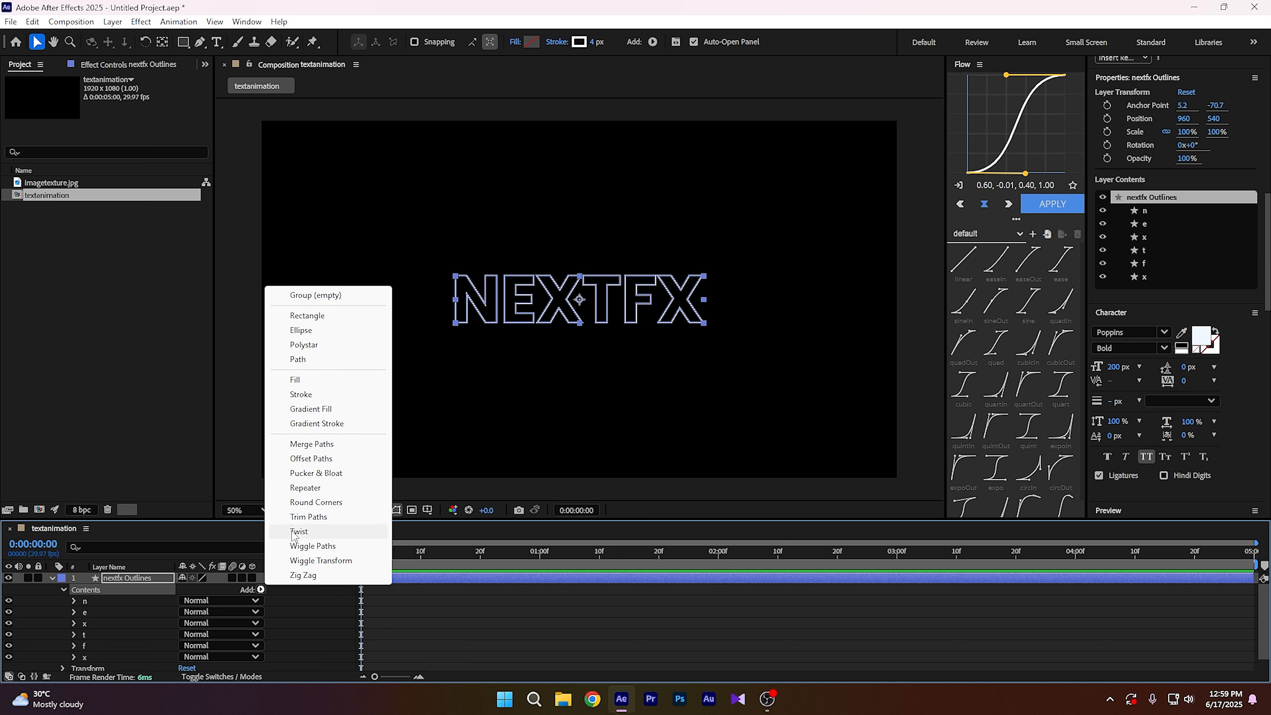
left_click(310, 517)
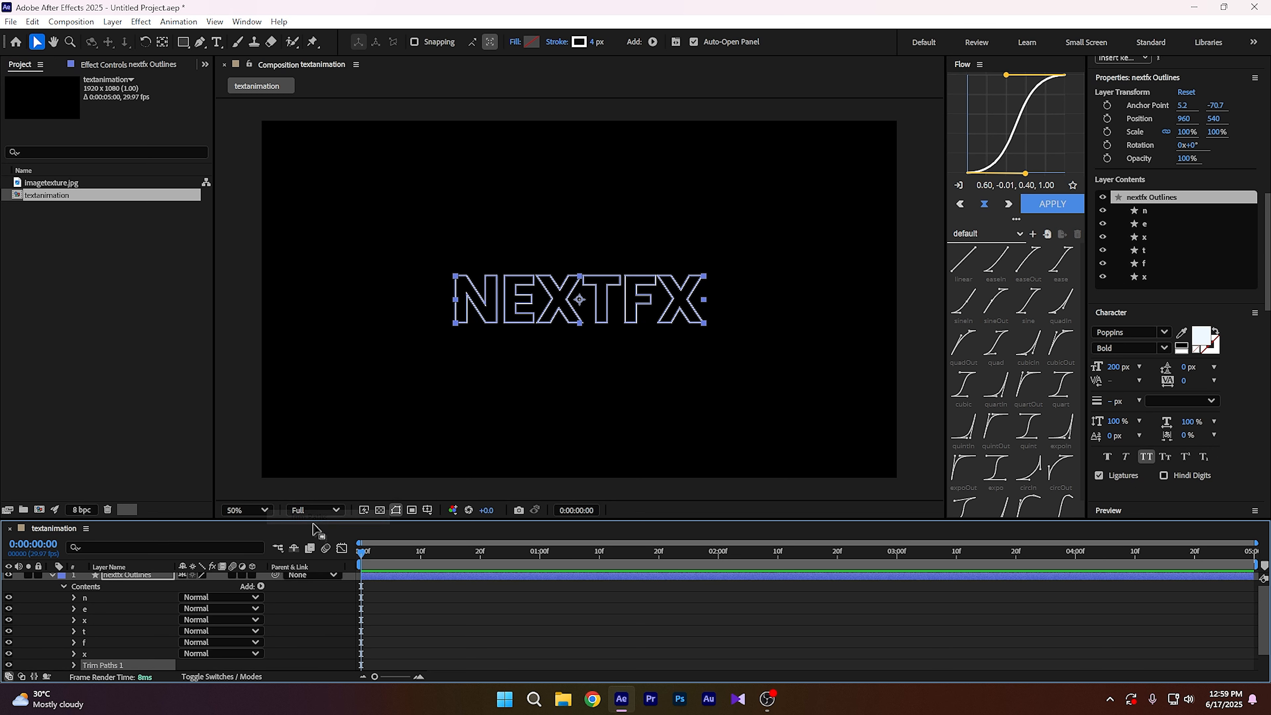
- Keyframe the Trim Paths End value from 0% at 0:00:00:00 to 100% at 0:00:01:15 and preview the animation
left_click(73, 665)
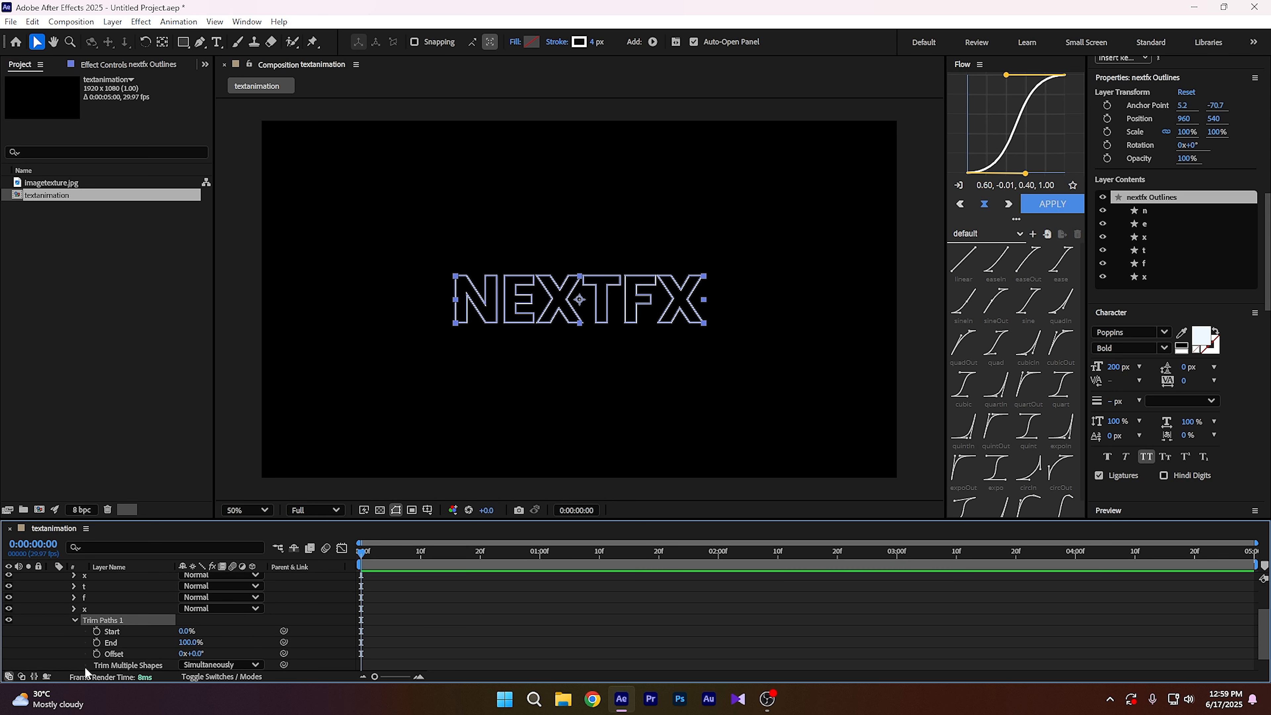
left_click(97, 642)
left_click_drag(187, 643, 86, 643)
left_click_drag(361, 552, 630, 572)
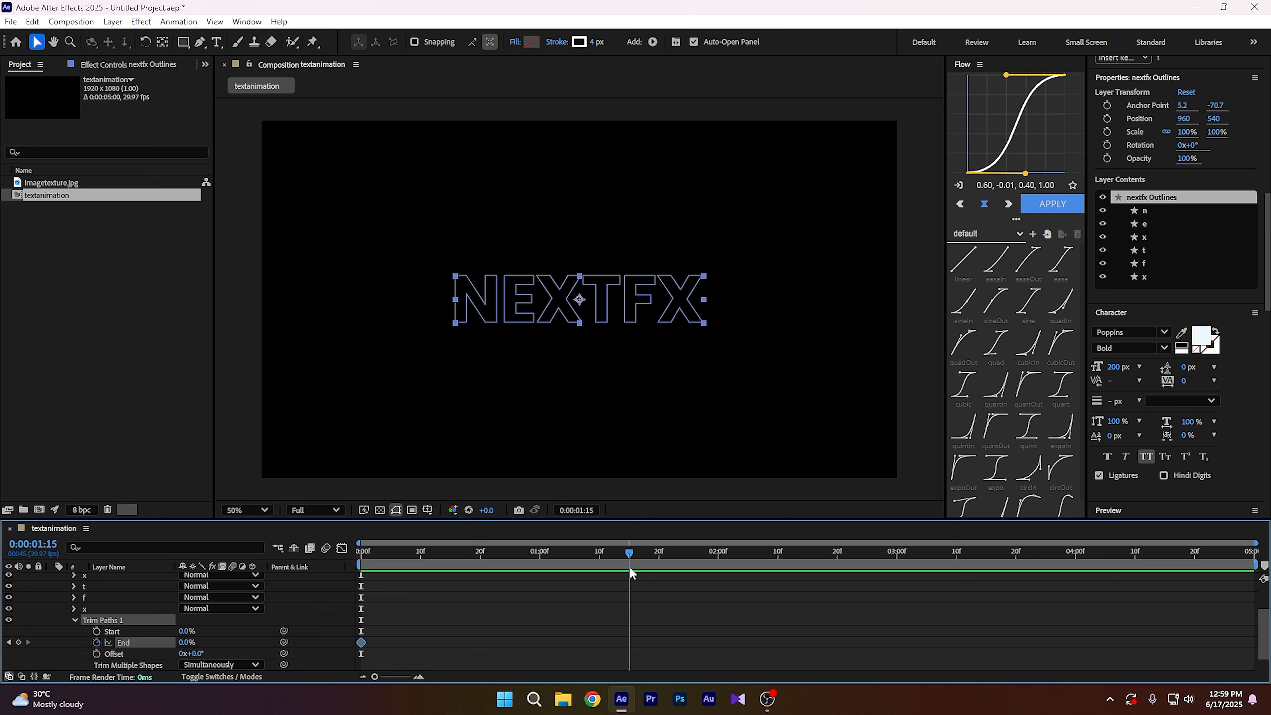
left_click_drag(189, 643, 275, 649)
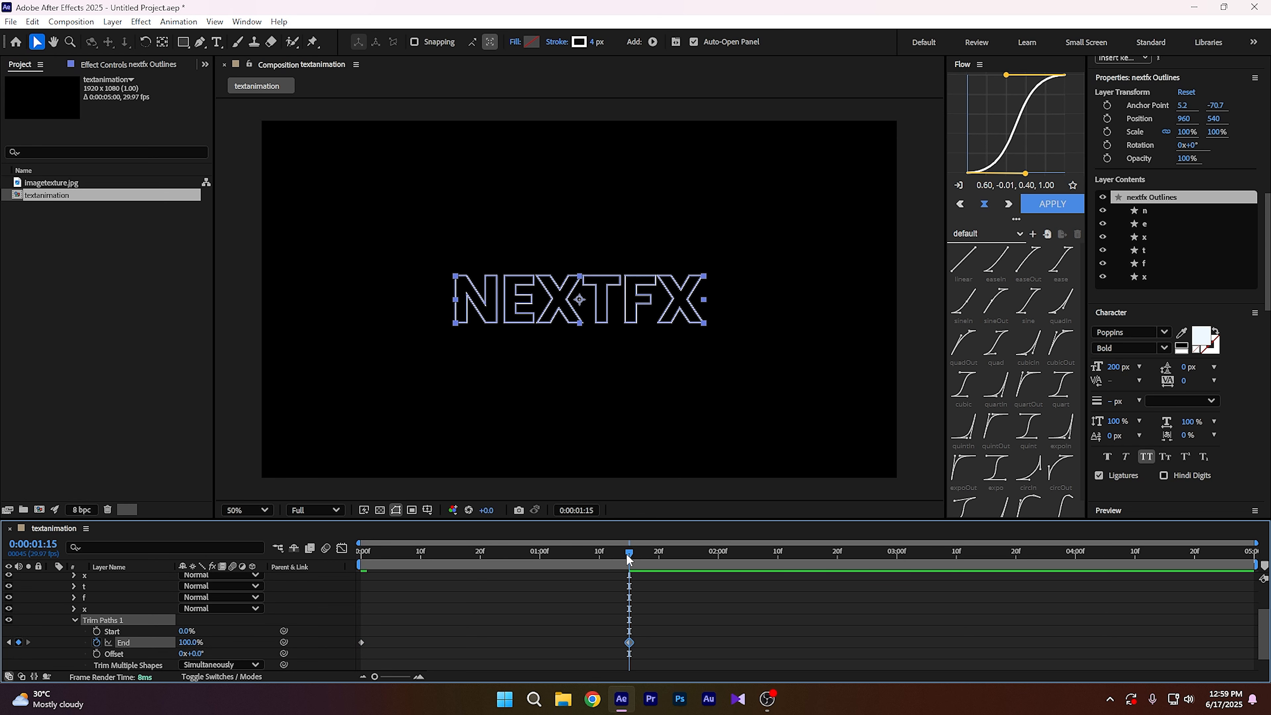
key("Home")
key("space")
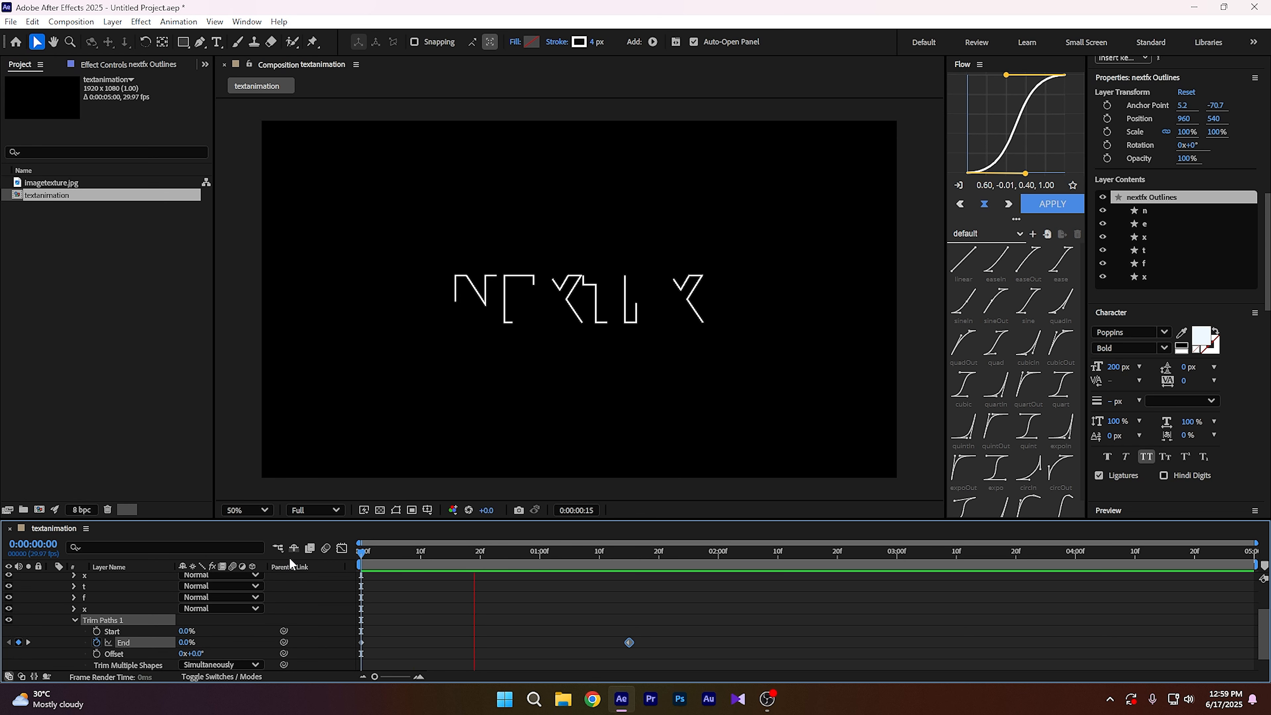
key("space")
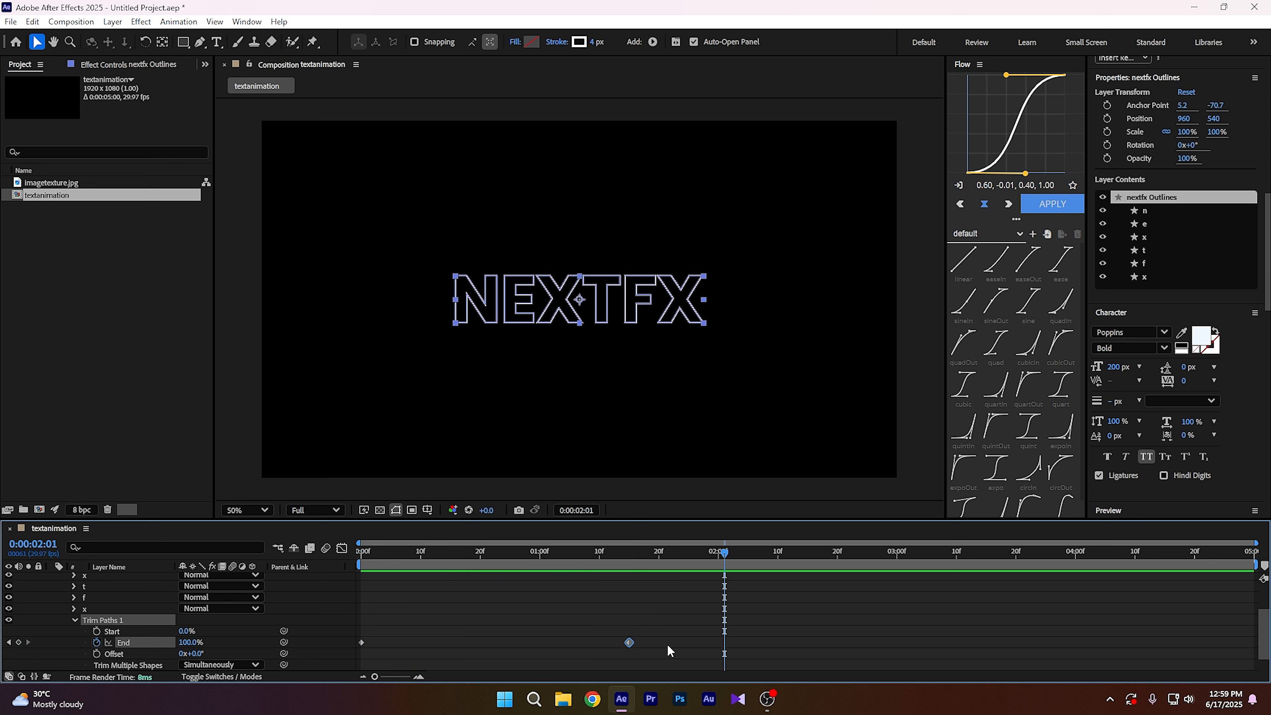
- Select both Trim Paths End keyframes, and collapse the properties of the nextfx Outlines layer
mouse_move(668, 647)
left_mouse_down()
mouse_move(379, 647)
mouse_move(352, 635)
left_mouse_up()
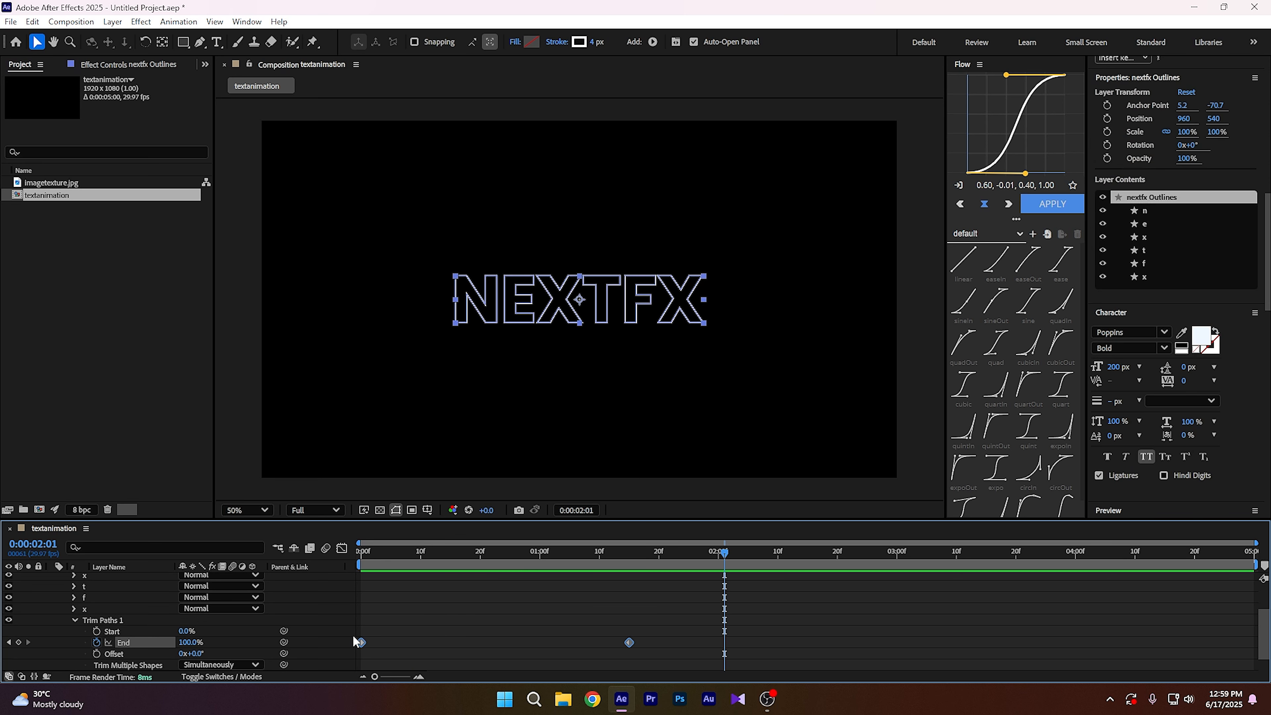
left_click(74, 620)
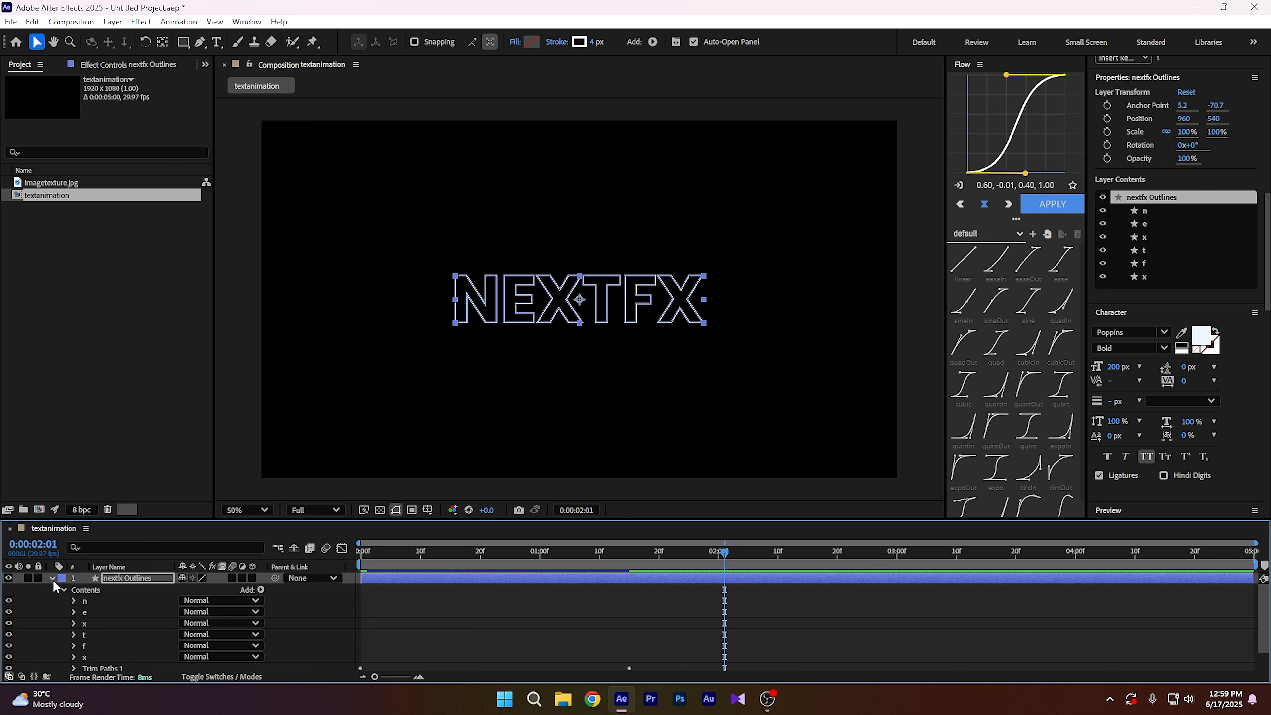
left_click(51, 578)
left_click(101, 630)
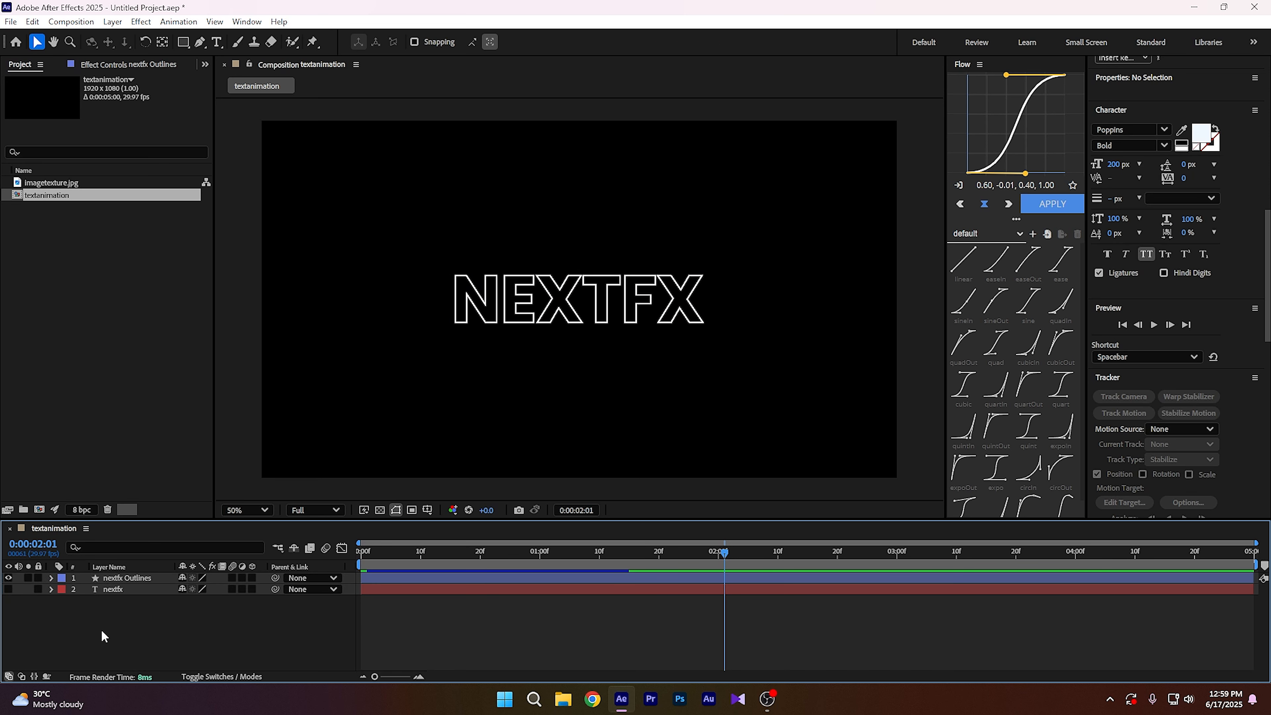
- Play back the outline drawing animation from the start of the composition
left_click_drag(727, 559, 320, 559)
key("space")
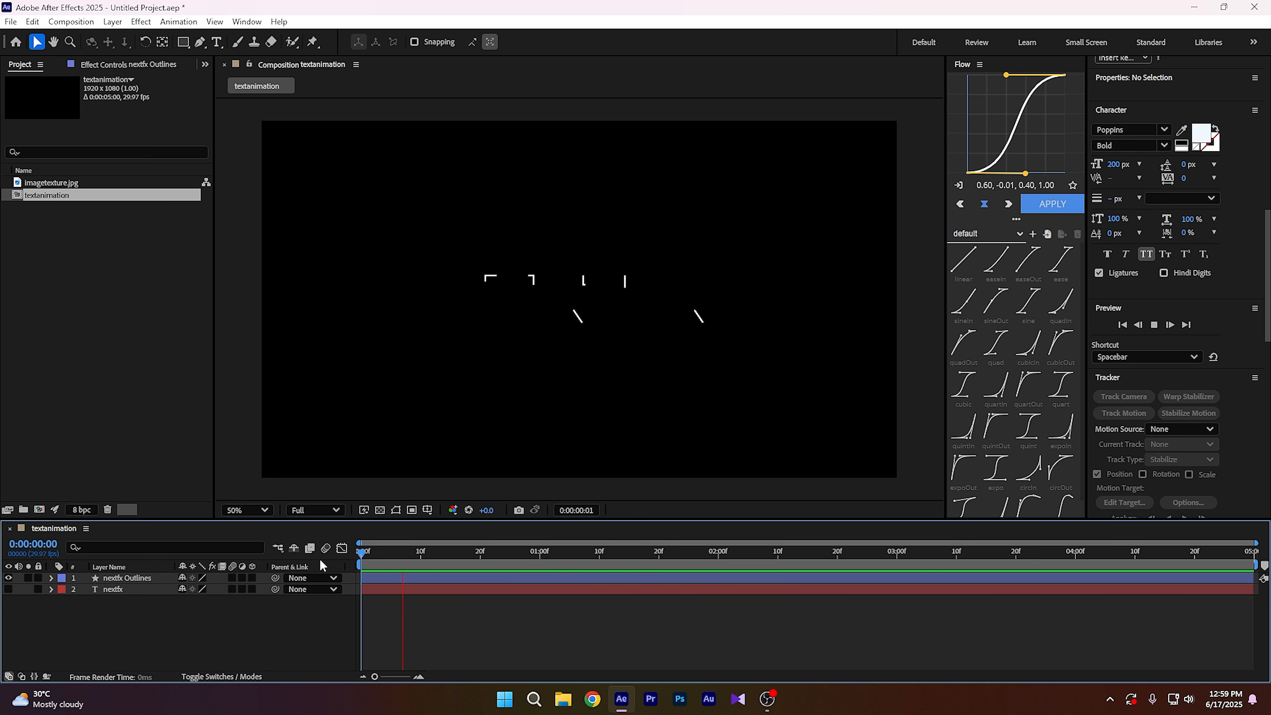
key("space")
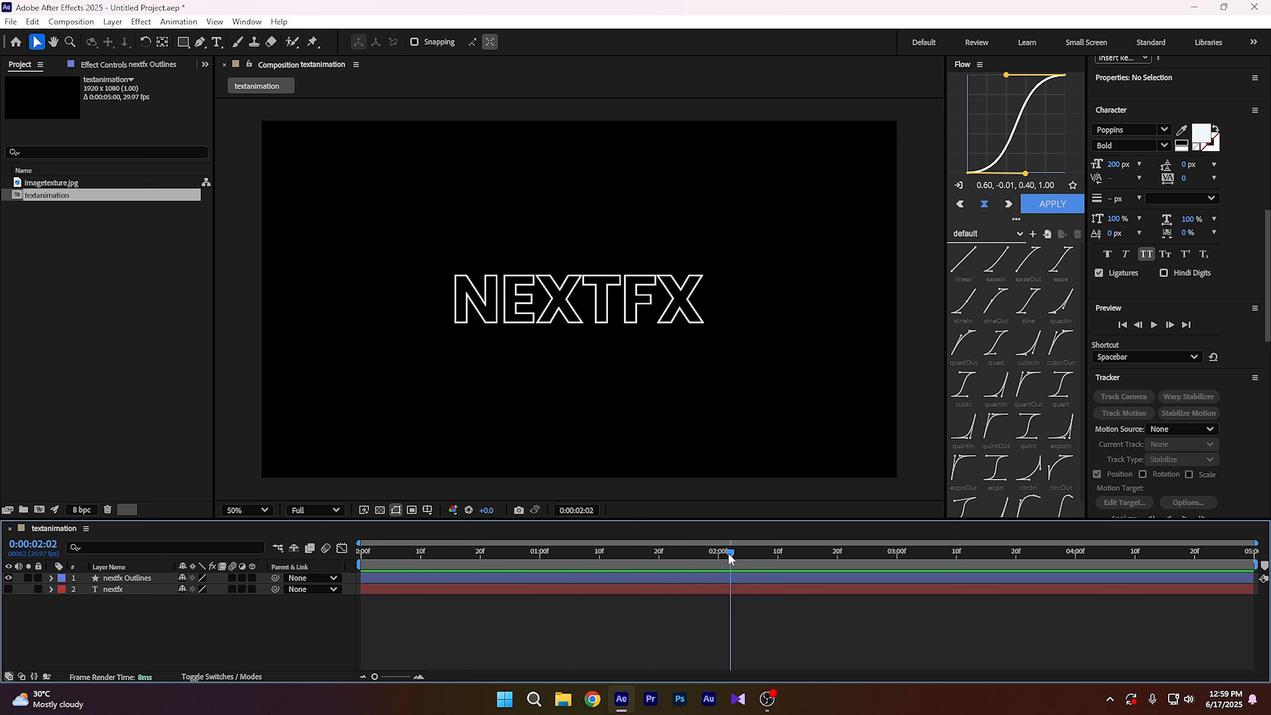
- Split the nextfx text layer at 0:00:01:16
left_click_drag(729, 557, 634, 560)
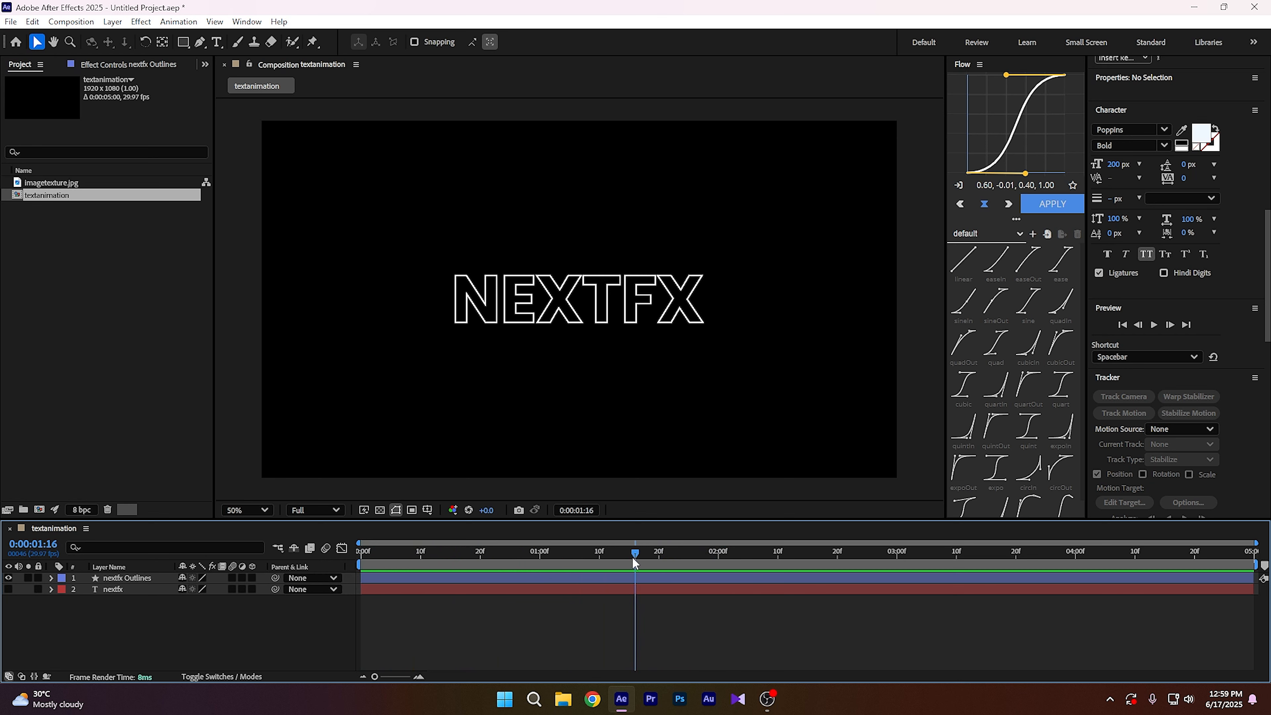
left_click(141, 590)
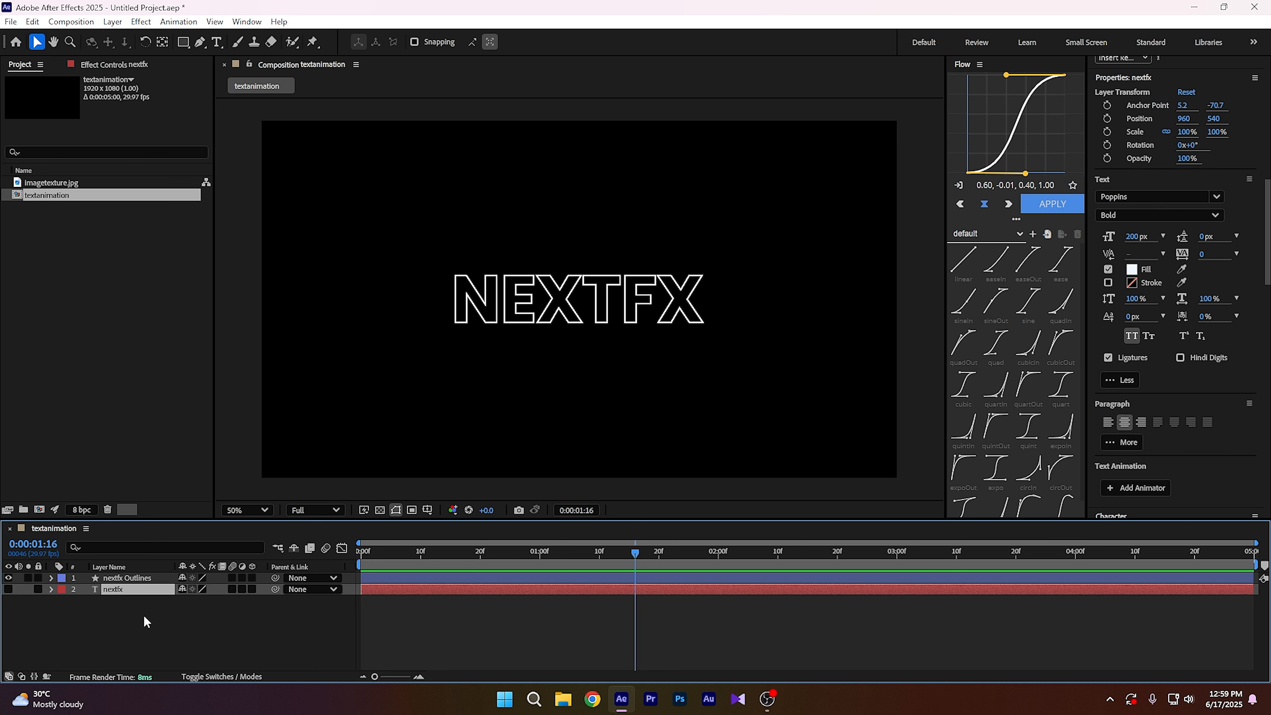
key("ctrl+shift+d")
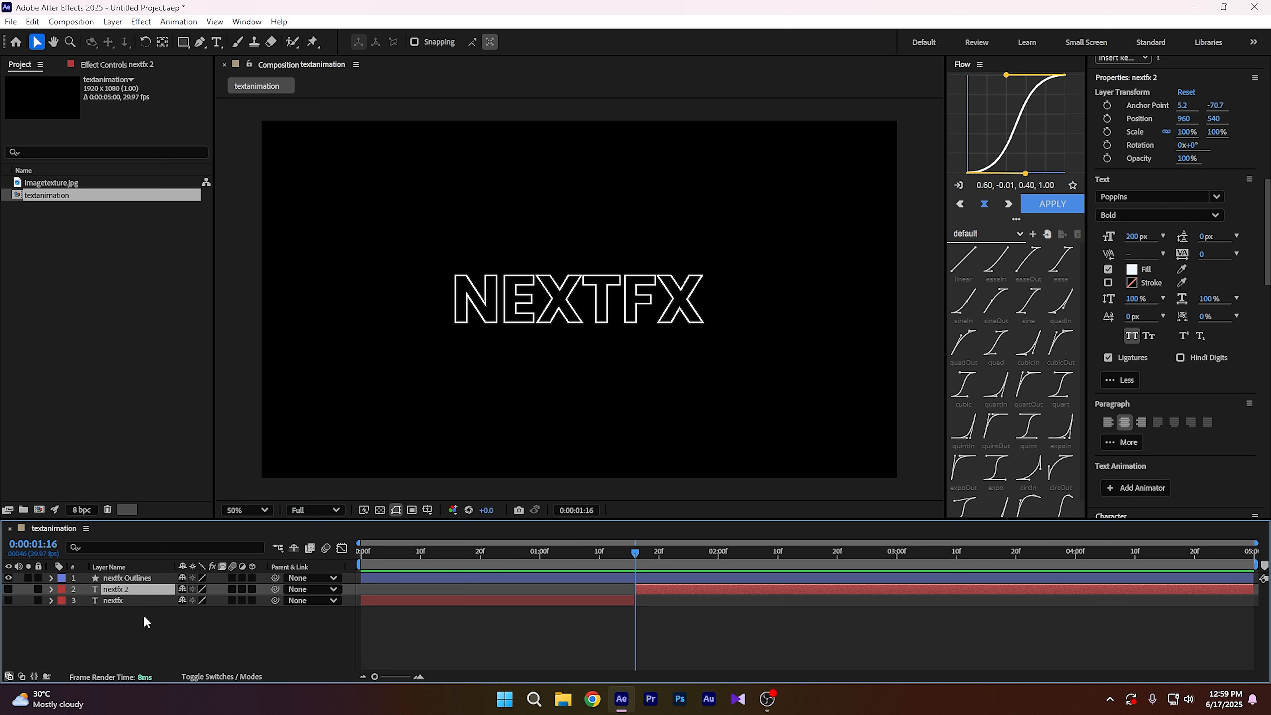
left_click(148, 600)
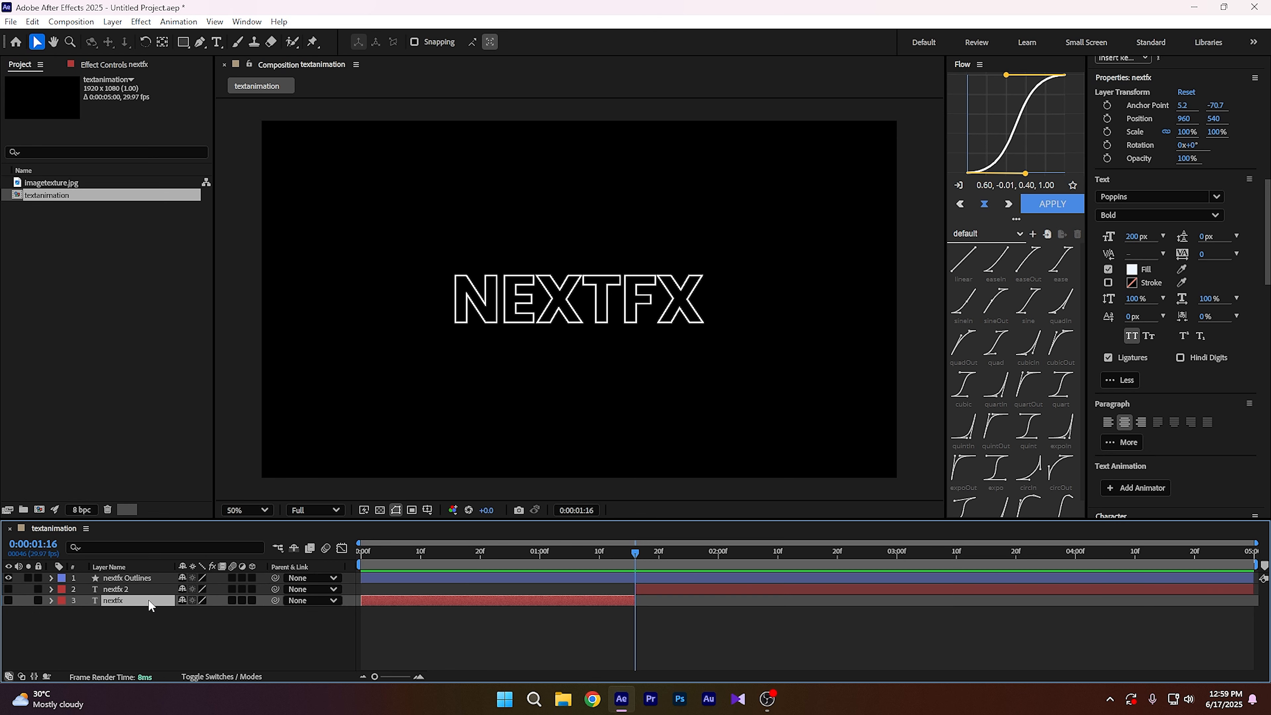
- Move the nextfx 2 layer above nextfx Outlines and make it visible
left_click(130, 591)
left_click_drag(129, 589, 131, 576)
left_click(8, 579)
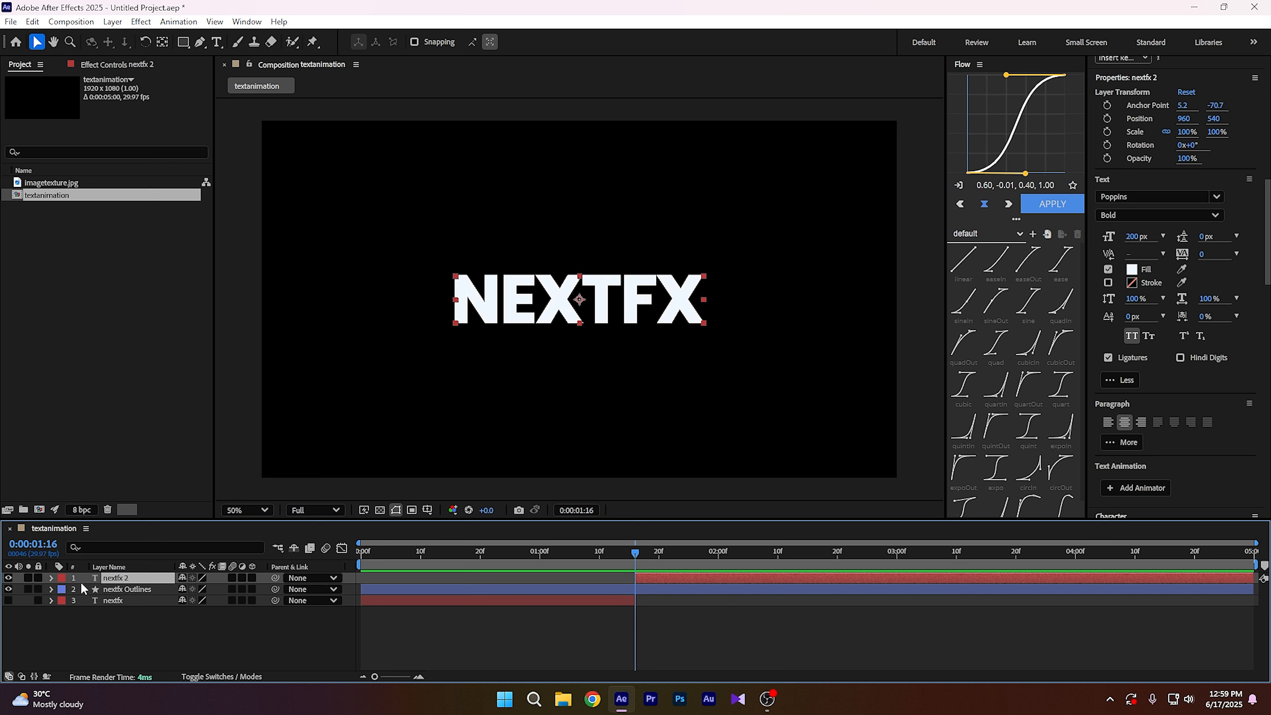
- Add an Opacity text animator to the nextfx 2 layer and set its Opacity to 0%
left_click(52, 578)
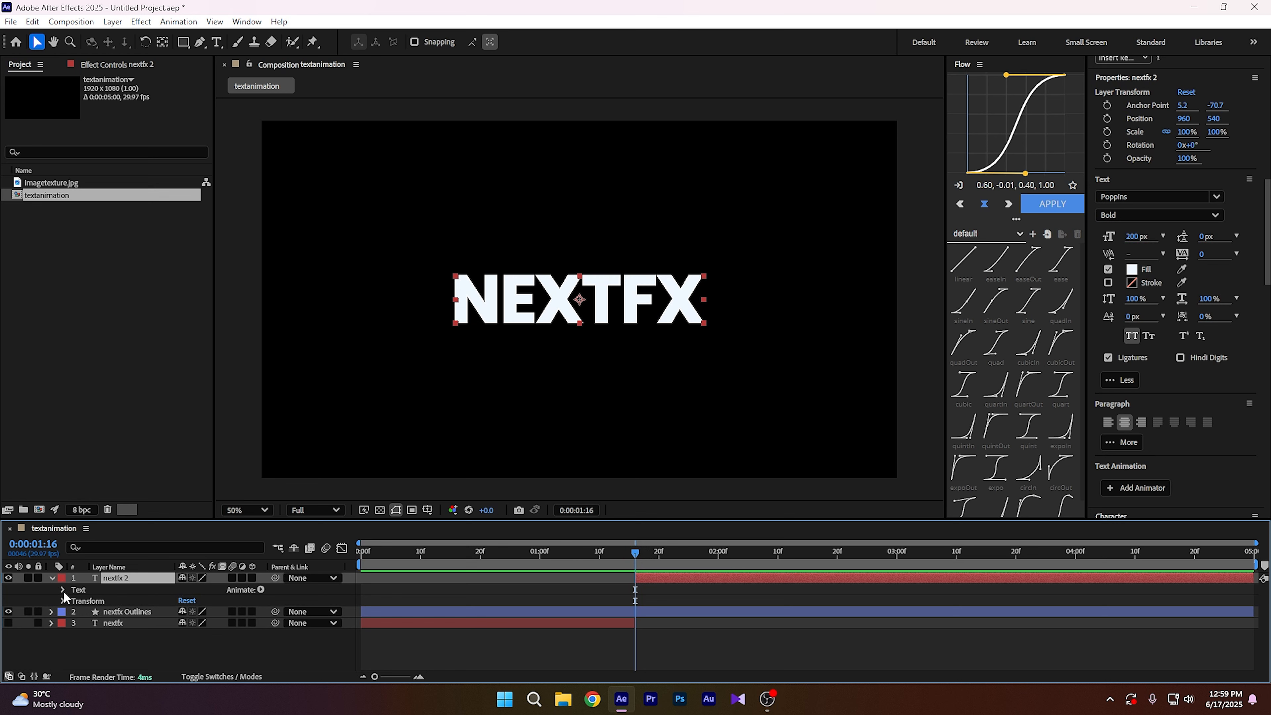
left_click(261, 590)
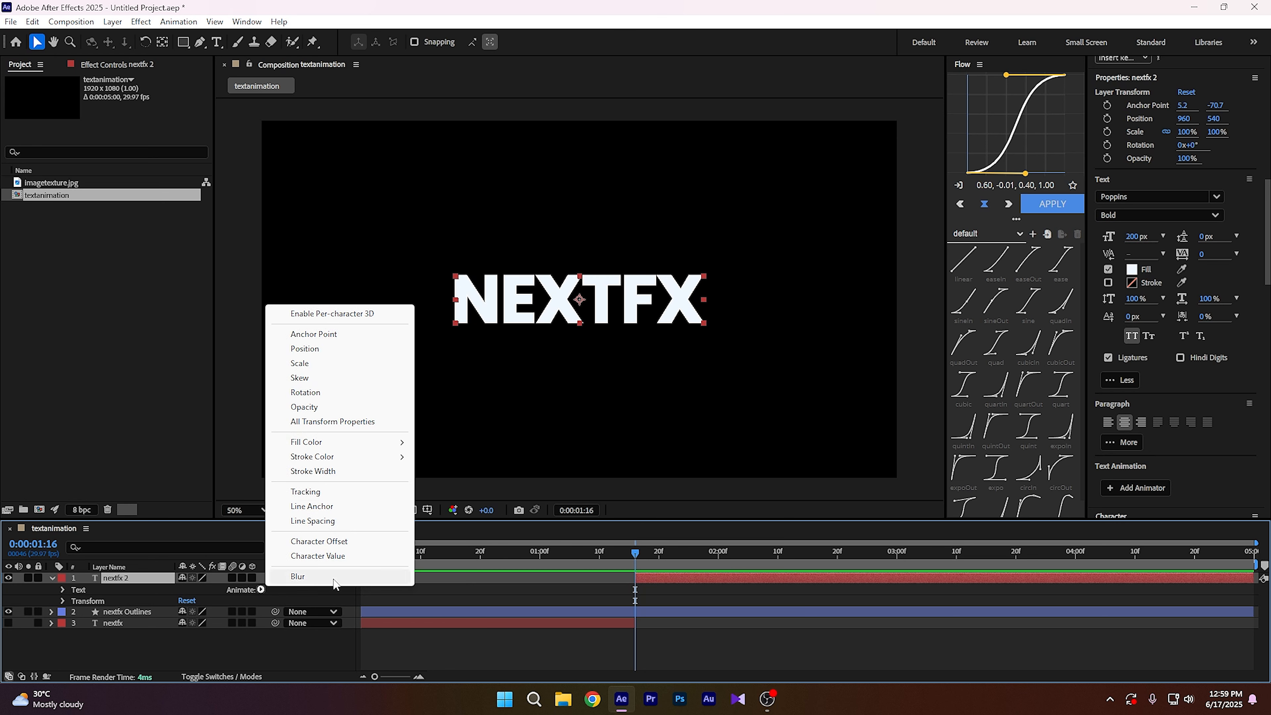
left_click(313, 413)
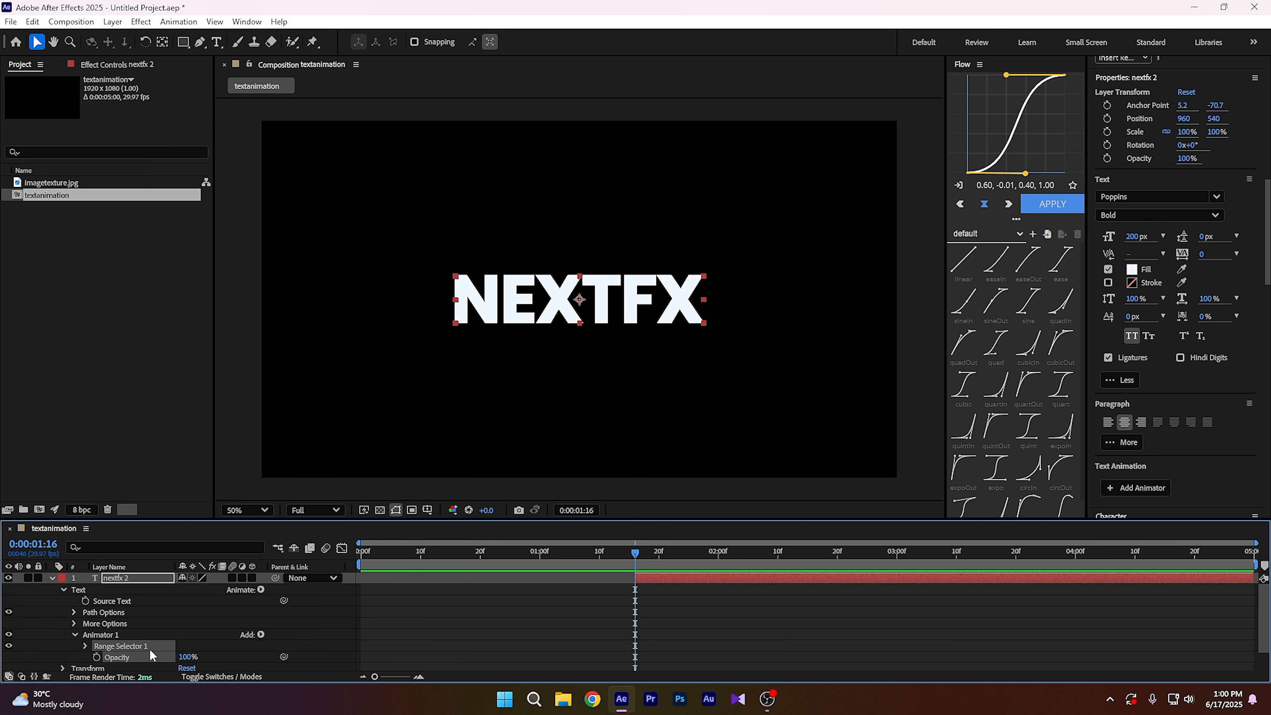
left_click_drag(188, 658, 107, 657)
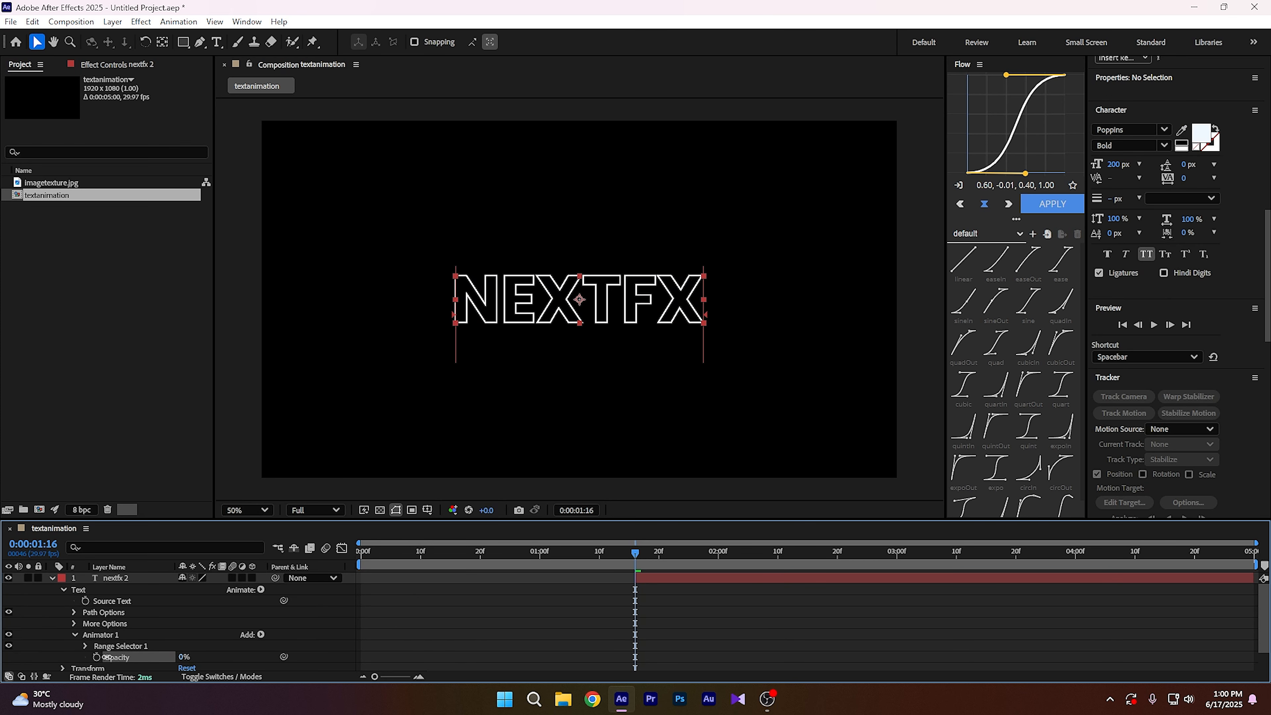
- Add a keyframe for Range Selector 1's Start at 0:00:01:16 on the nextfx 2 layer
left_click(85, 646)
scroll(61, 635, "down", 1)
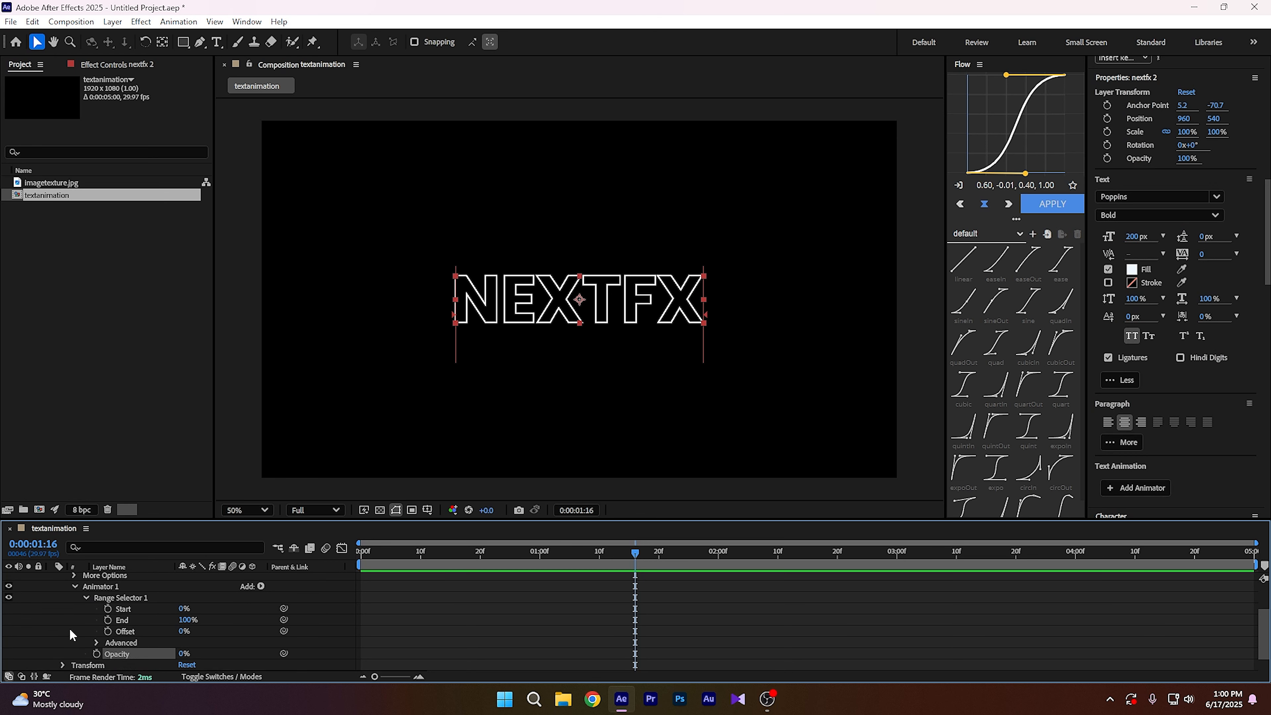
left_click(107, 609)
scroll(71, 627, "down", 1)
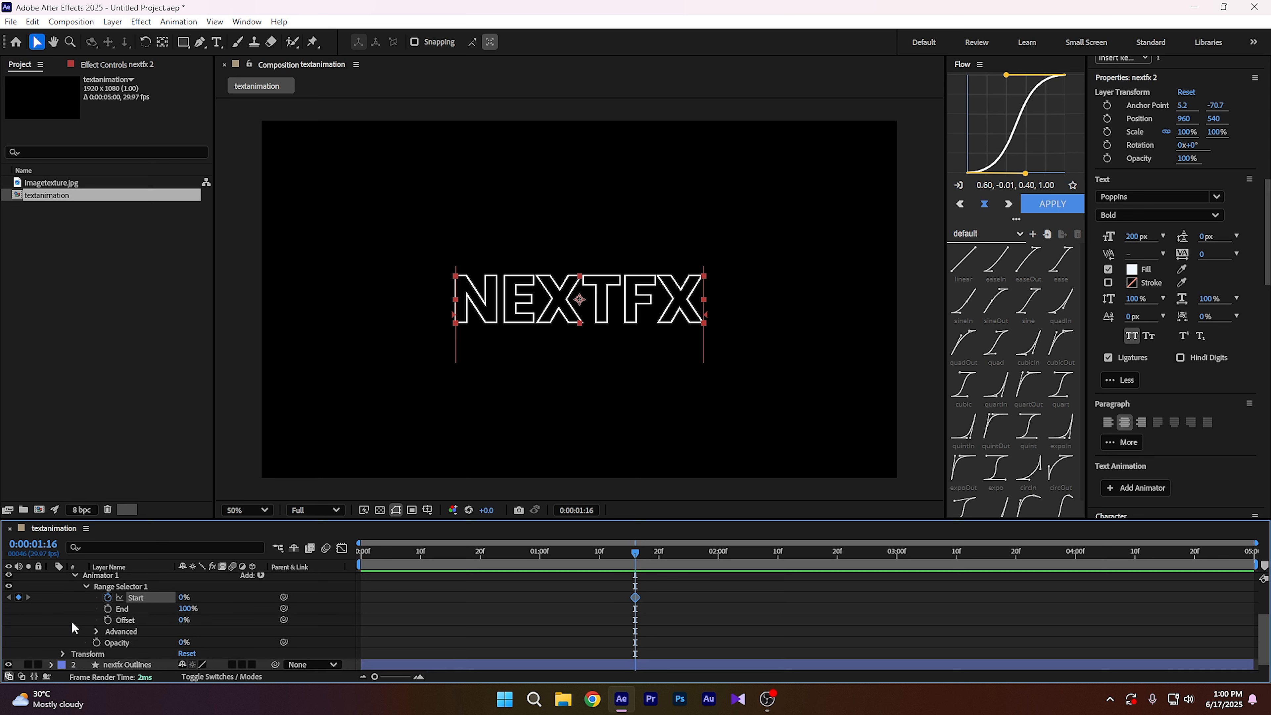
- Turn on Randomize Order in the range selector's Advanced options and keyframe Random Seed at 0:00:01:16
left_click(96, 632)
scroll(85, 640, "down", 4)
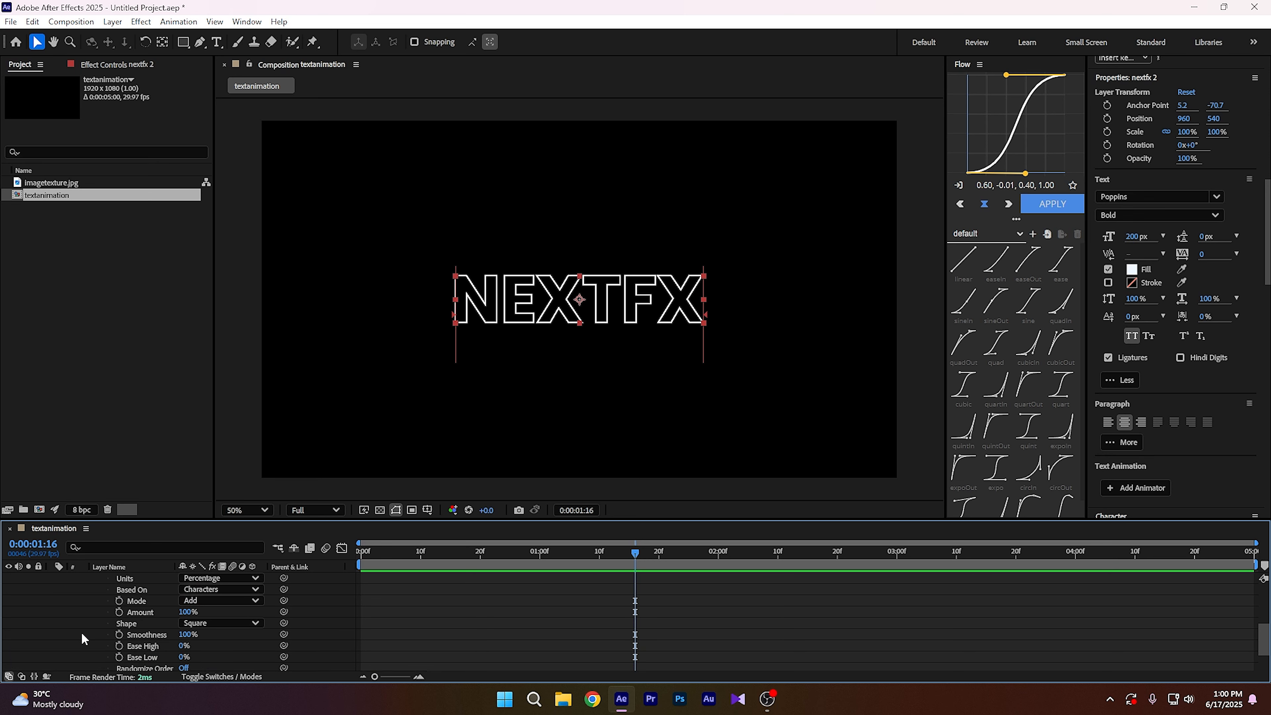
left_click(184, 646)
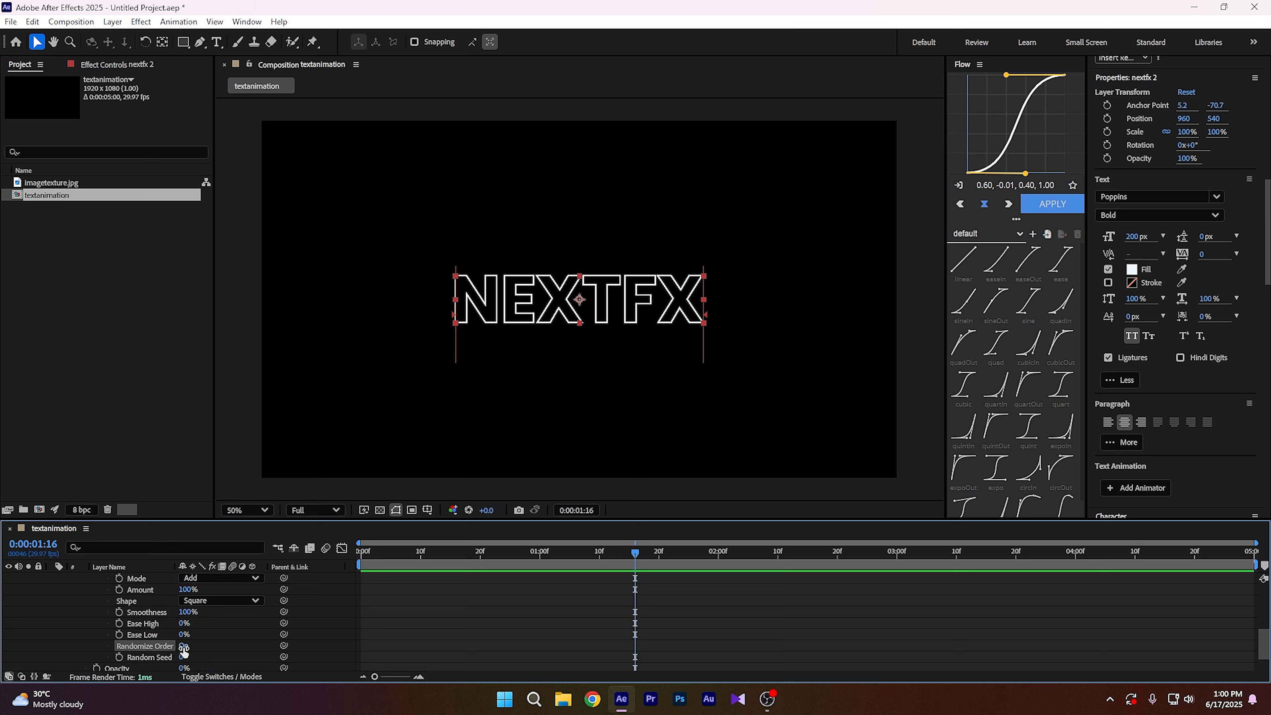
left_click(119, 657)
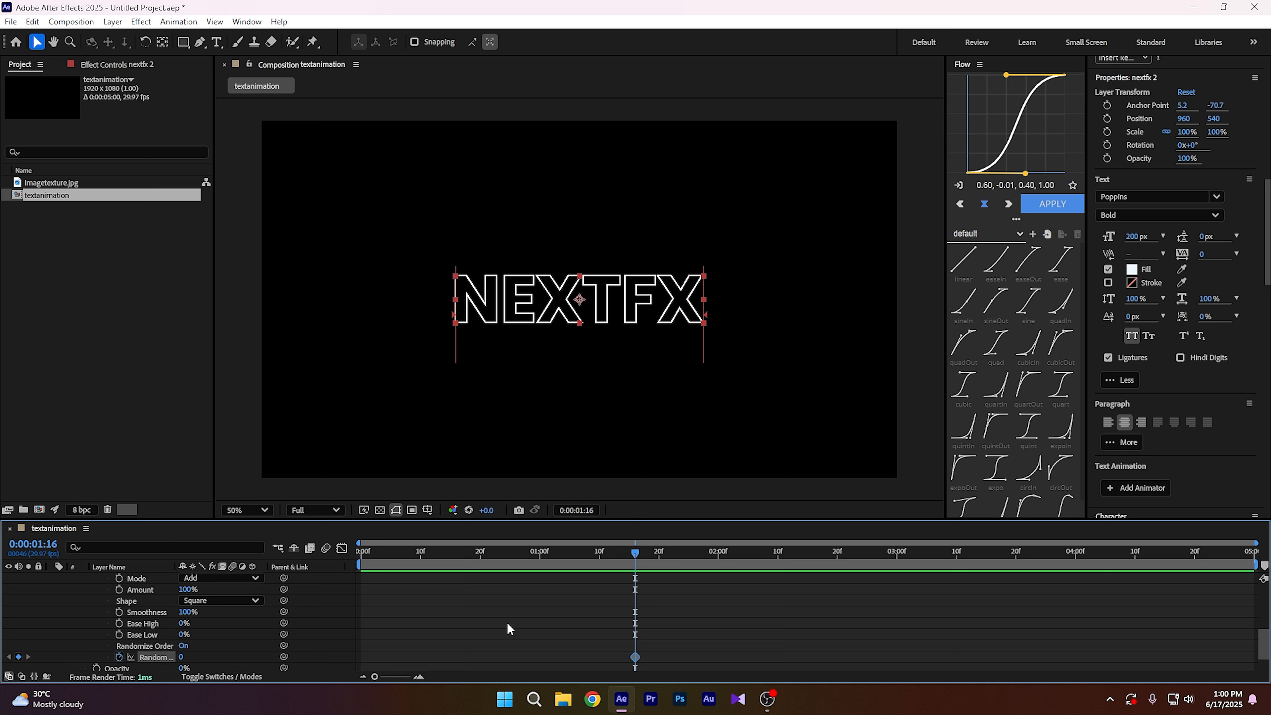
- At 0:00:04:00, set Random Seed to 50 and the range selector's Start to 100%
left_click_drag(636, 565, 1077, 582)
left_click(183, 658)
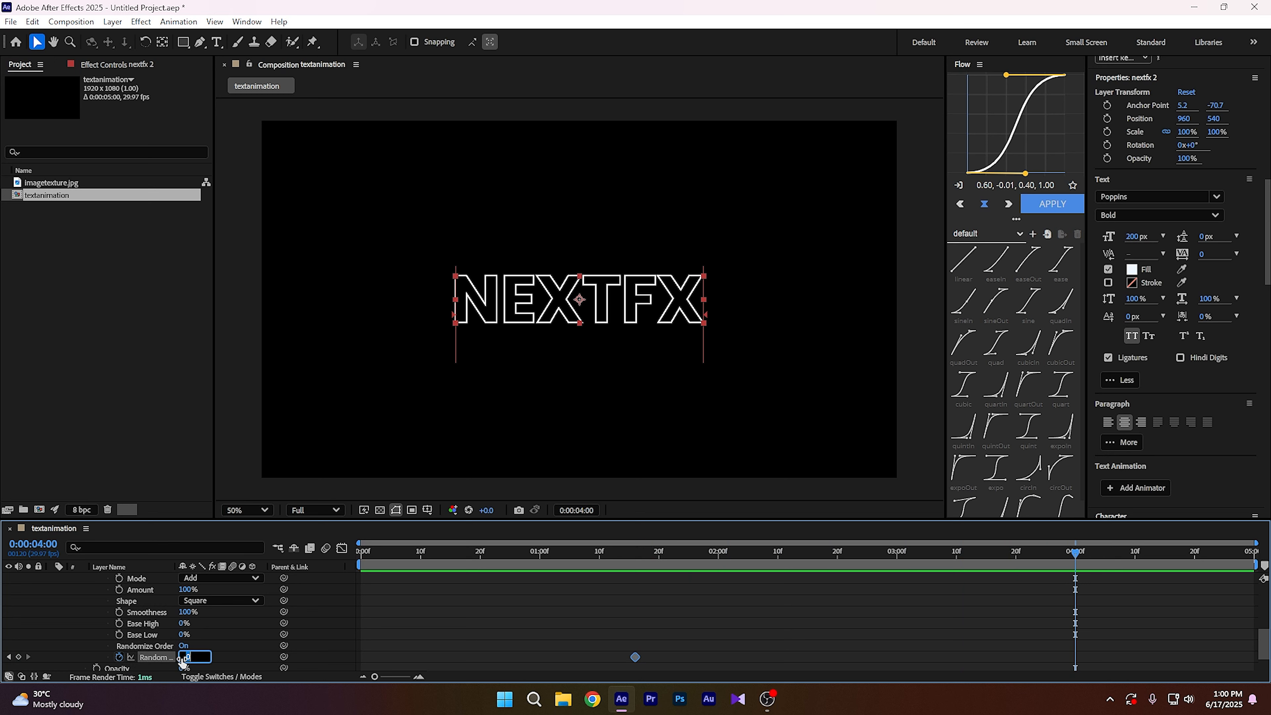
type("50")
key("Return")
scroll(161, 643, "up", 5)
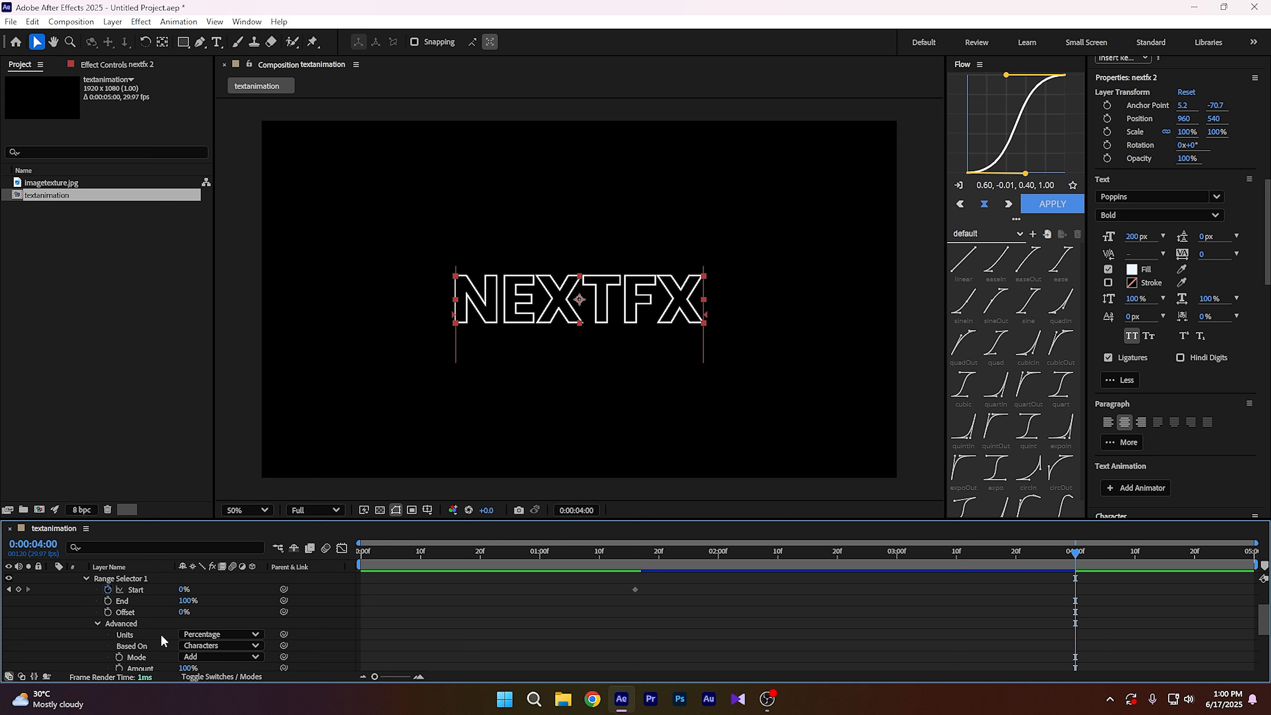
left_click_drag(185, 590, 268, 592)
- Play back the text reveal animation from the start of the composition
key("Home")
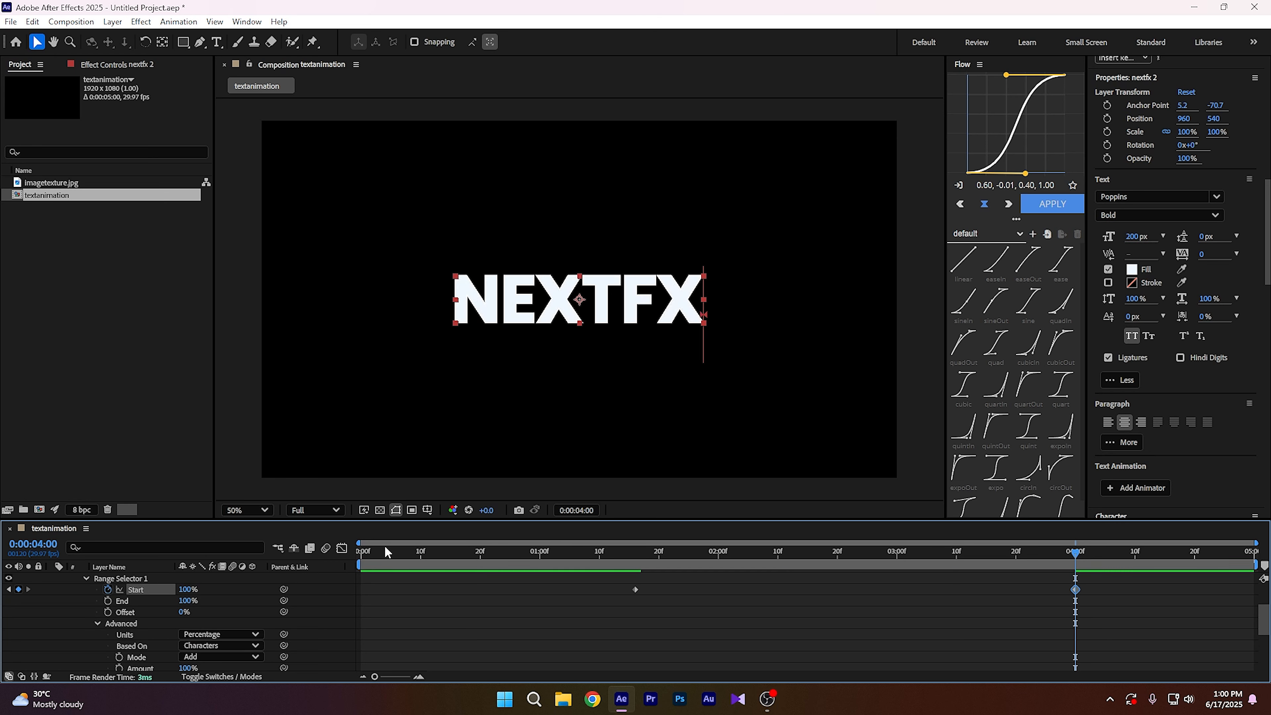
key("space")
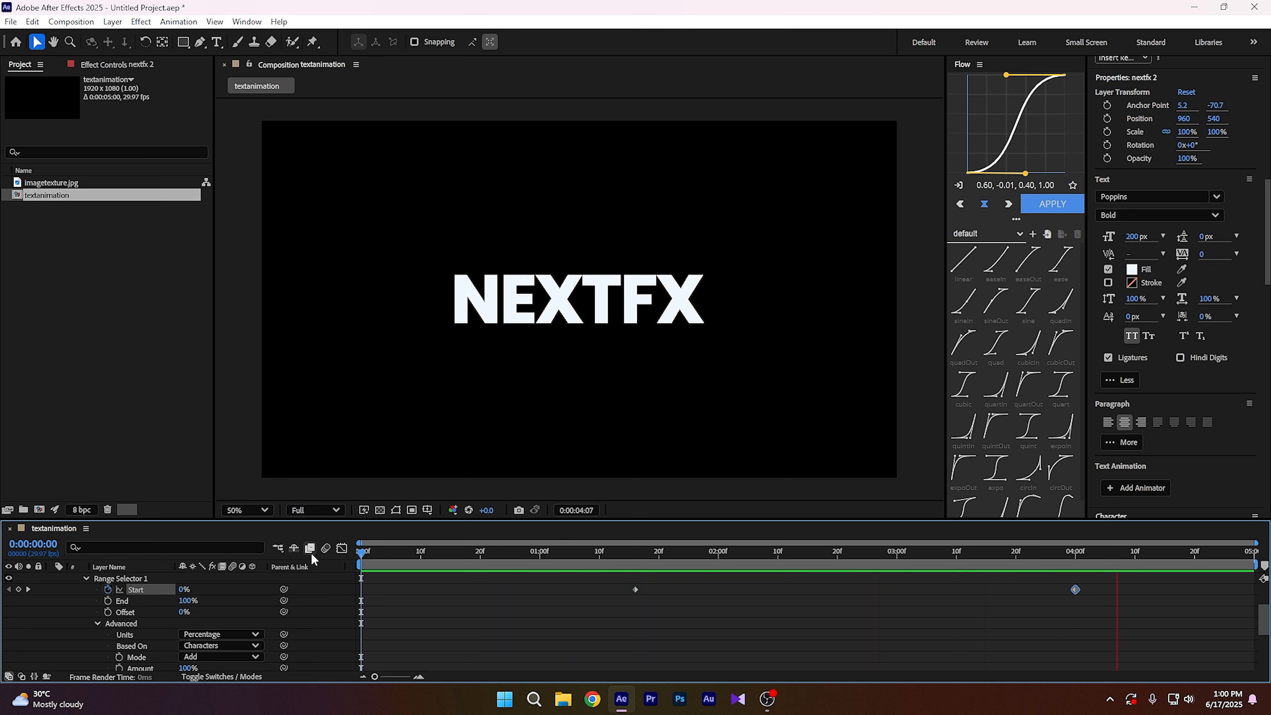
key("space")
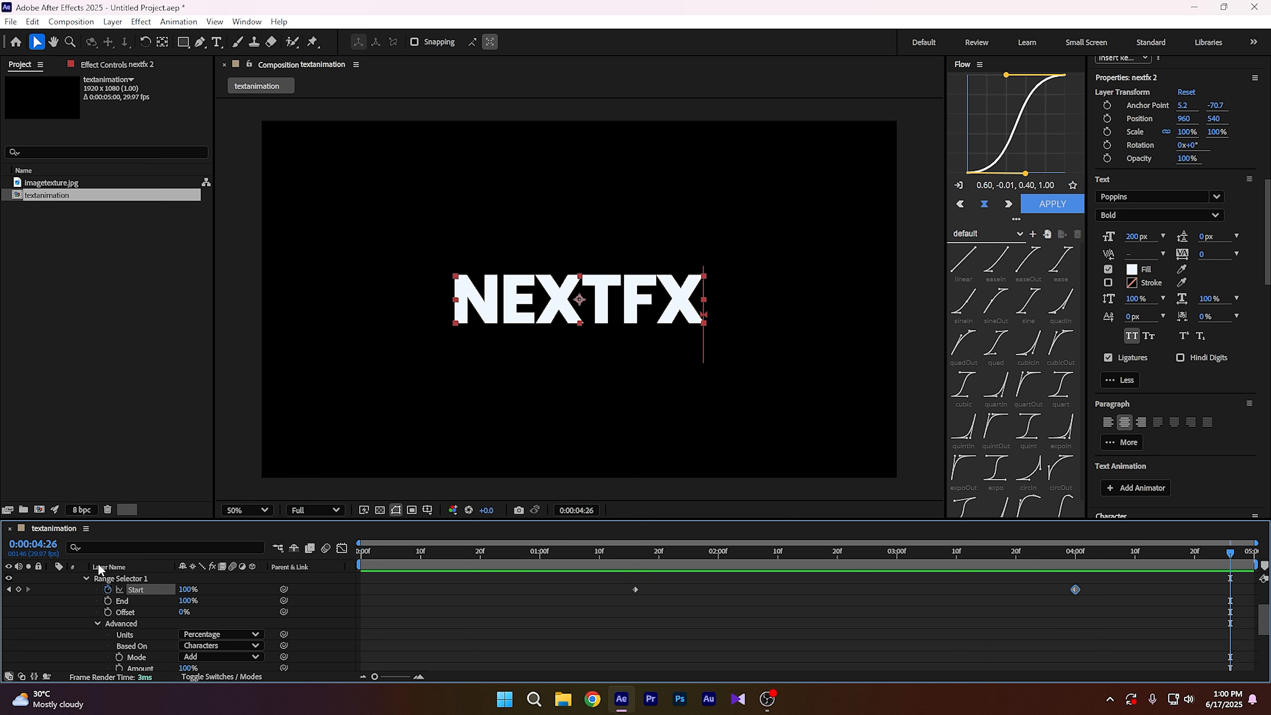
- Collapse the nextfx 2 layer's properties and return the playhead to the start of the composition
scroll(61, 613, "up", 1)
scroll(61, 614, "up", 2)
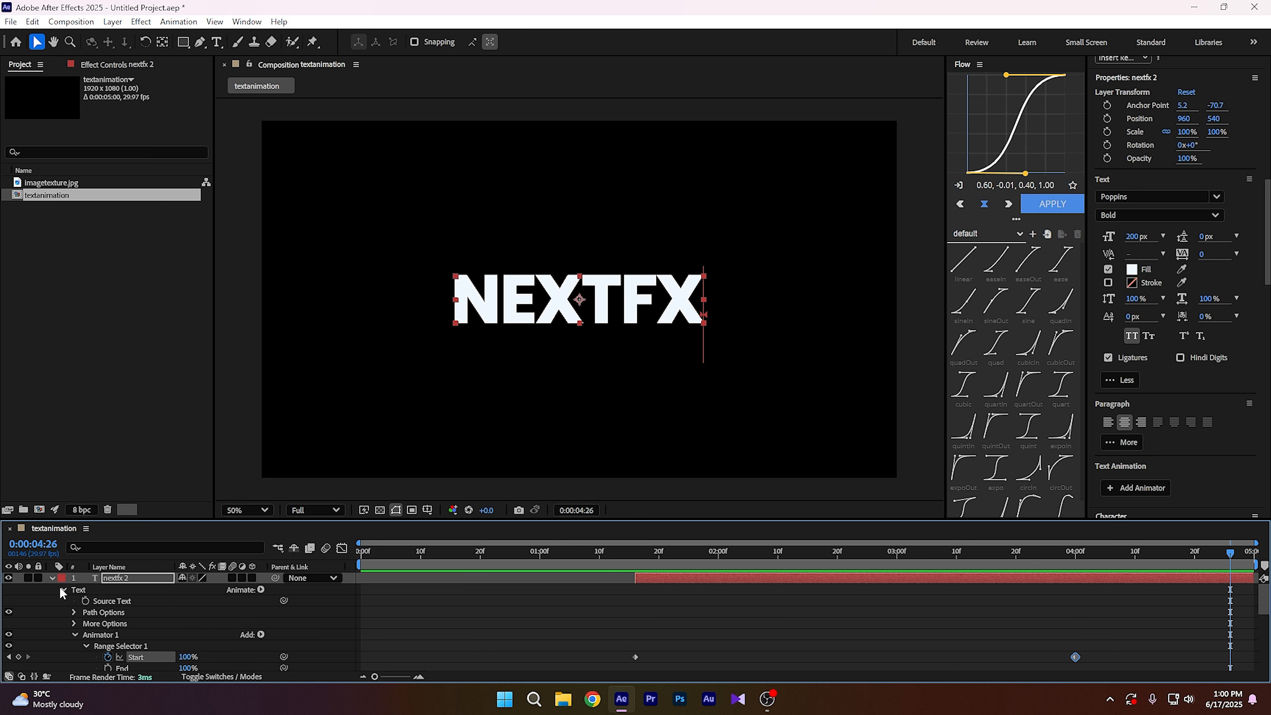
left_click(63, 590)
left_click(51, 578)
left_click(369, 555)
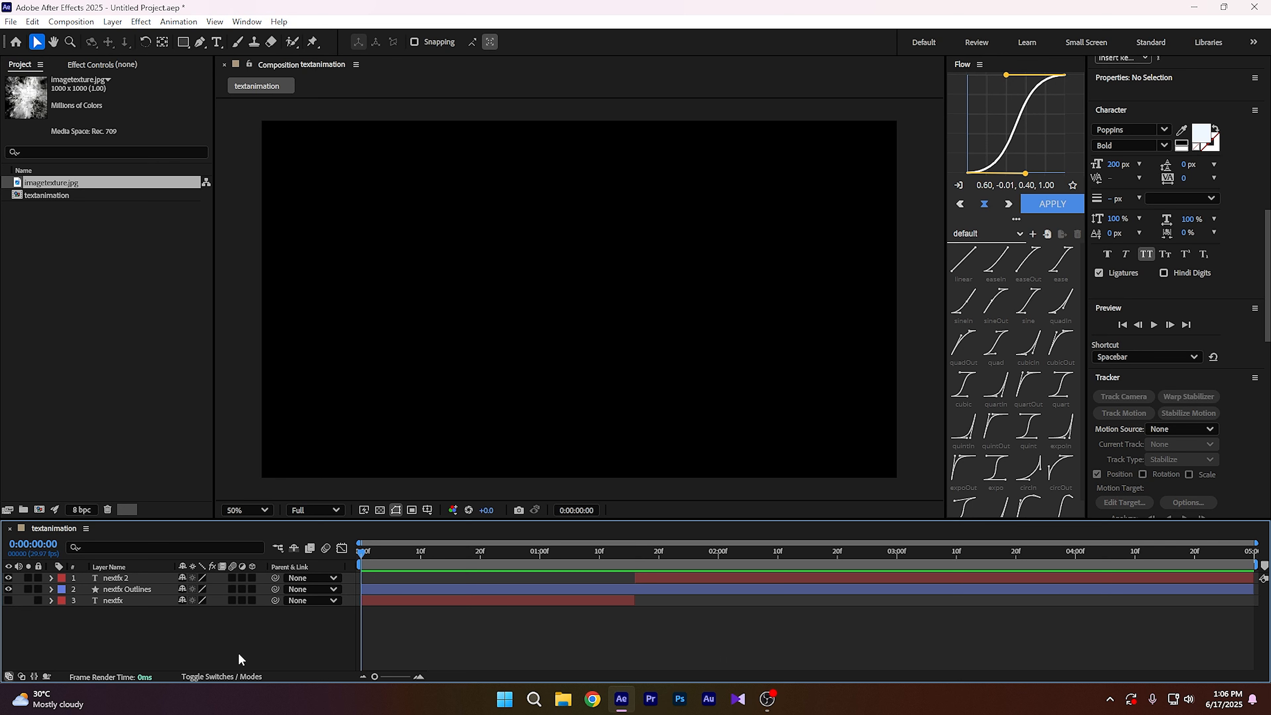
- Create a new 1920 x 1080, 29.97 fps, 5-second composition named floor
left_click(89, 21)
left_click(105, 38)
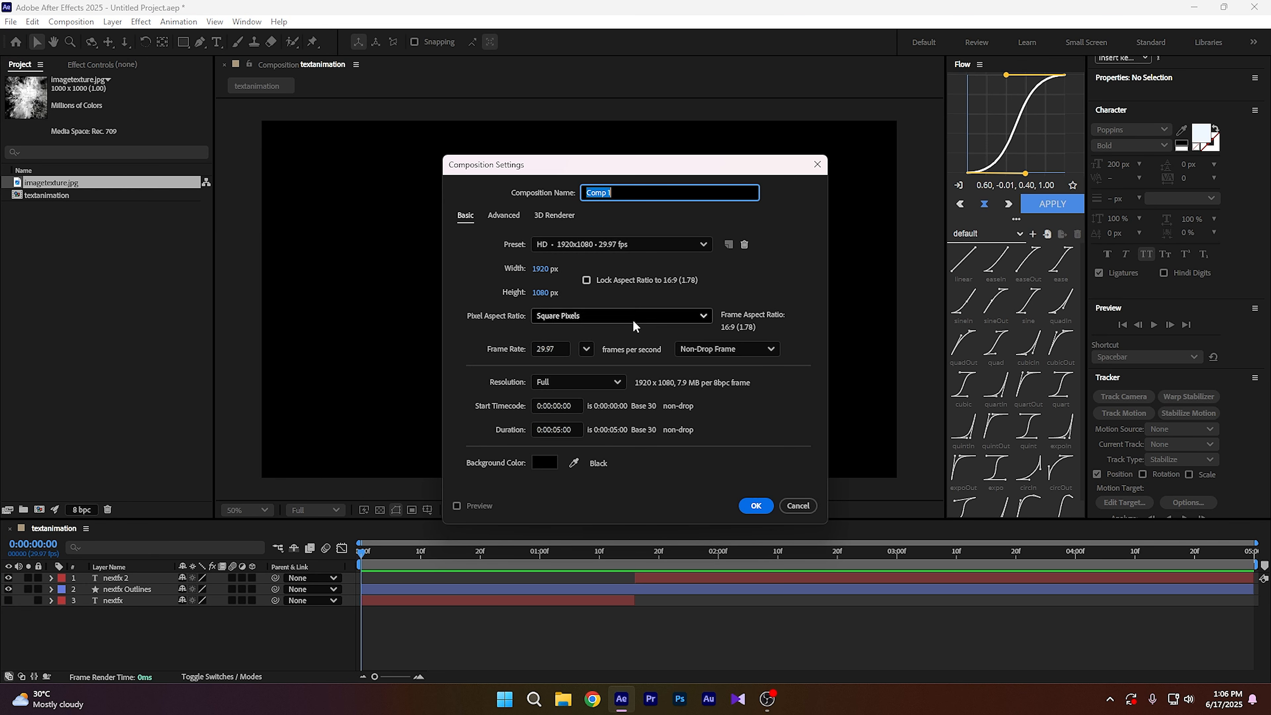
type("floor")
key("Return")
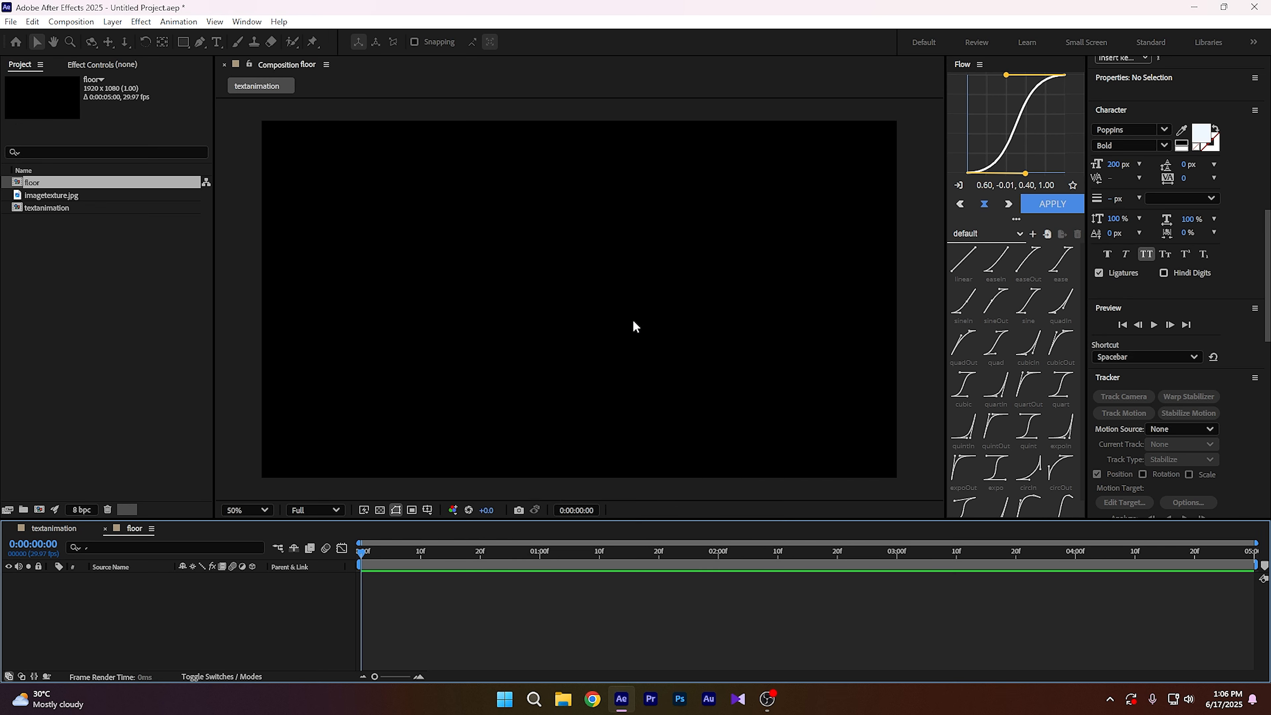
- Add imagetexture.jpg to the floor composition and set its Scale to 50%
left_click(37, 196)
left_click_drag(37, 197, 133, 622)
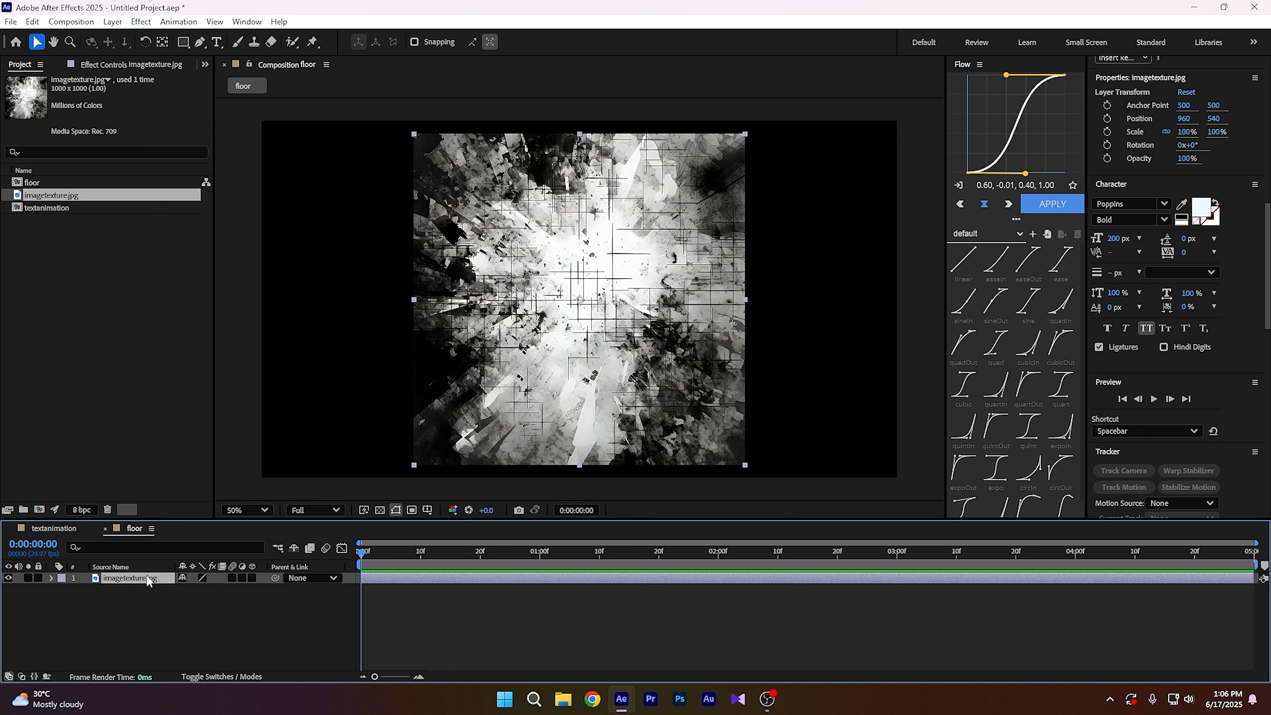
key("s")
left_click(200, 589)
type("50")
left_click(215, 651)
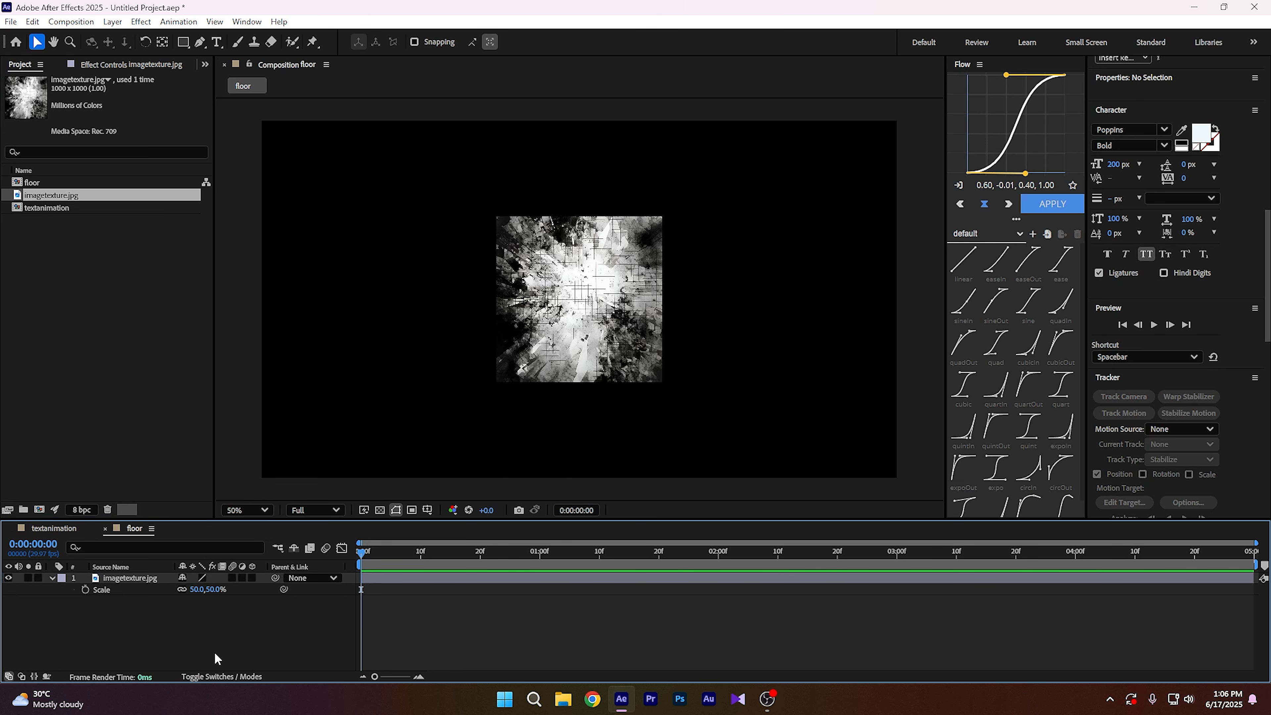
- Apply the Motion Tile effect to the imagetexture.jpg layer
left_click(109, 577)
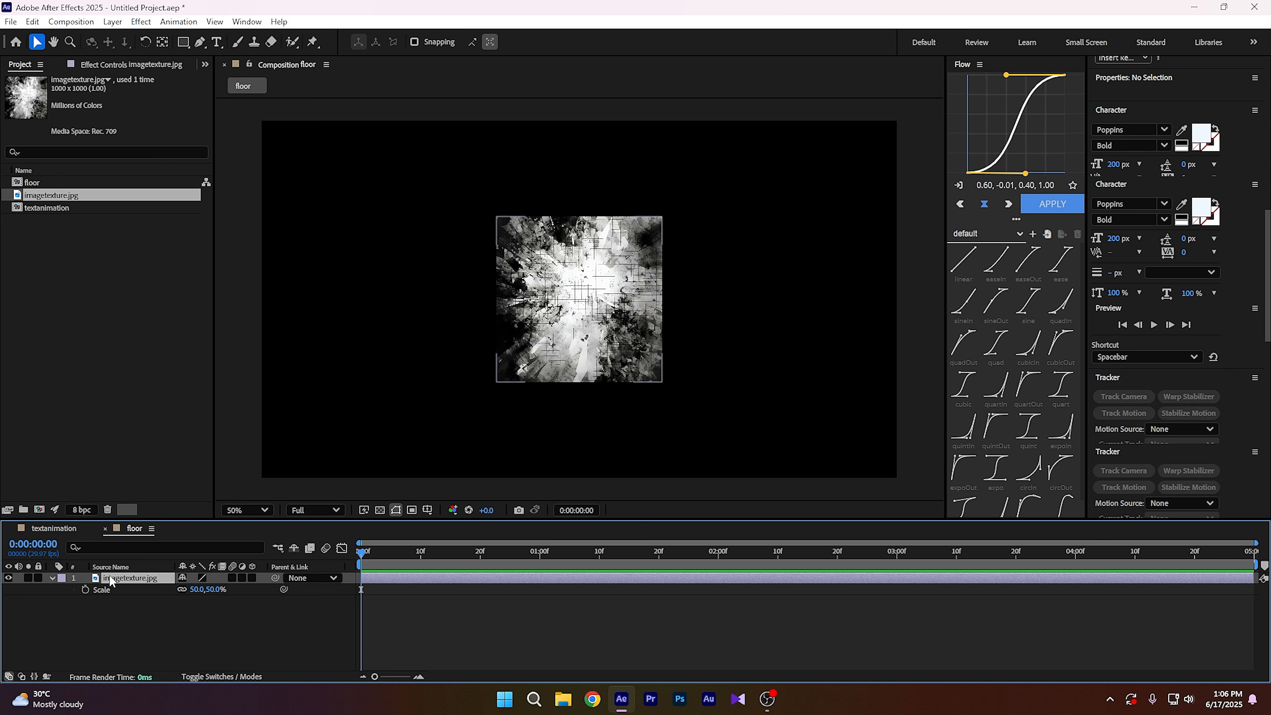
key("ctrl+space")
type("motio")
left_click(98, 550)
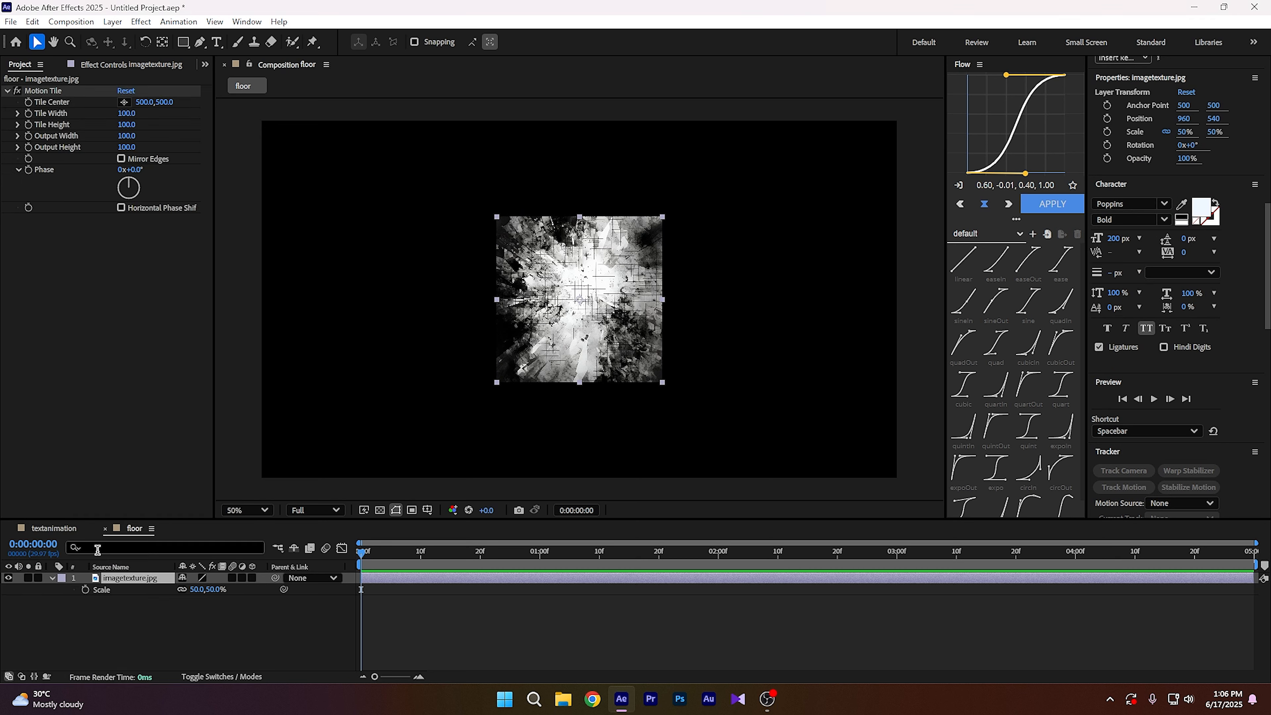
left_click(124, 124)
type("500")
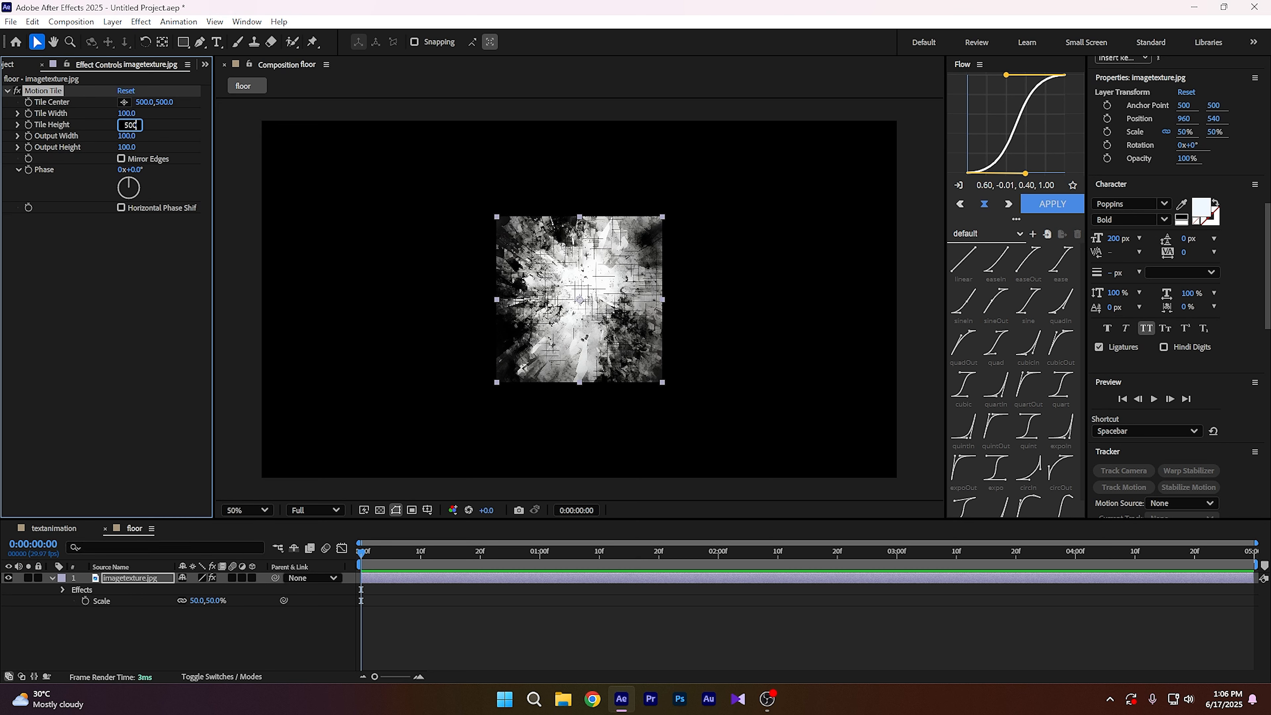
key("Escape")
- Set Motion Tile's Output Width and Output Height to 500 and enable Mirror Edges
left_click(127, 135)
type("500")
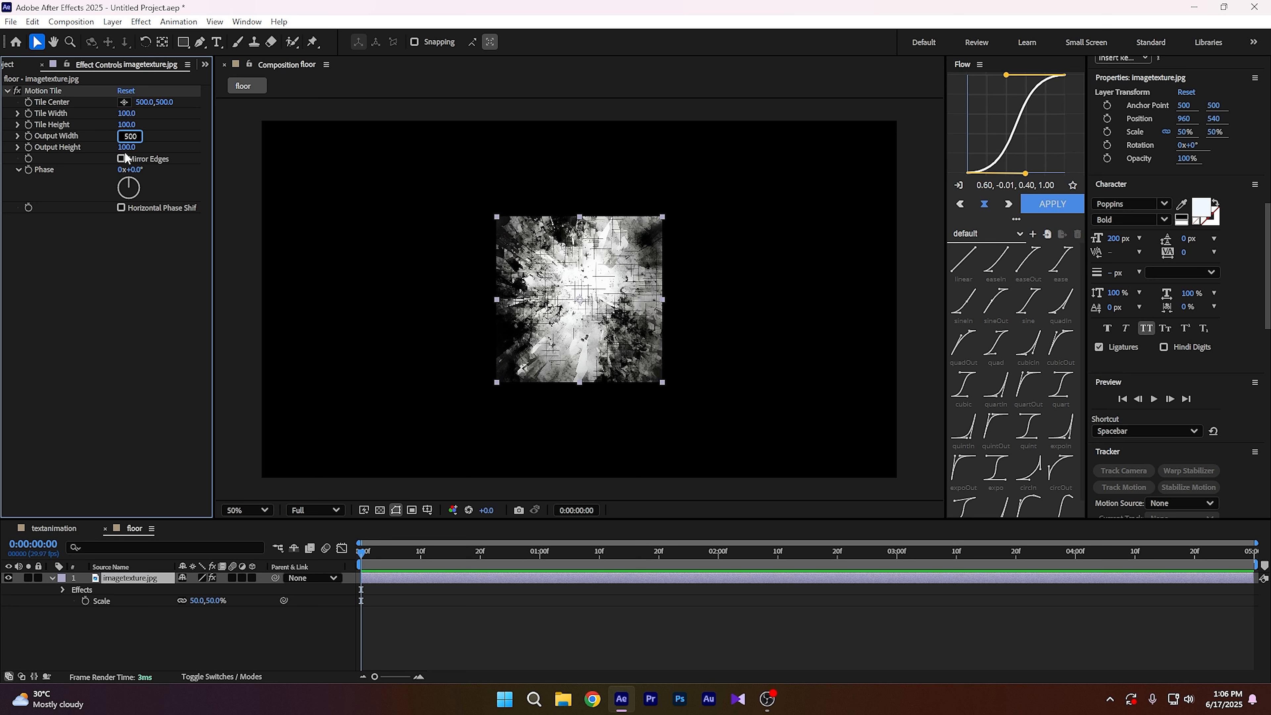
key("Return")
left_click(125, 147)
type("500")
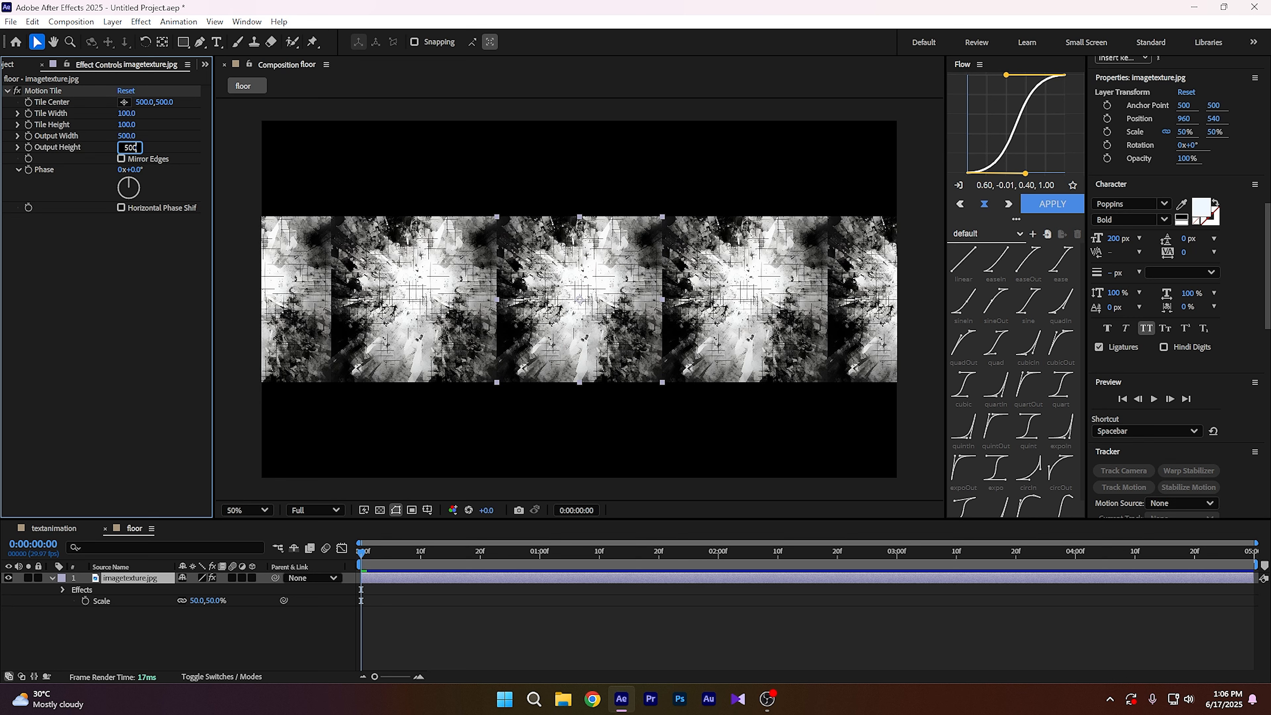
key("Return")
left_click(120, 159)
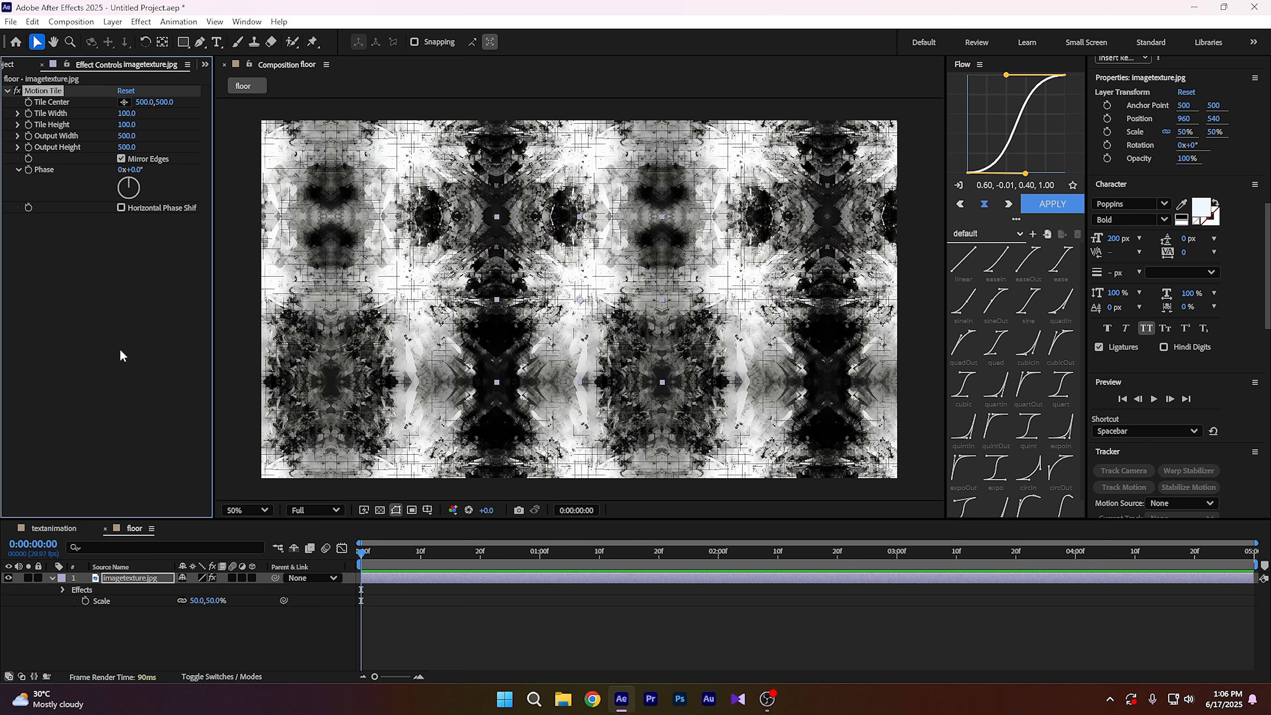
- Pre-compose the imagetexture.jpg layer, moving its attributes into the new composition
left_click(143, 580)
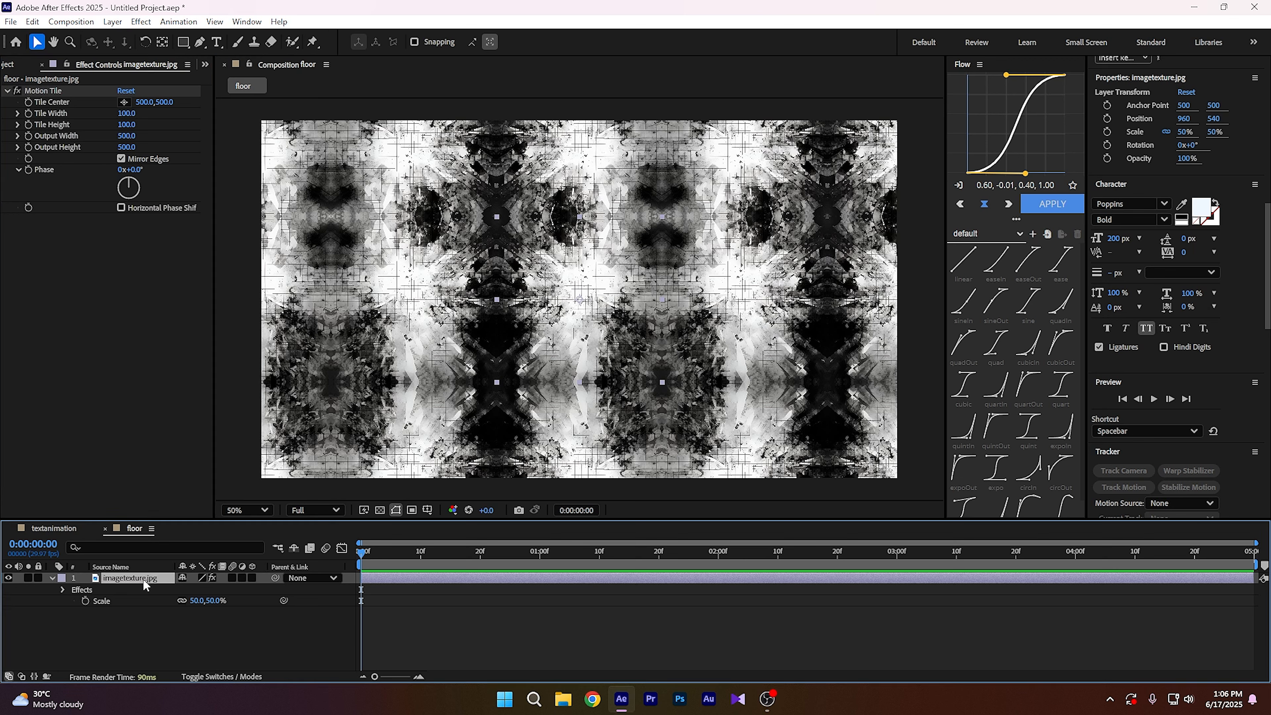
key("ctrl+shift+c")
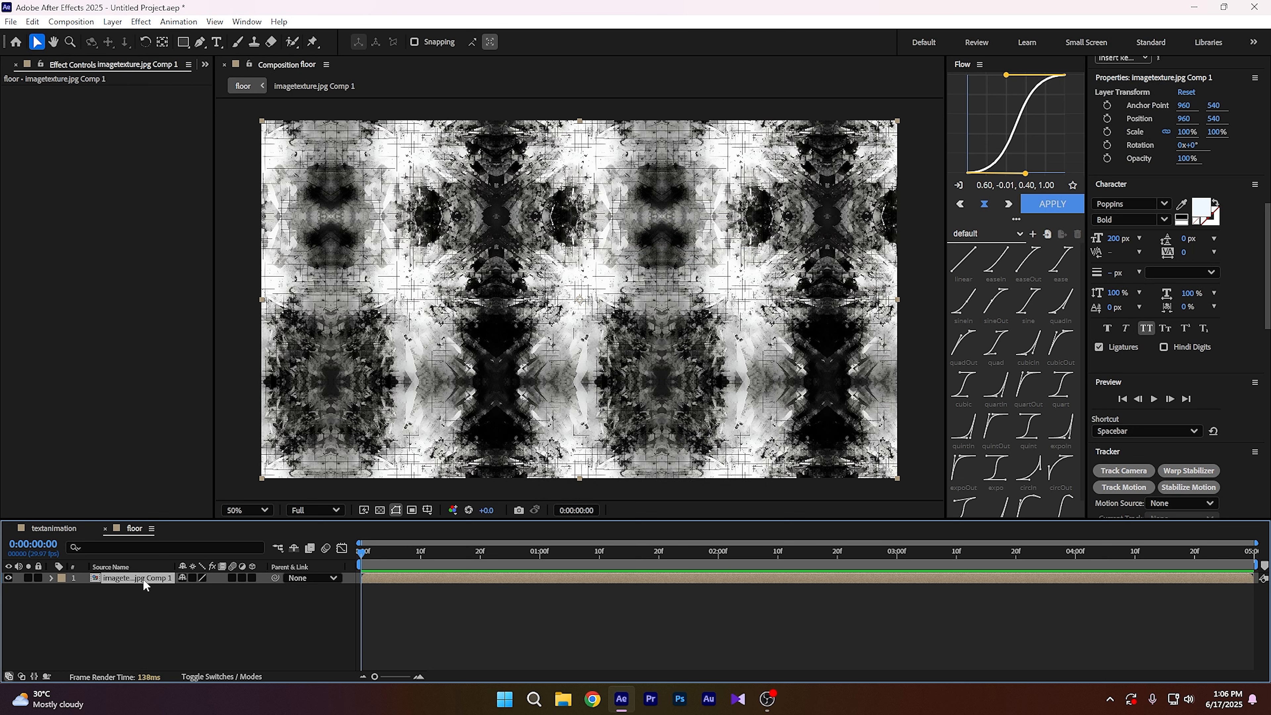
key("ctrl+space")
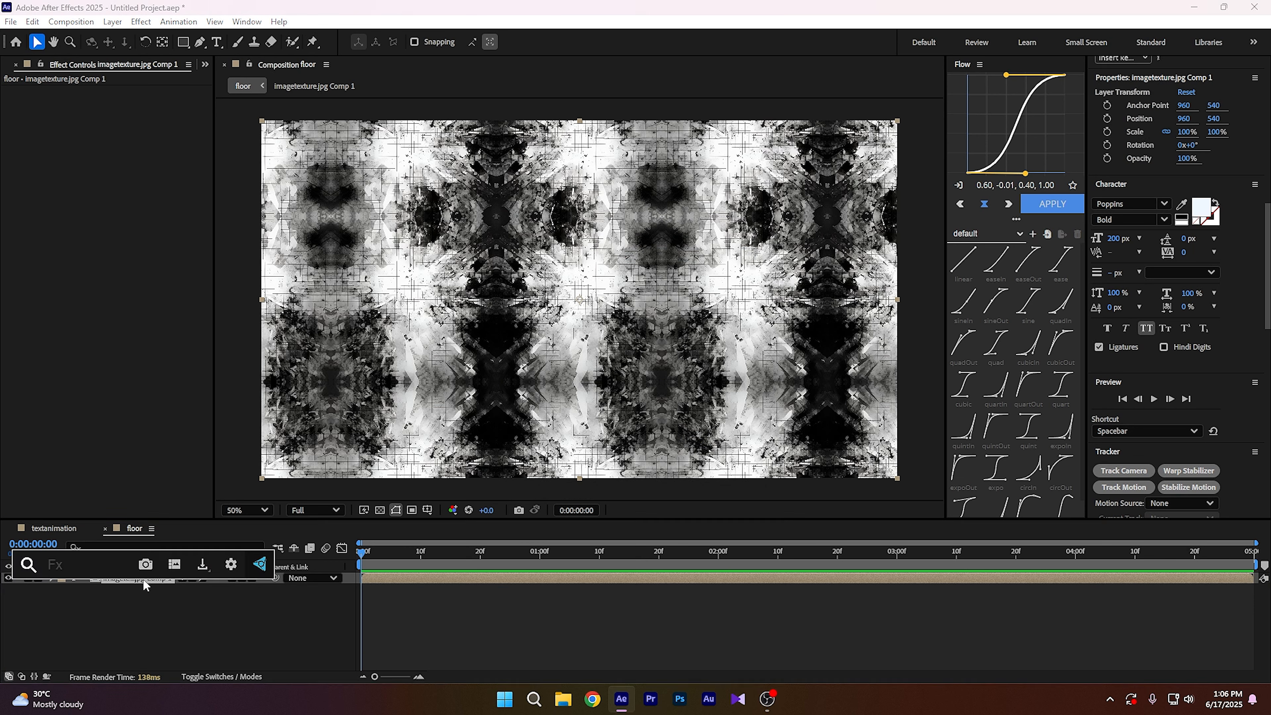
type("moti")
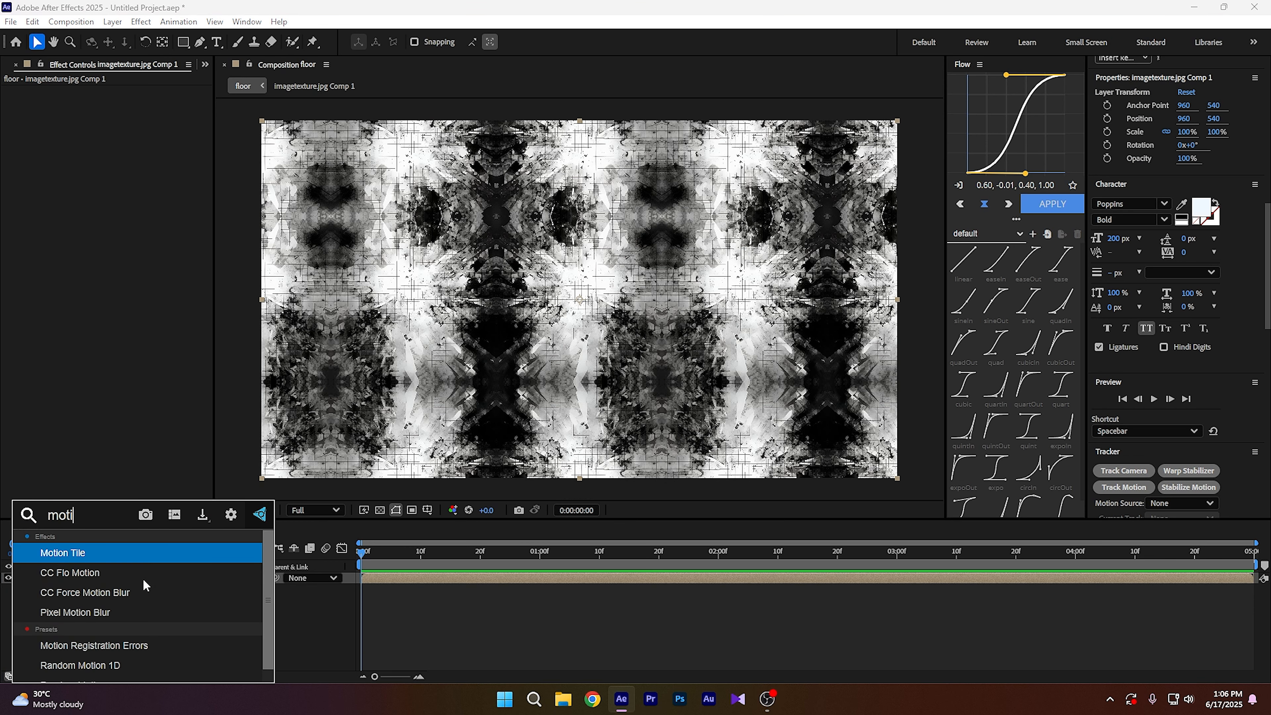
key("BackSpace")
key("BackSpace")
key("BackSpace")
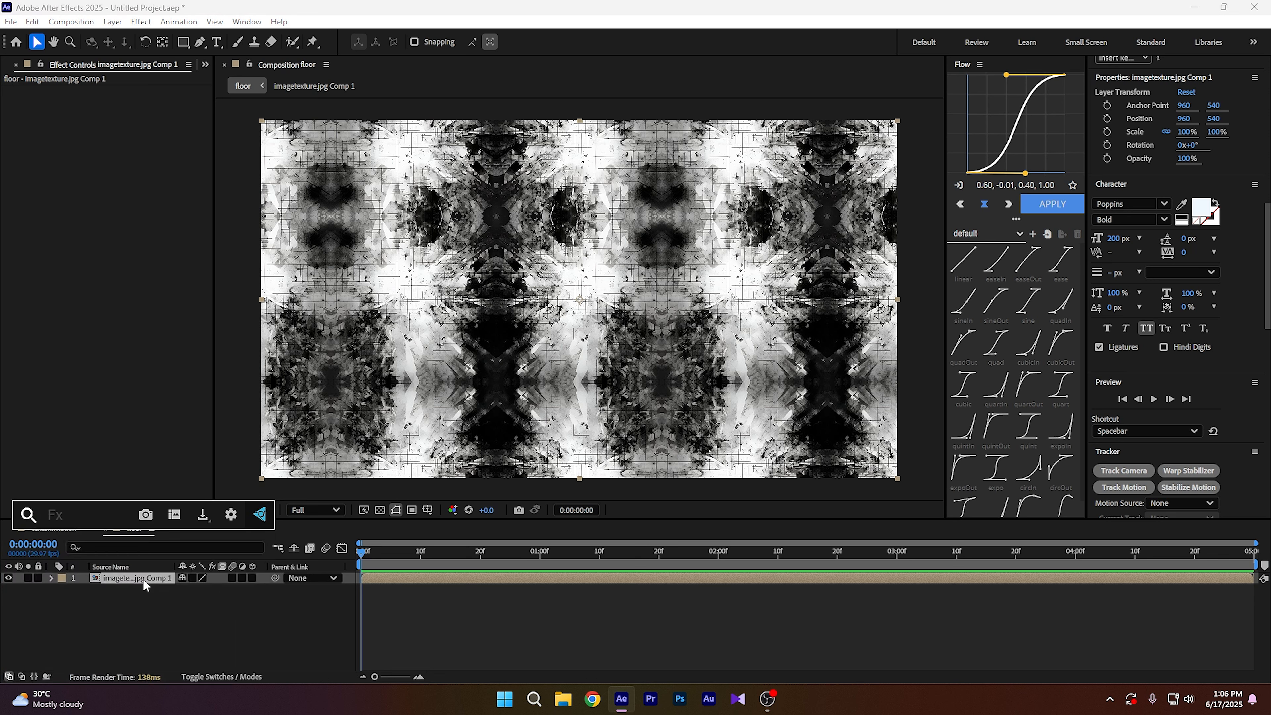
- Make the pre-composed texture a 3D layer and set its X Rotation to -90°
left_click(250, 578)
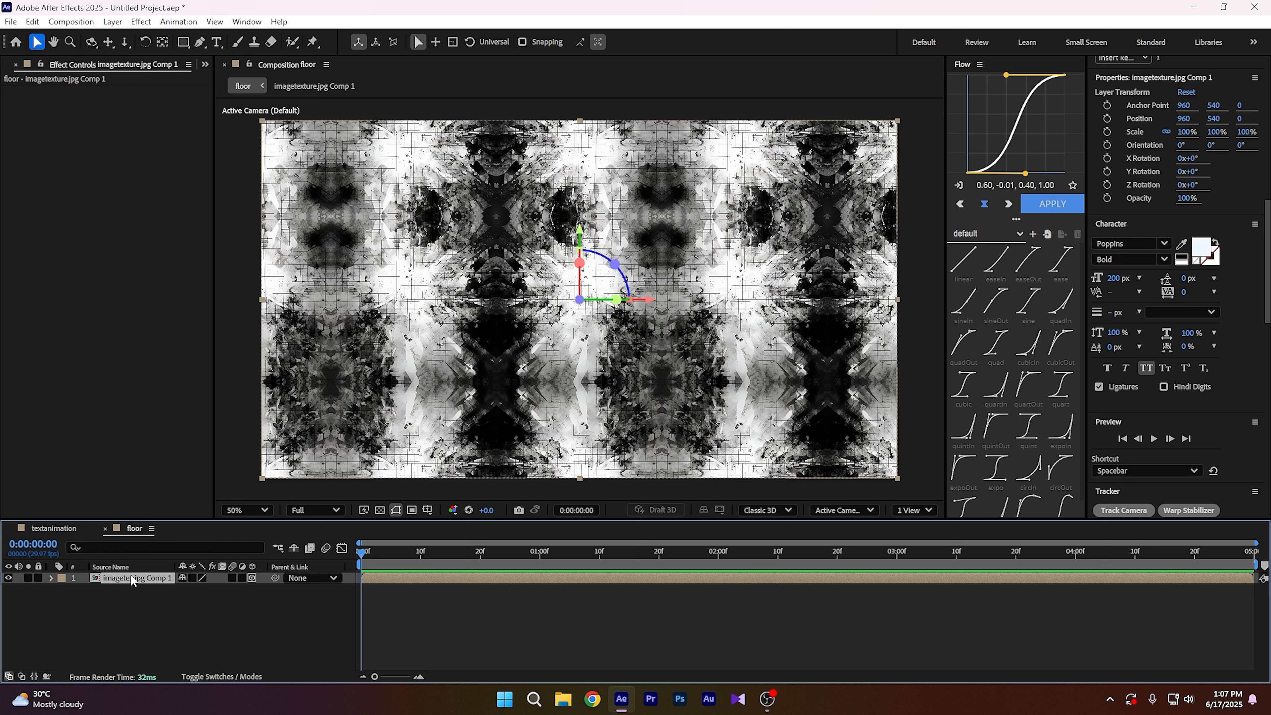
key("r")
left_click(200, 600)
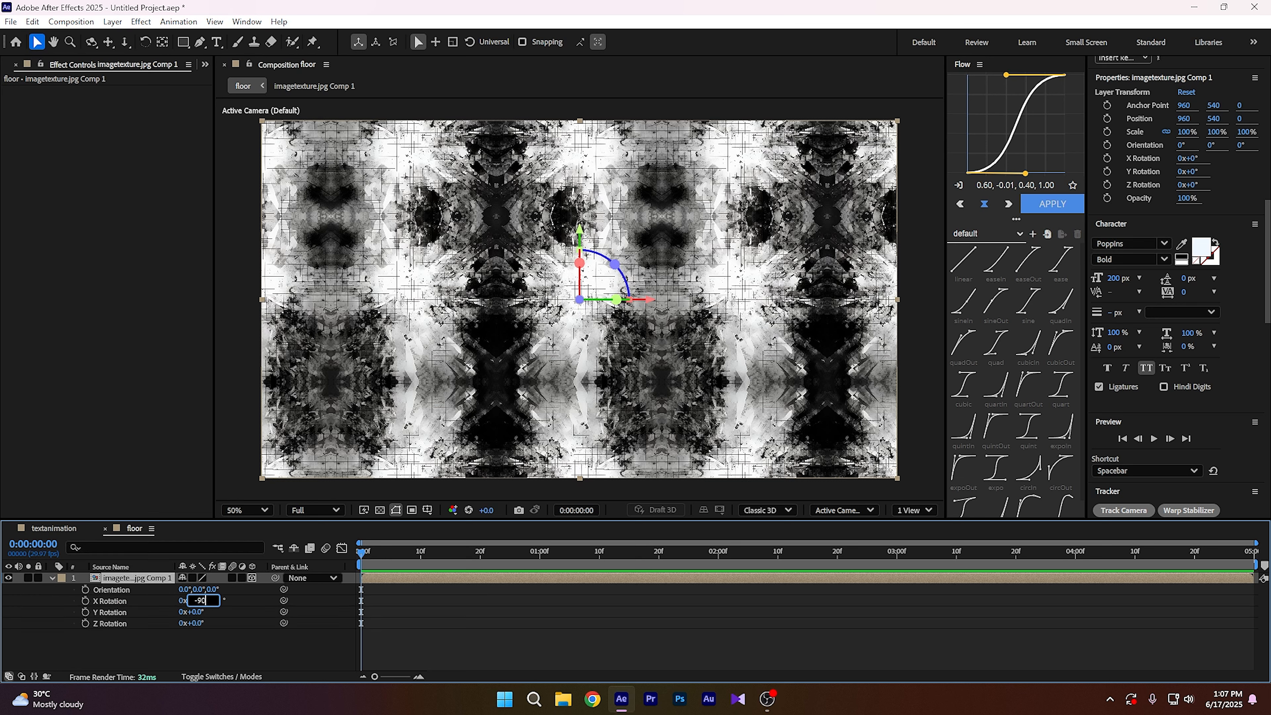
left_click(208, 655)
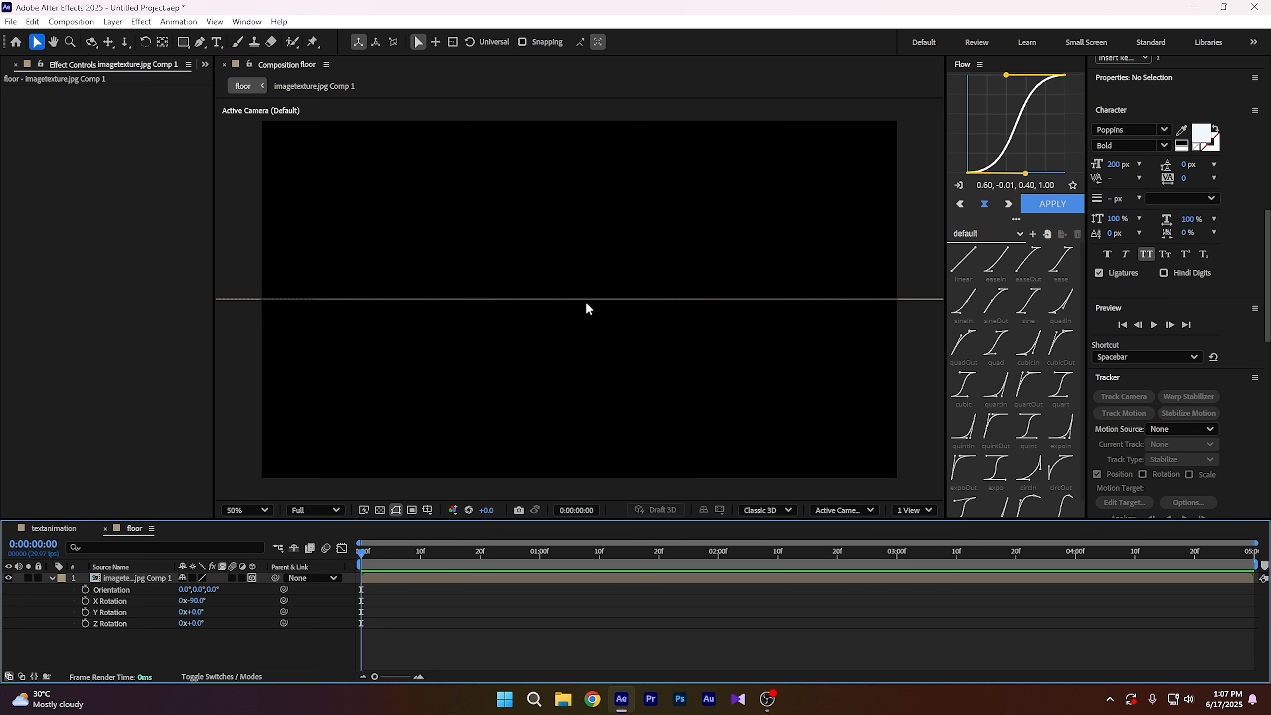
- Lower the texture layer in the floor composition to a Y position of 860
left_click(587, 301)
left_click_drag(584, 241, 576, 344)
- Apply Motion Tile to the pre-composed texture layer, with Output Width and Output Height at 500 and Mirror Edges enabled
left_click(99, 577)
key("ctrl+space")
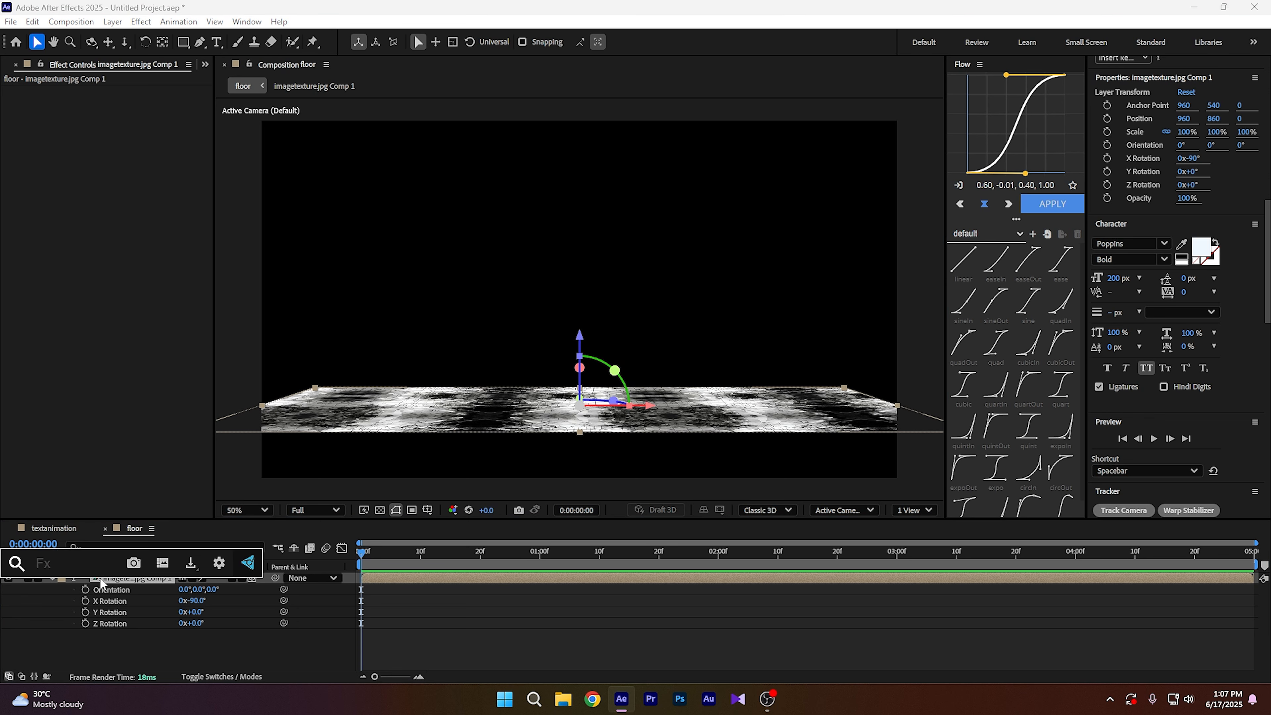
type("moti")
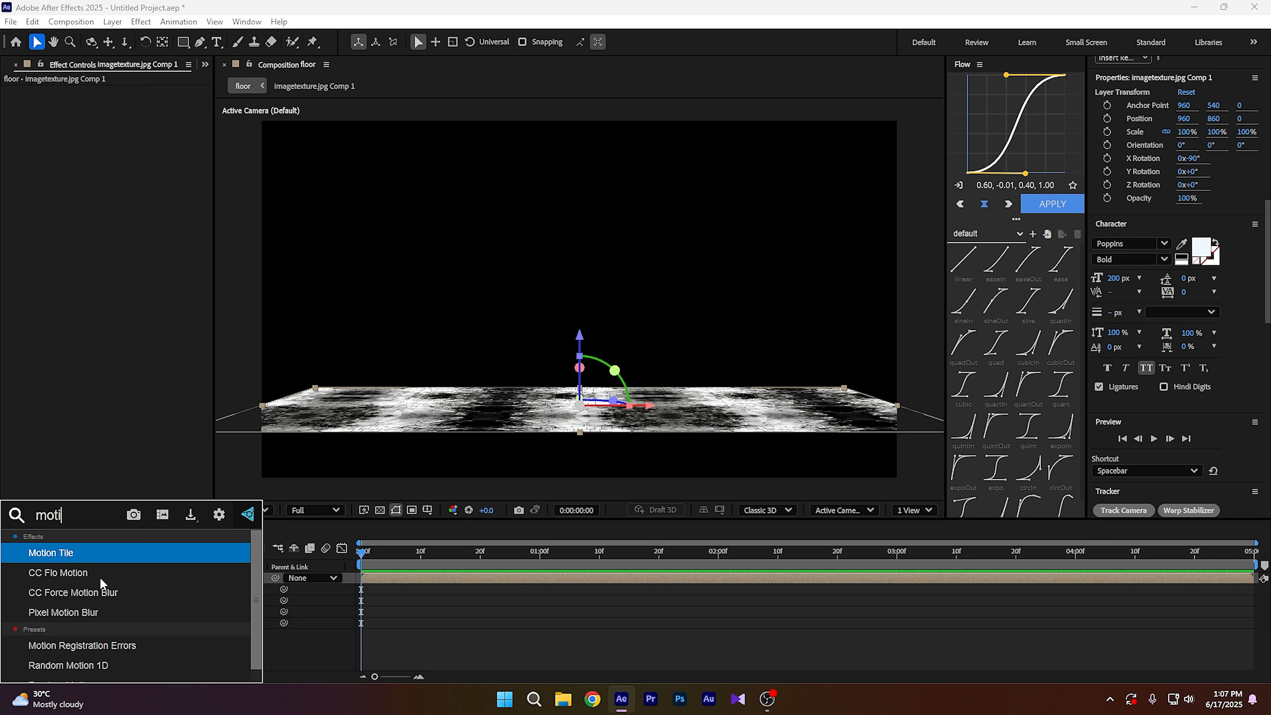
key("Return")
left_click(121, 135)
type("500")
left_click(127, 147)
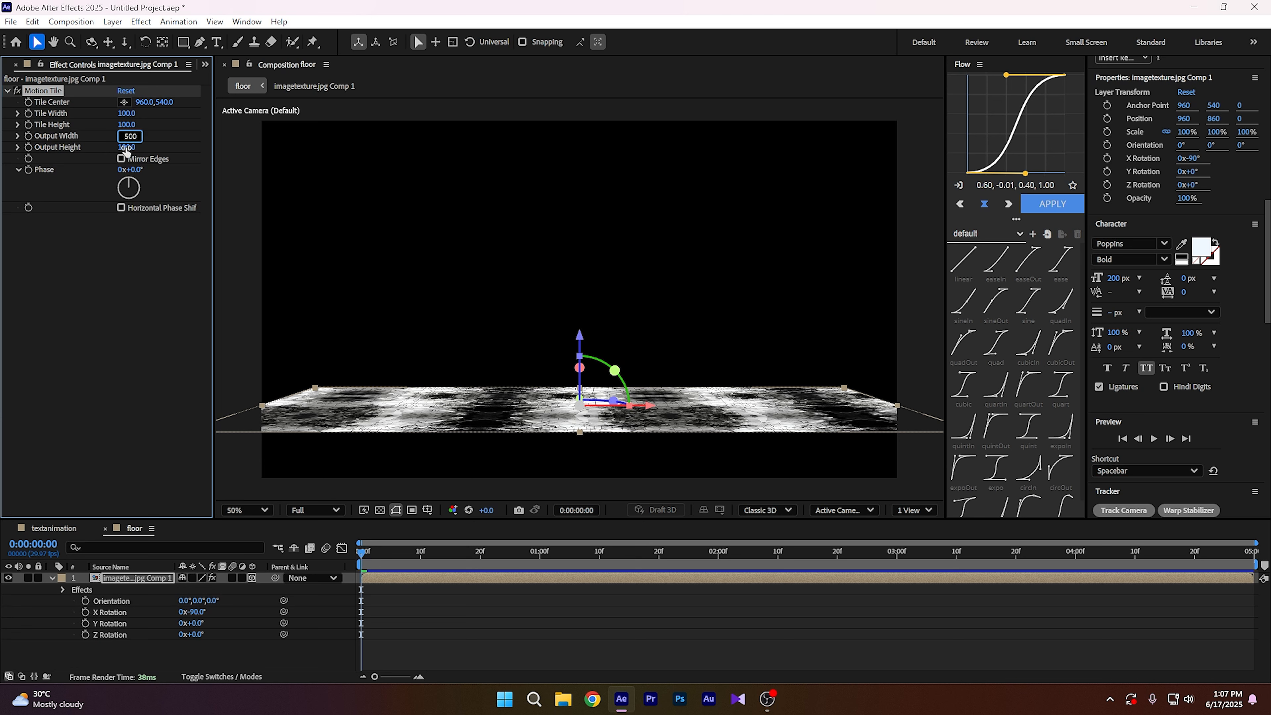
type("500")
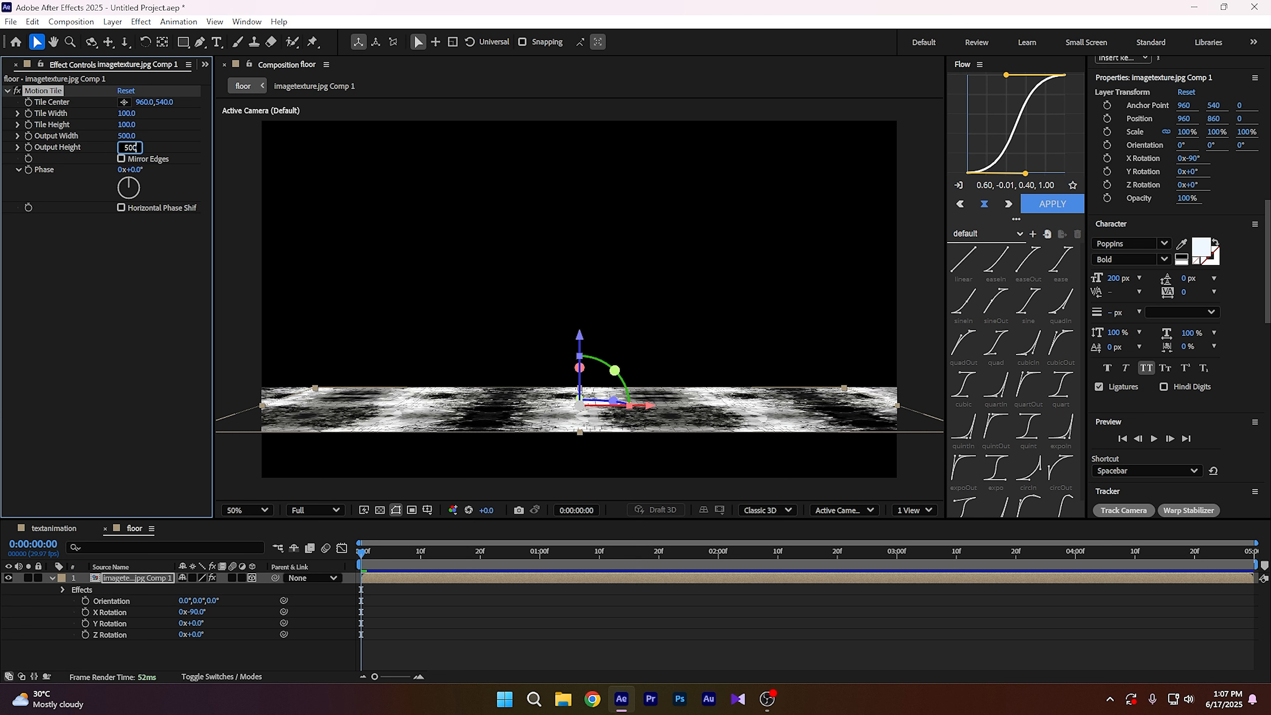
left_click(119, 260)
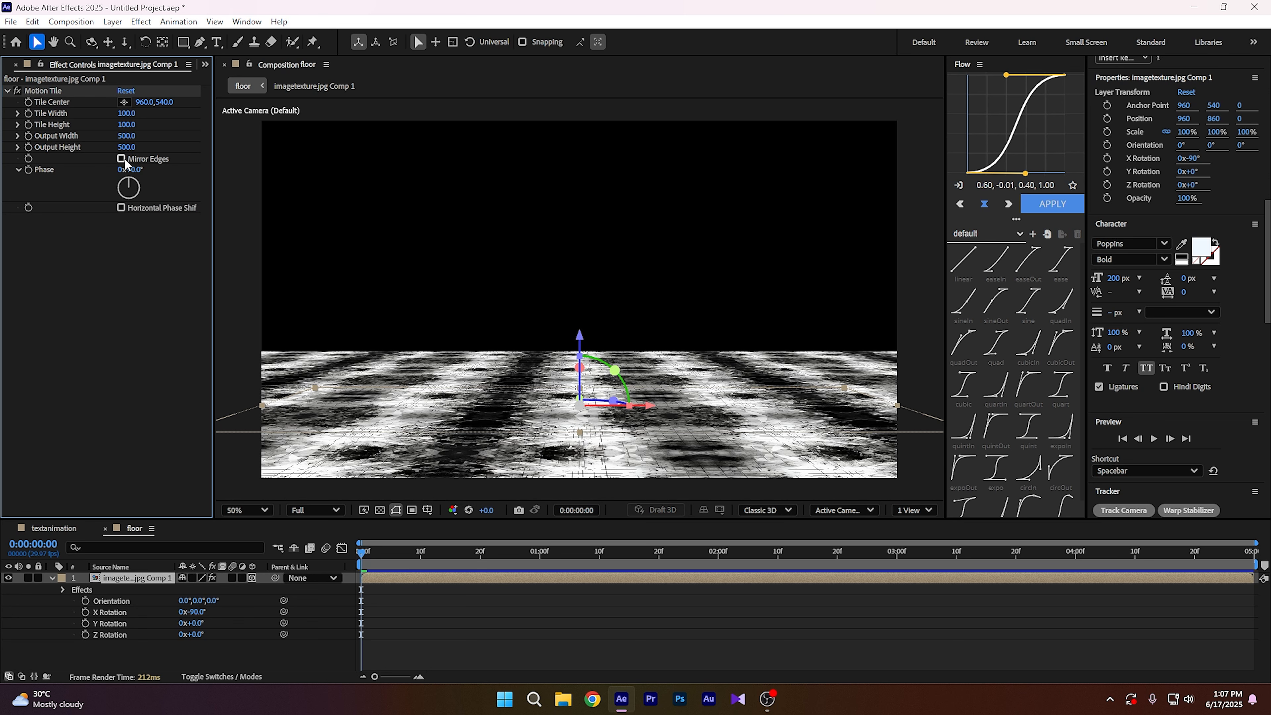
left_click(124, 159)
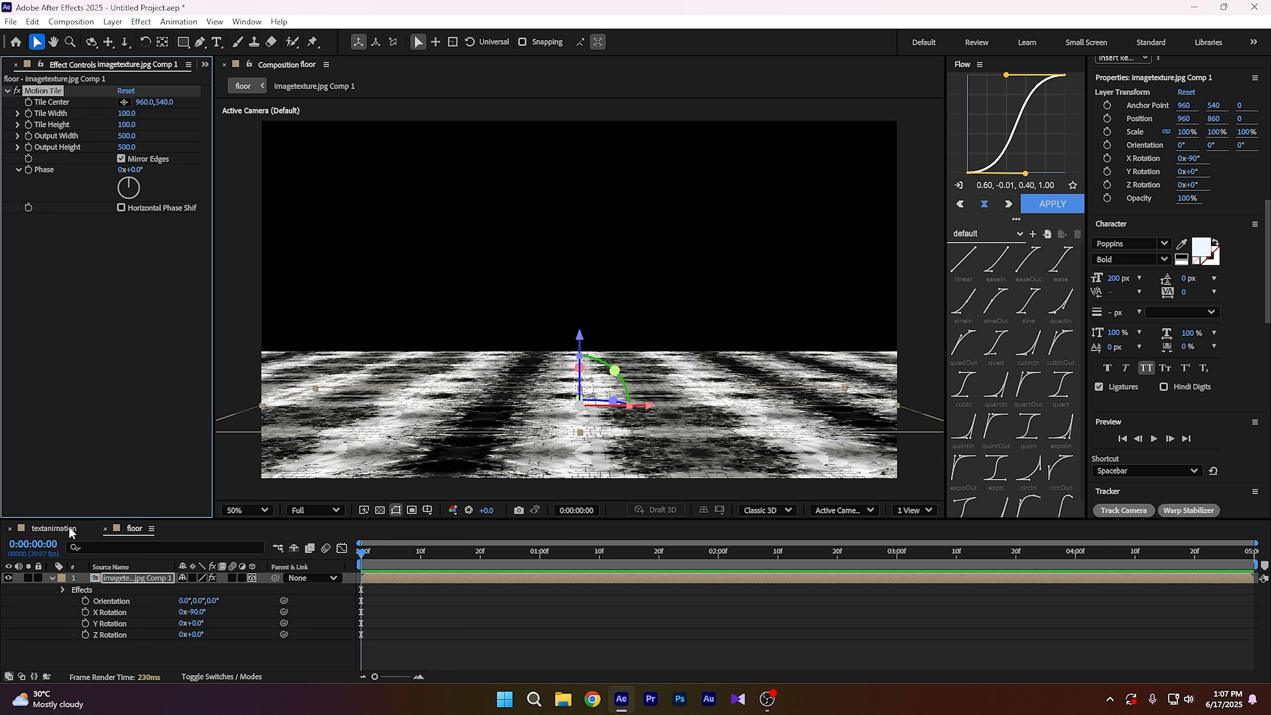
- Add a two-node 35mm camera with depth of field enabled to the floor composition
left_click(52, 577)
right_click(91, 609)
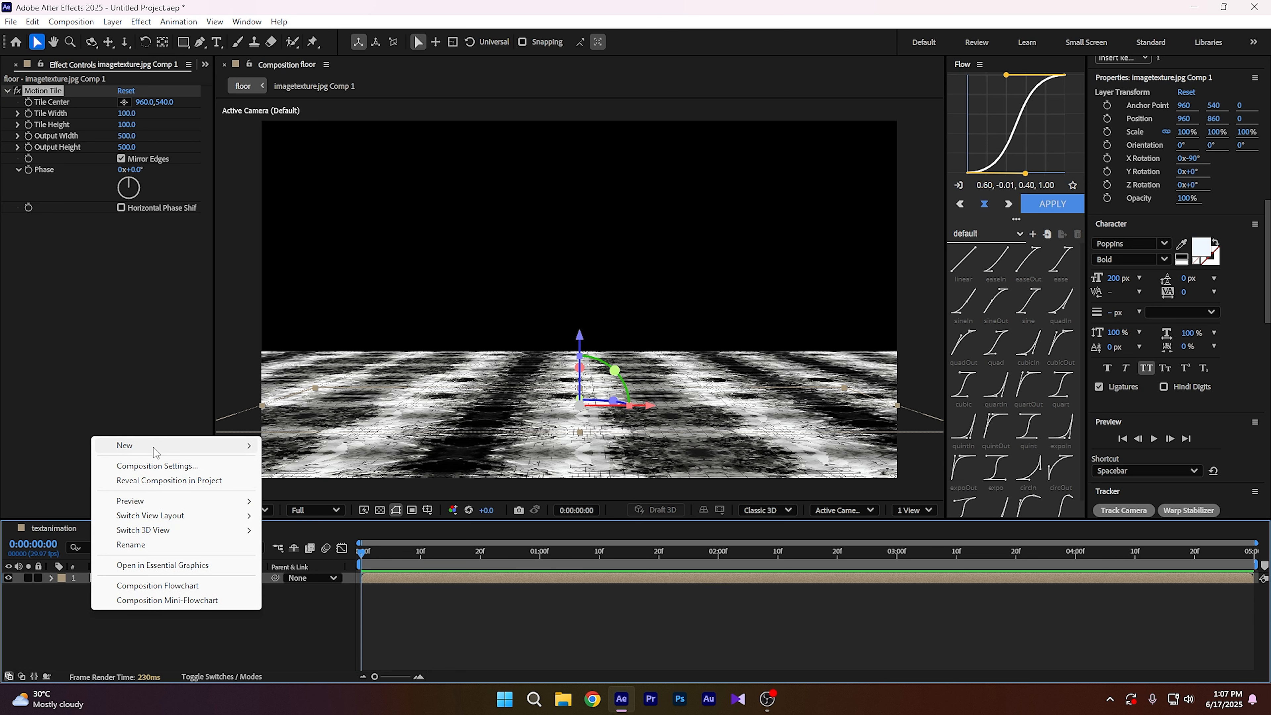
mouse_move(150, 446)
left_click(295, 511)
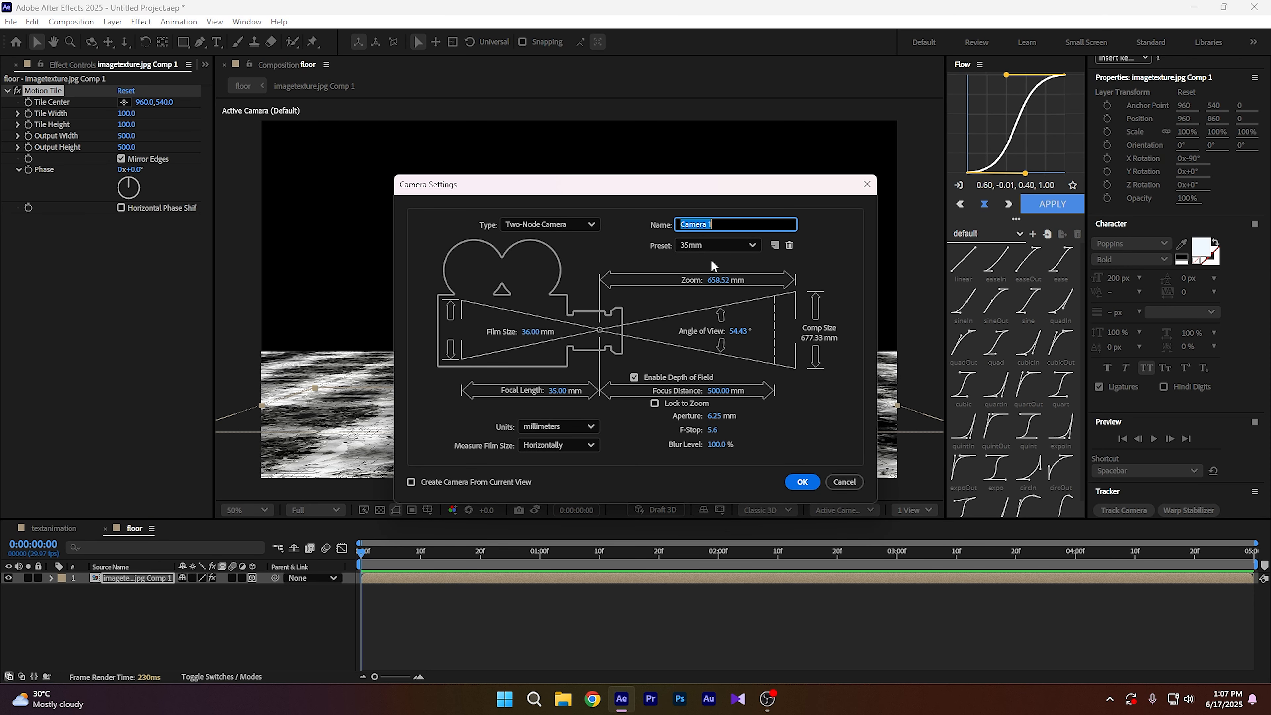
left_click(801, 481)
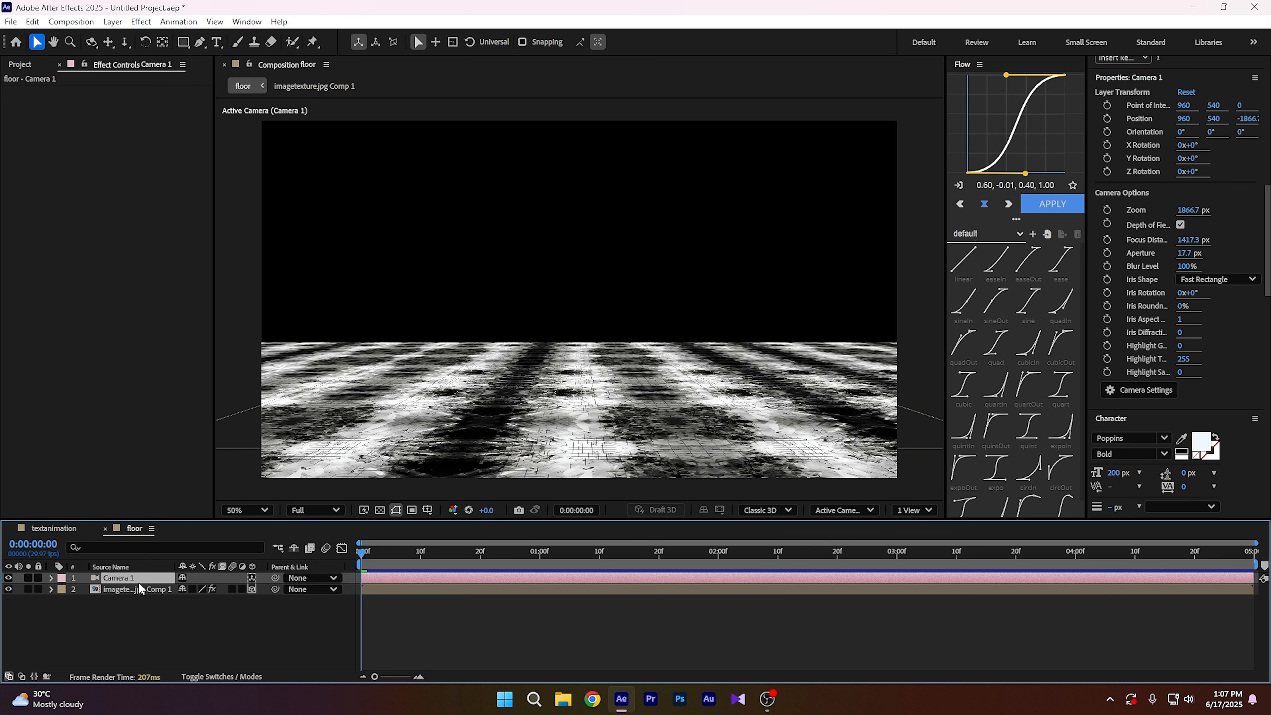
- Keyframe the camera's Position at the composition's start and push it forward to a Z value of -1352.7 at 0:00:04:29
key("alt+shift+p")
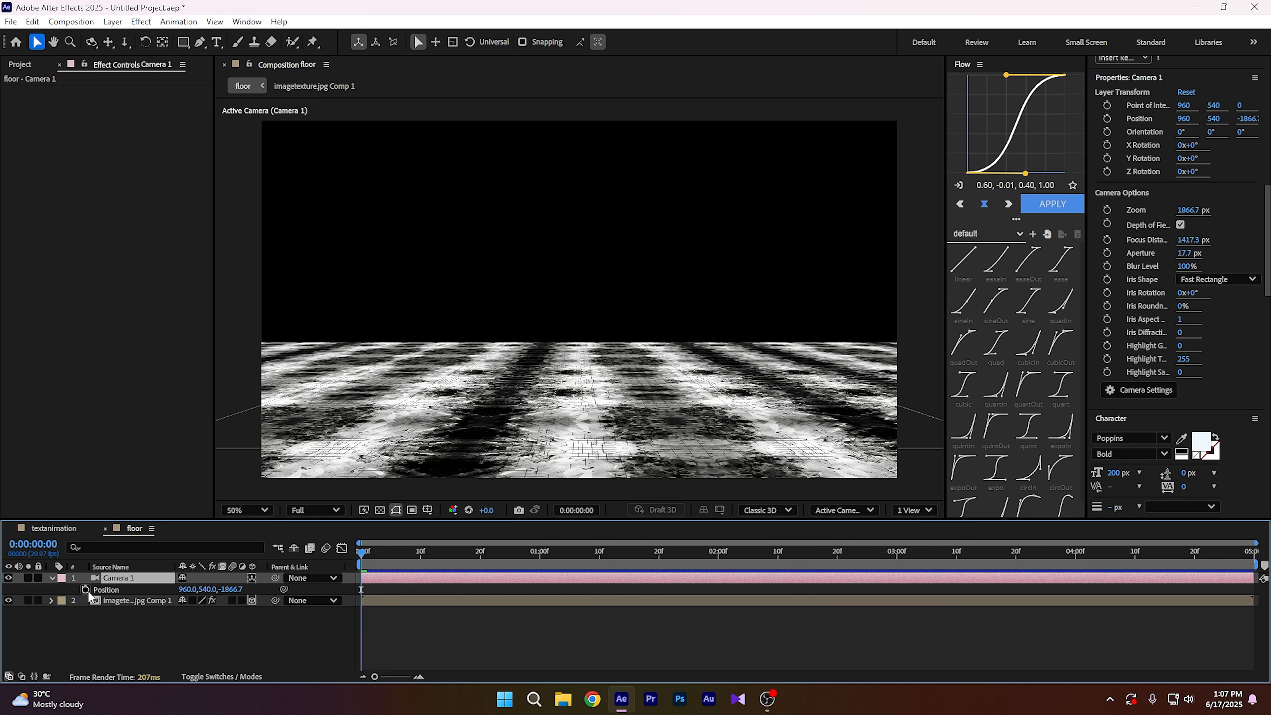
key("space")
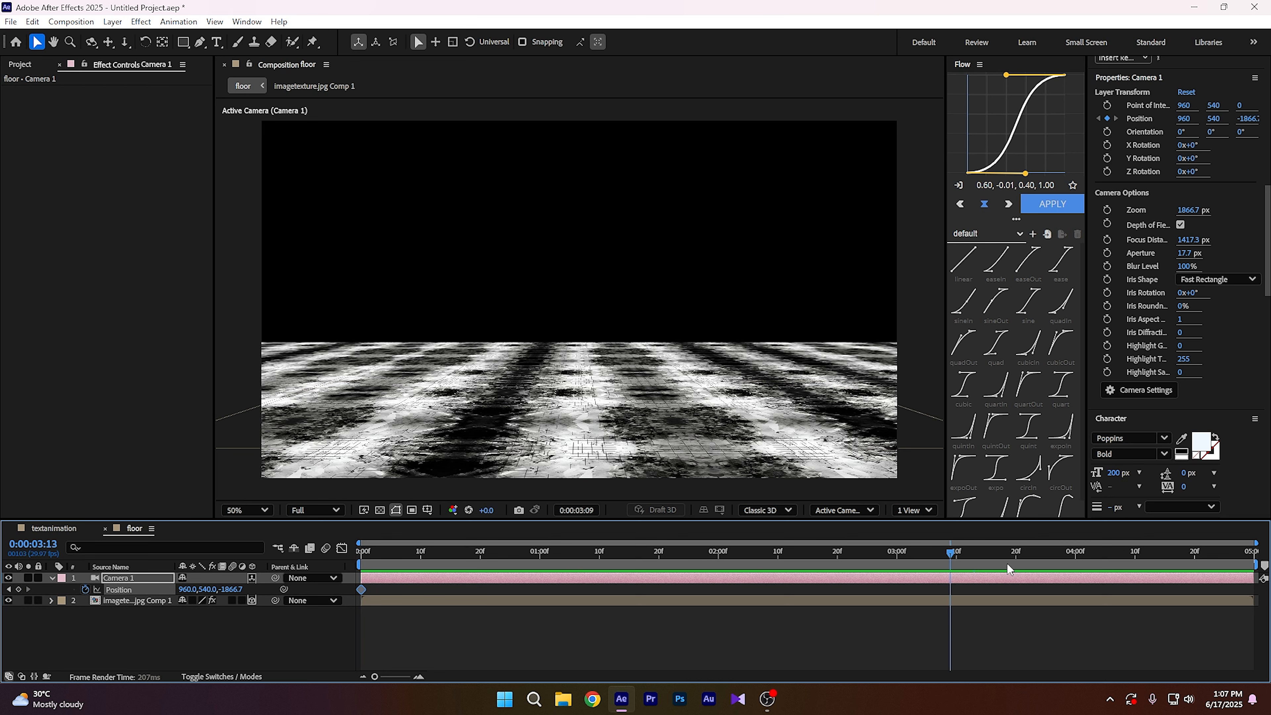
left_click_drag(233, 589, 588, 595)
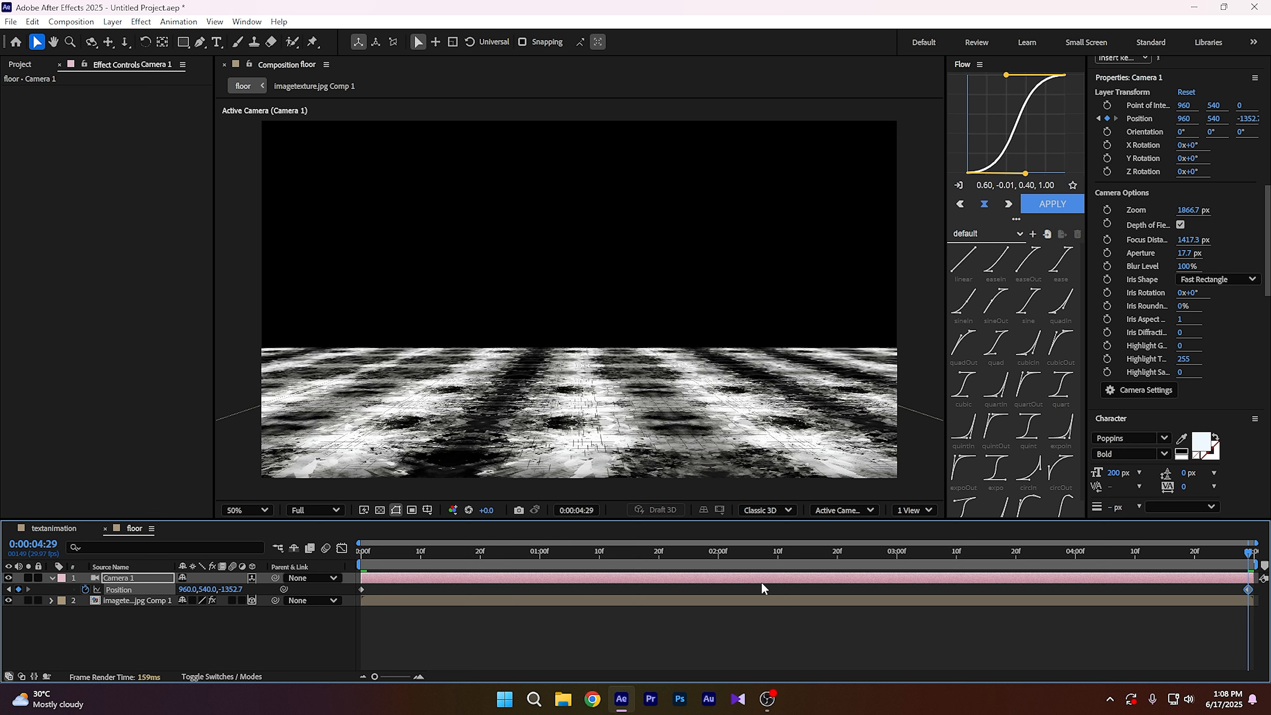
mouse_move(363, 593)
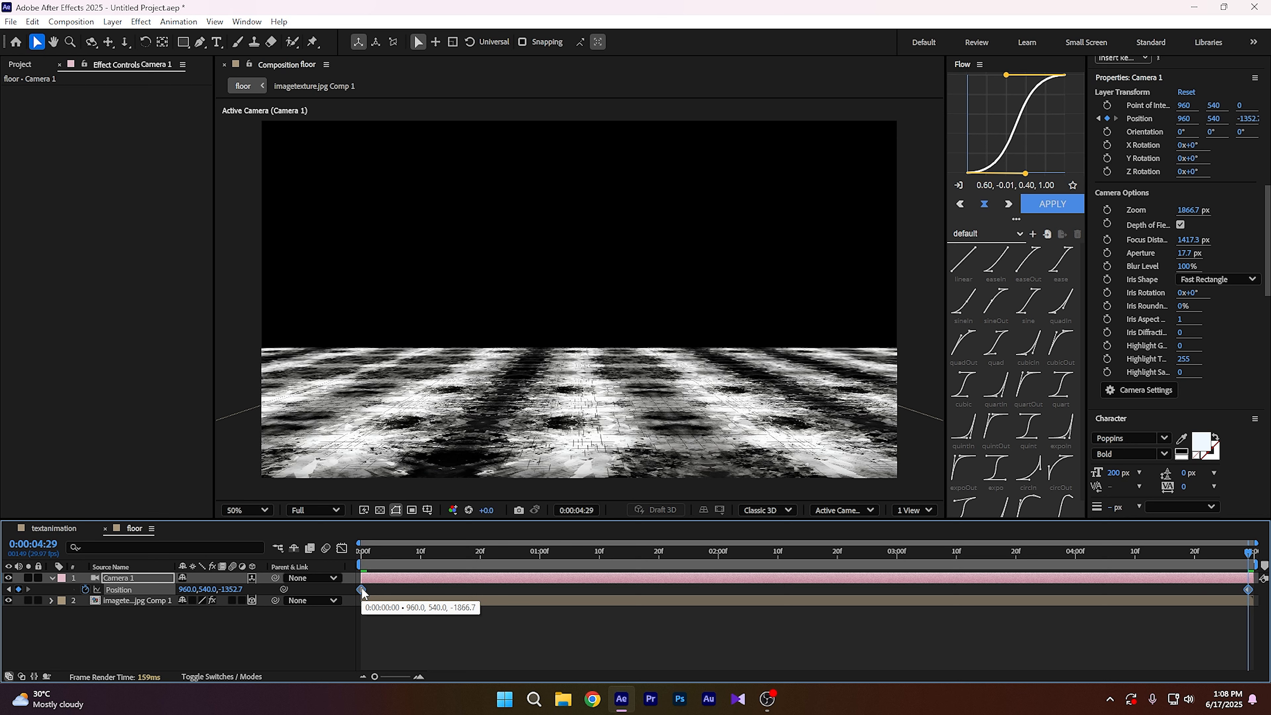
- Place the floor composition beneath the text layers in the textanimation composition, with the time indicator at 0:00:02:17
left_click(53, 528)
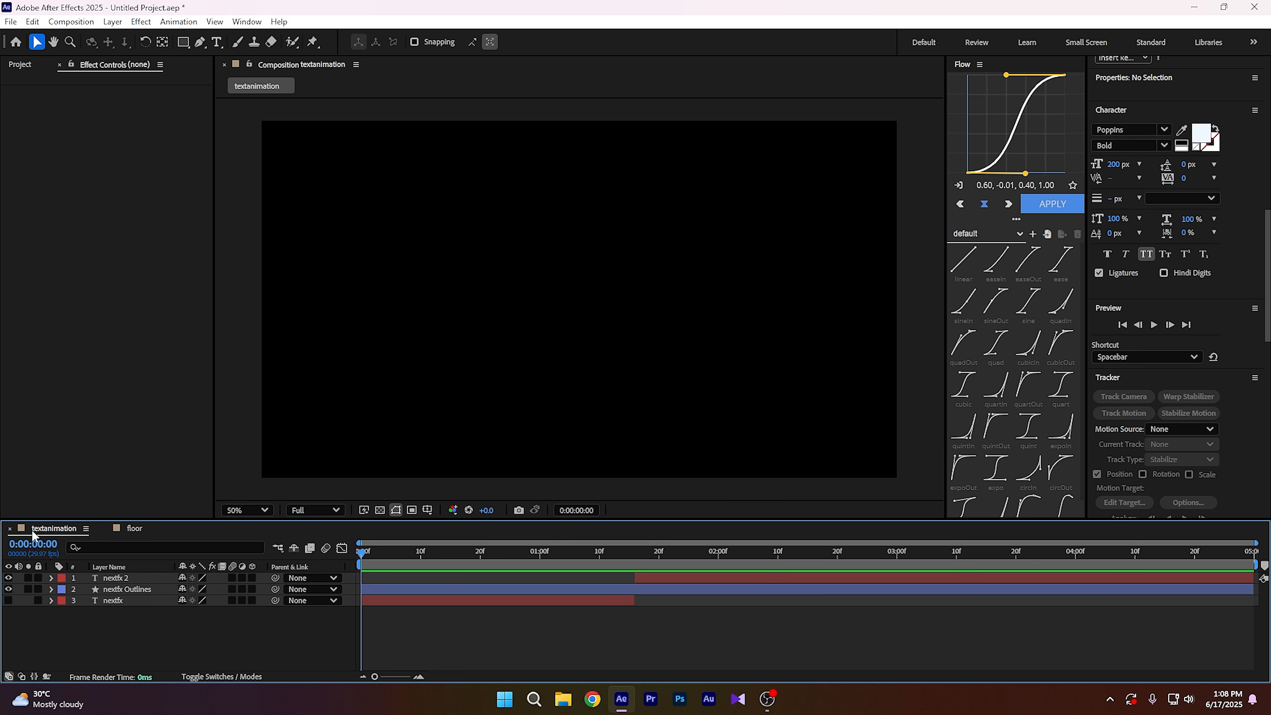
left_click_drag(361, 554, 819, 570)
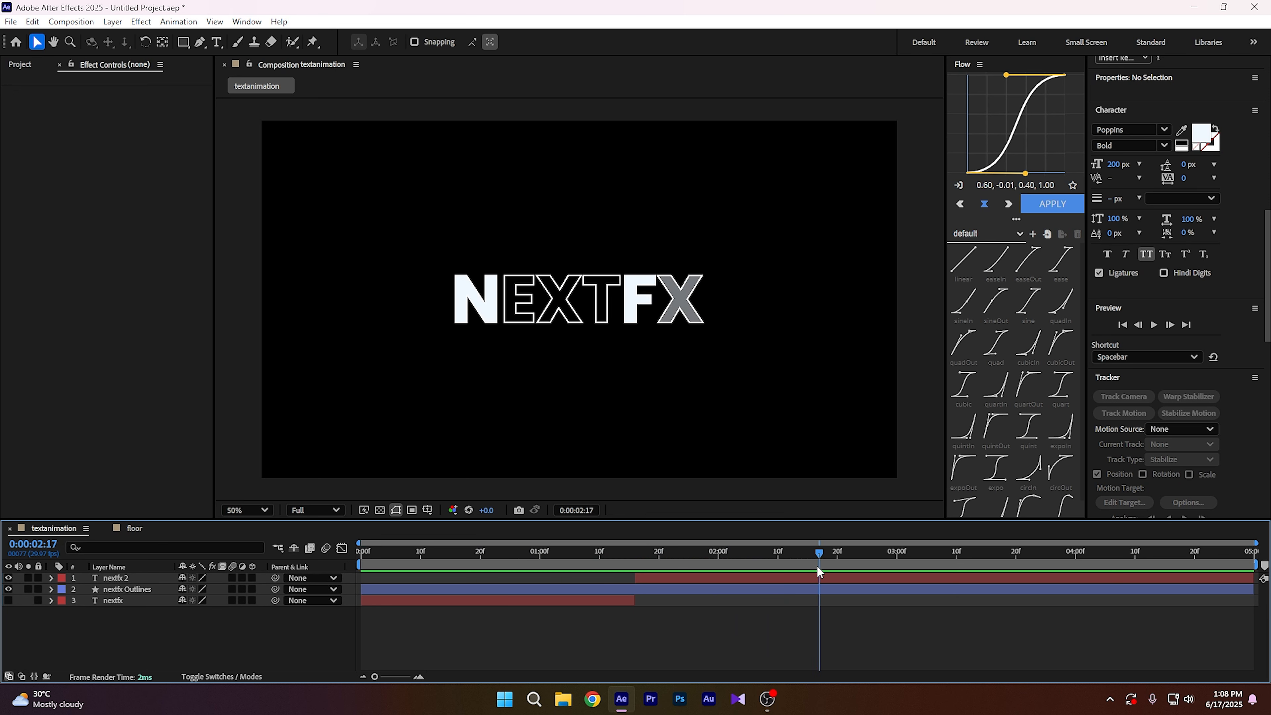
left_click(20, 65)
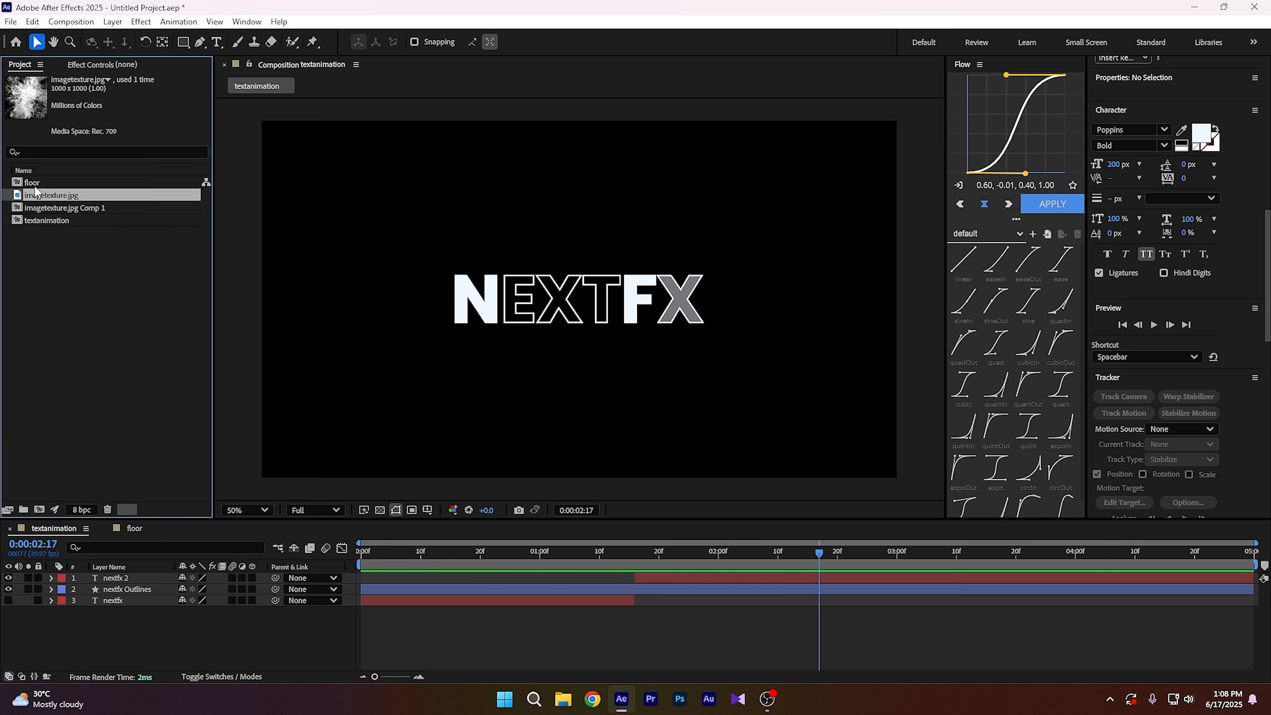
left_click_drag(34, 183, 77, 625)
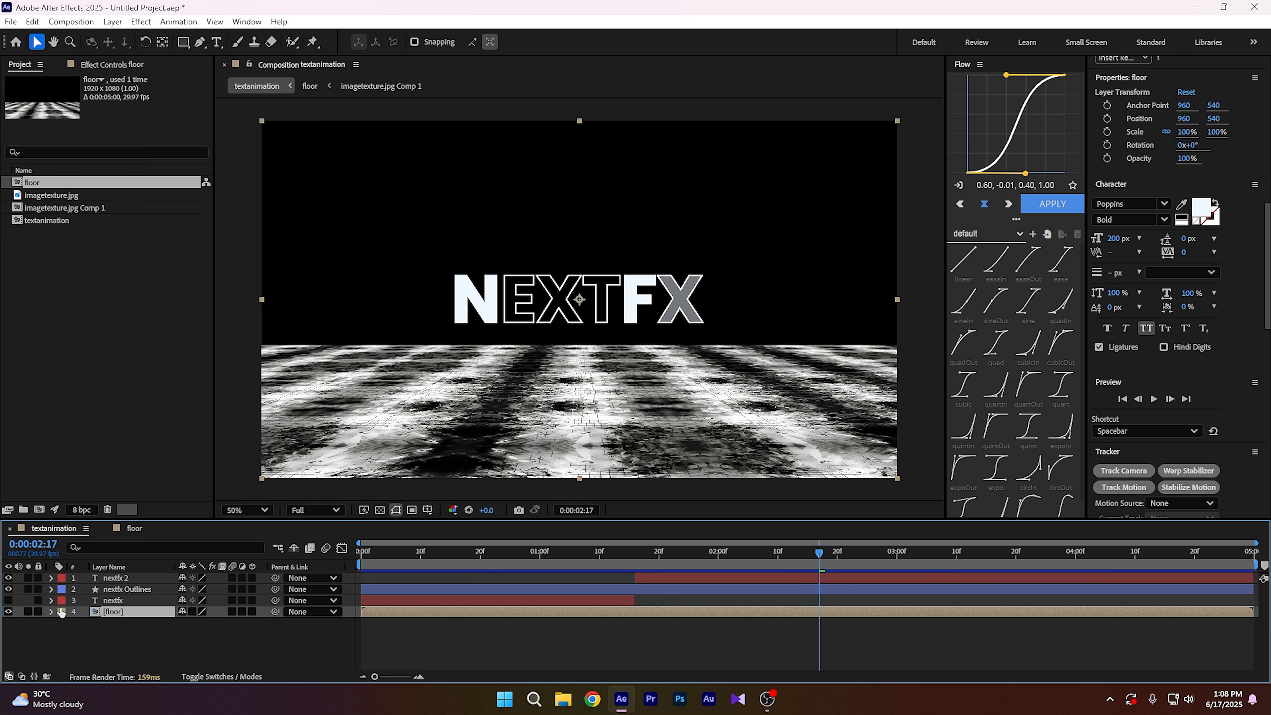
- Pre-compose the three nextfx text and outline layers into a composition named maintext
left_click(139, 600)
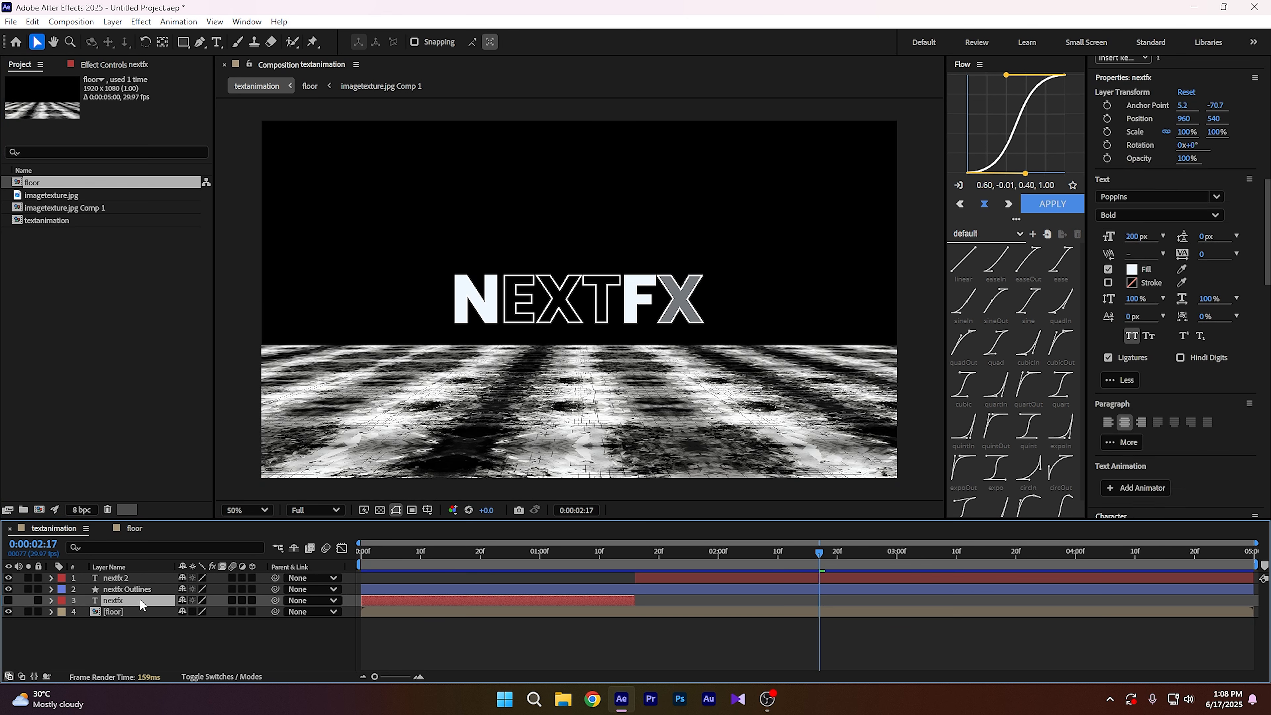
left_click(140, 576, "shift")
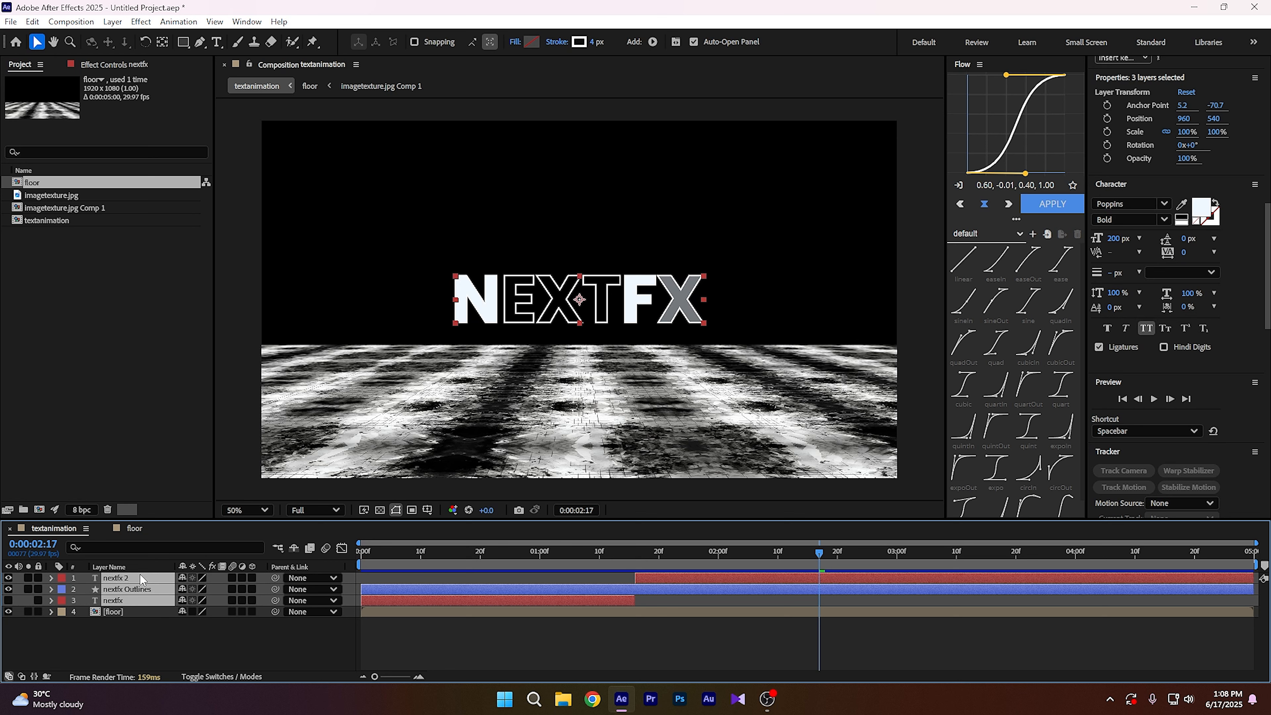
key("ctrl+shift+c")
type("maintext")
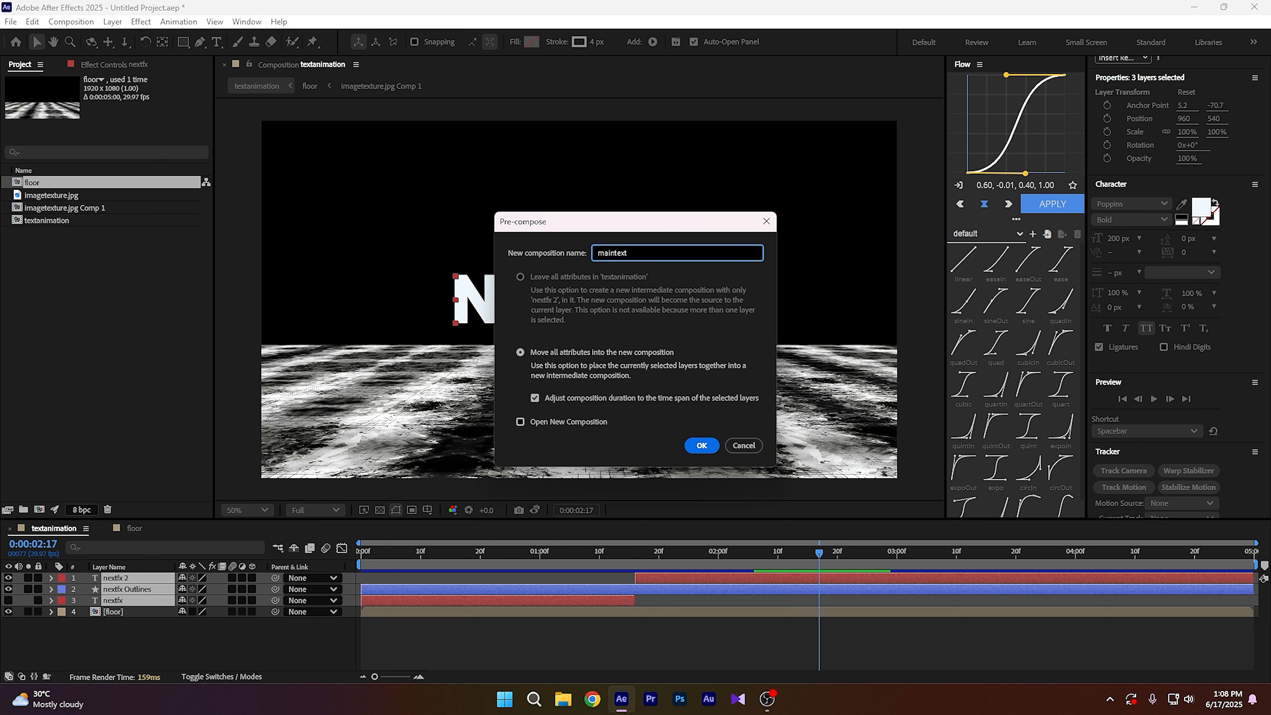
key("Return")
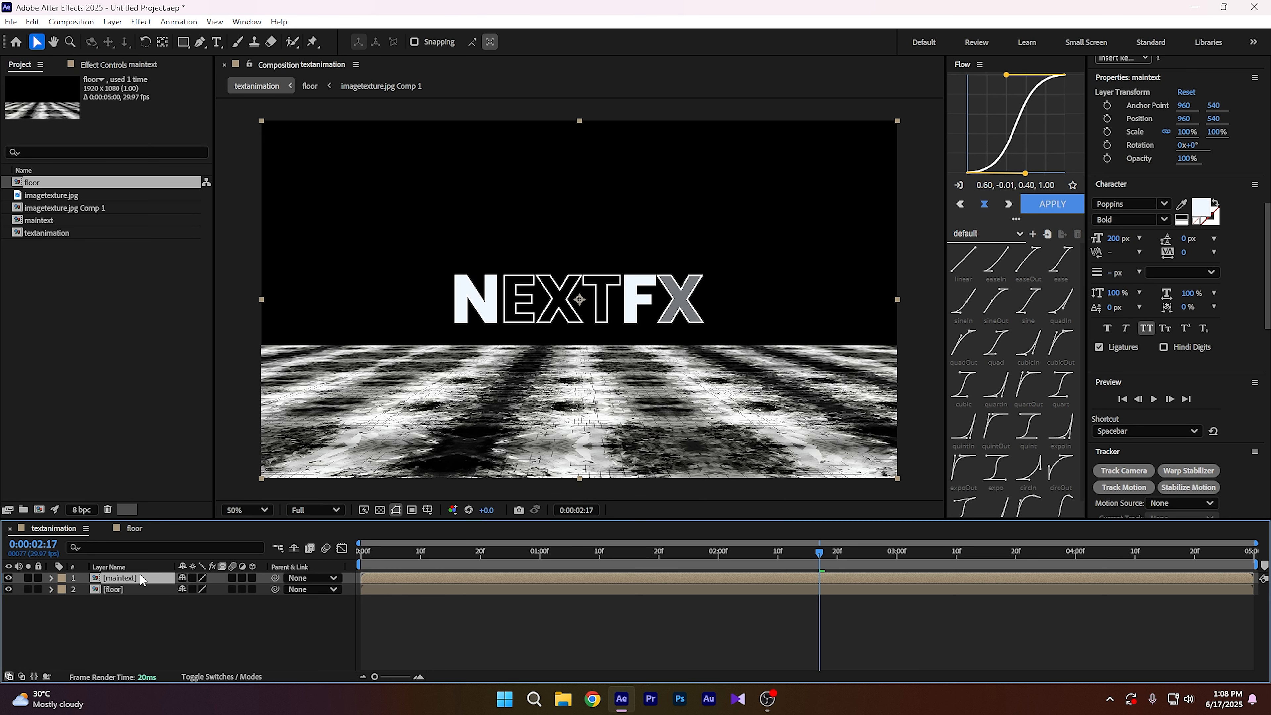
- Duplicate the maintext layer and rename the upper copy reflect
key("ctrl+d")
right_click(141, 579)
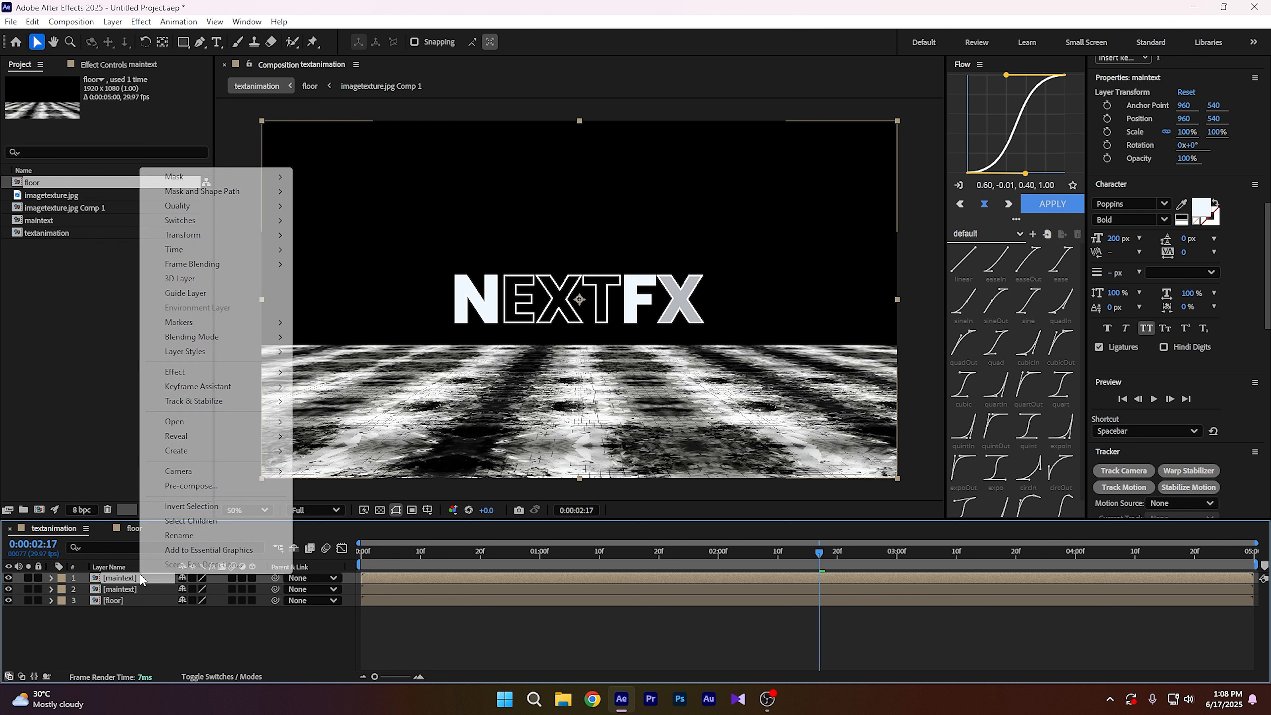
left_click(170, 537)
type("reflect")
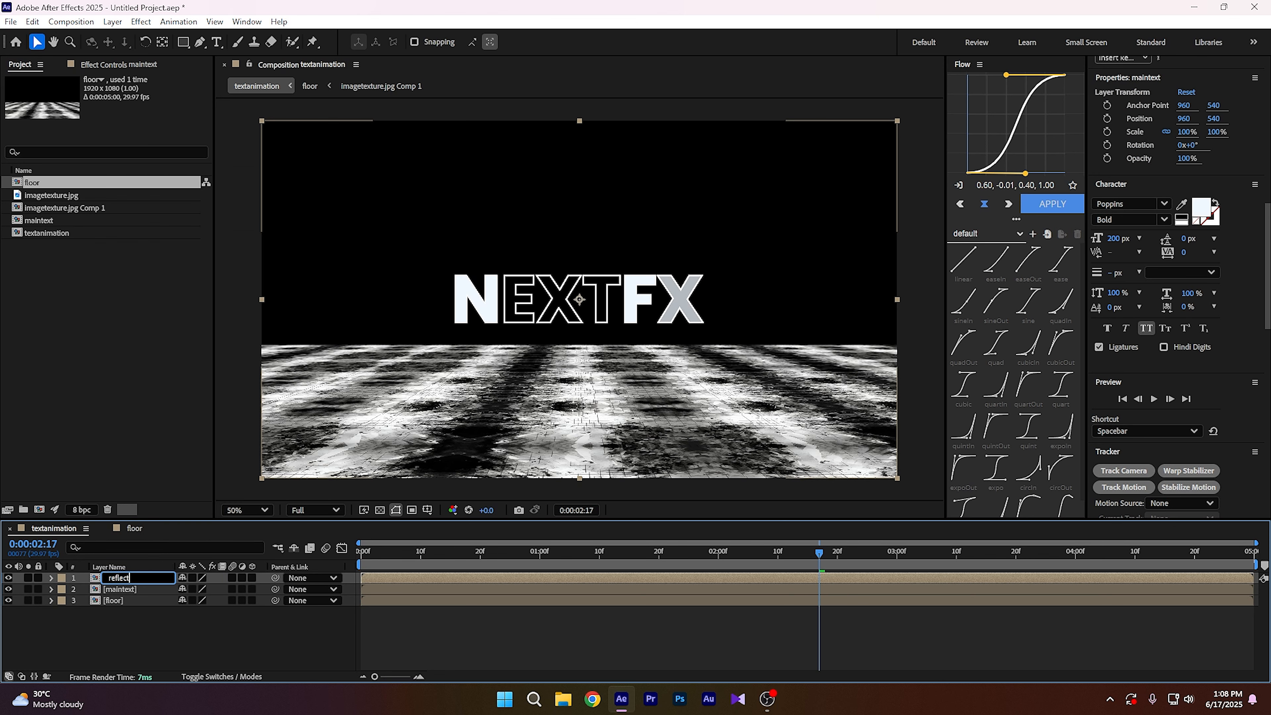
key("Return")
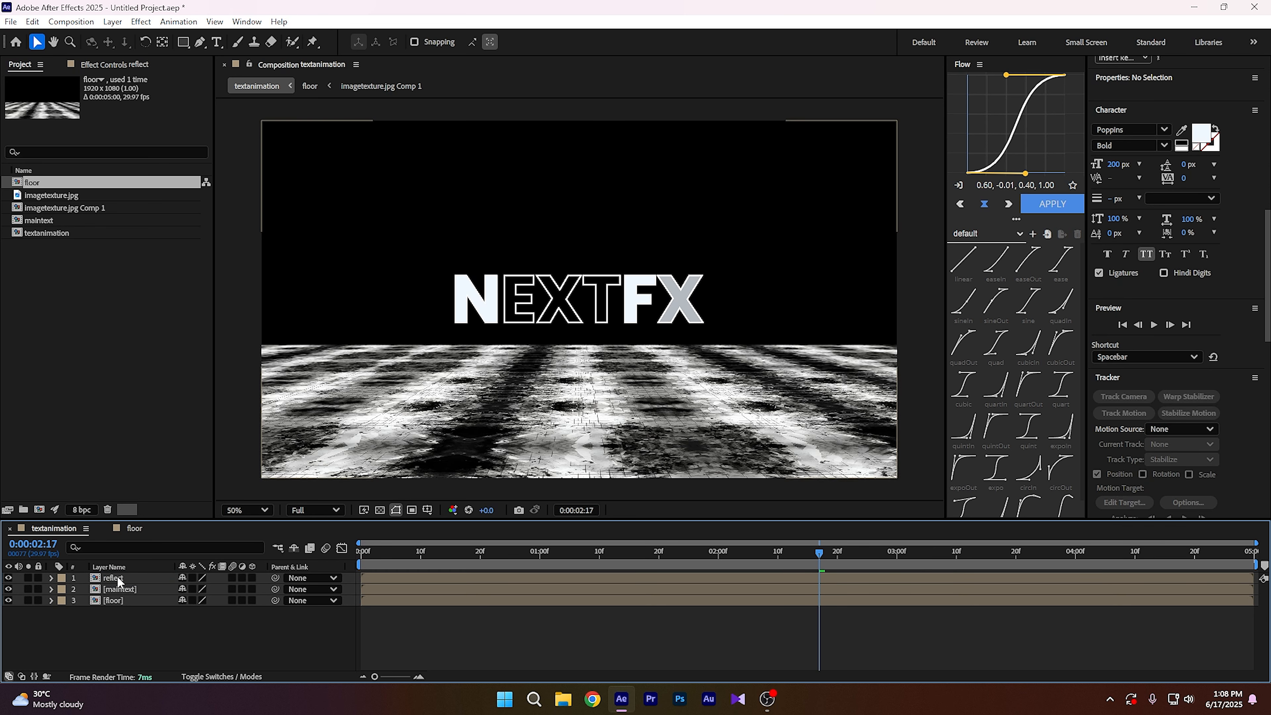
- Move the reflect layer below maintext in the layer stack, keeping layer names displayed instead of source names
left_click(118, 578)
key("ctrl+[")
left_click(116, 567)
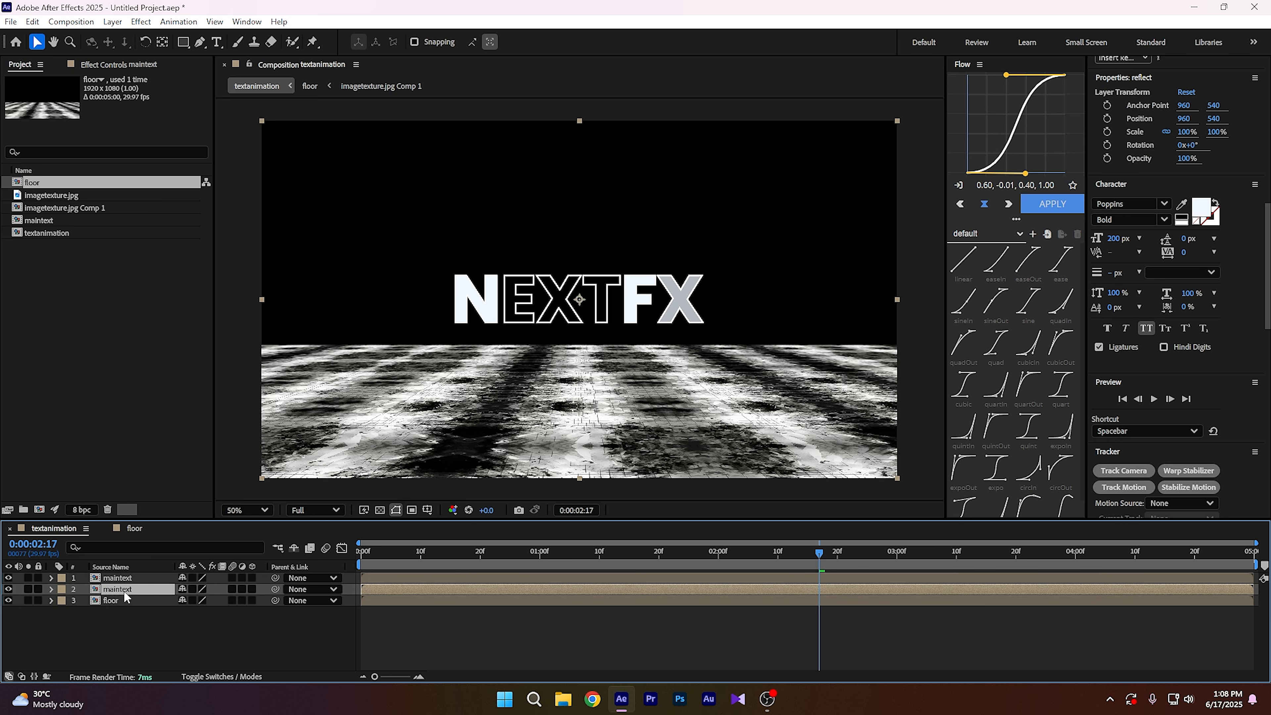
left_click(116, 567)
left_click(131, 621)
left_click(114, 590)
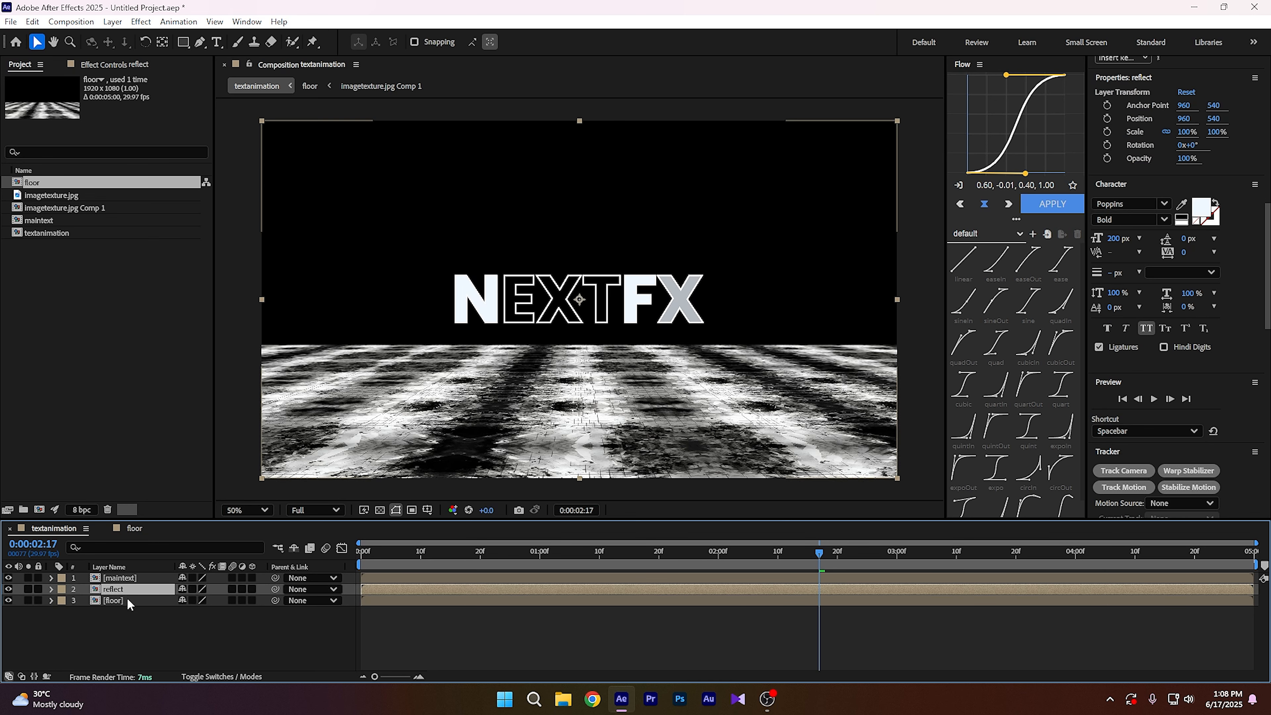
- Create an adjustment layer above the reflect layer and rename it blur effect
right_click(144, 650)
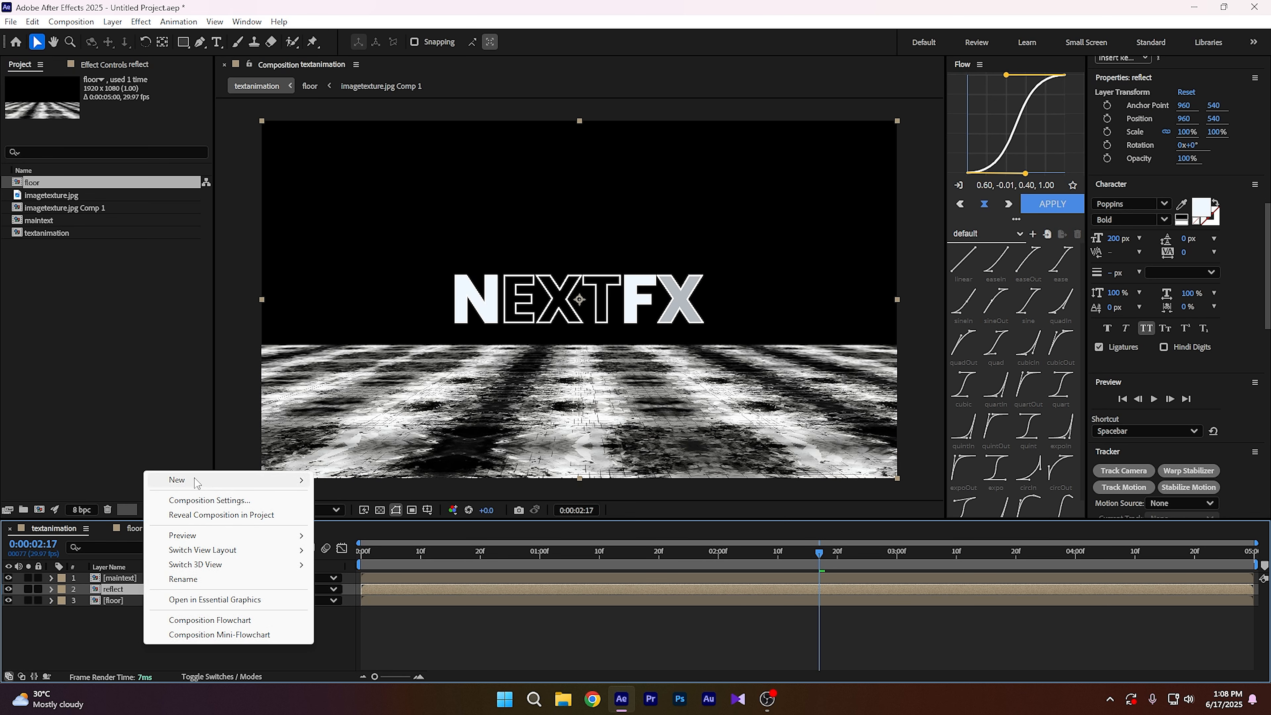
mouse_move(198, 481)
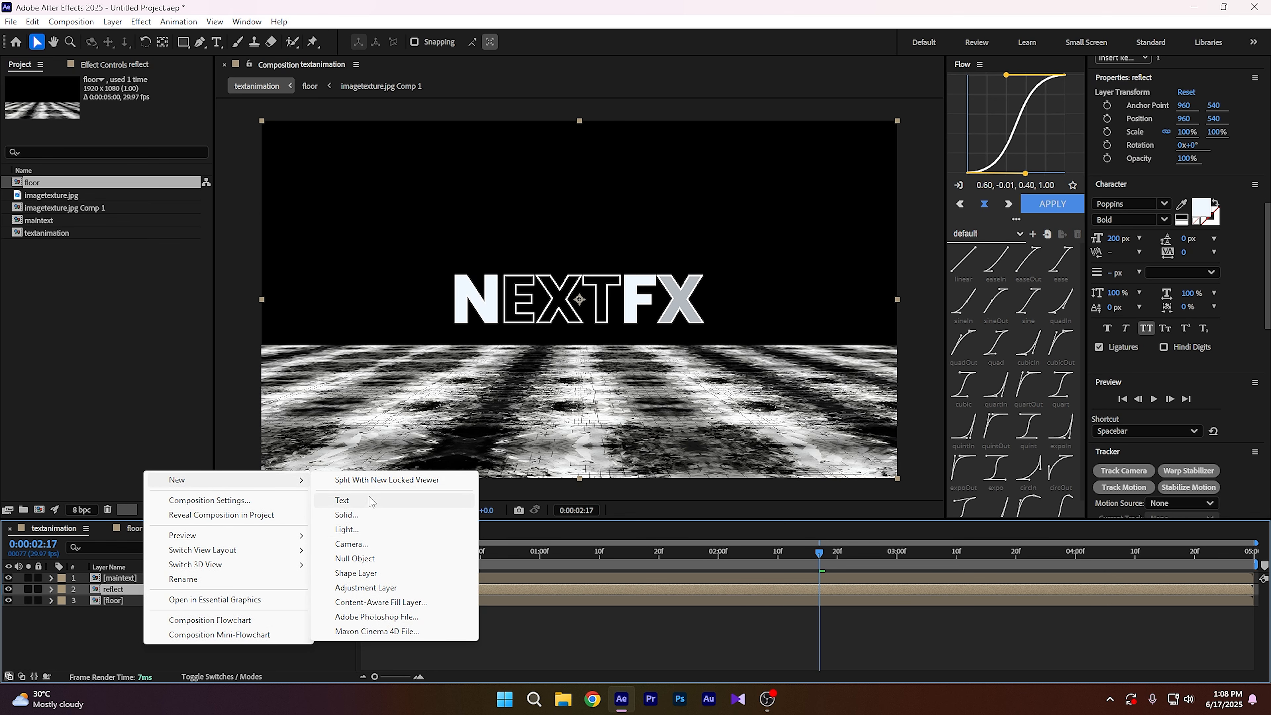
left_click(380, 588)
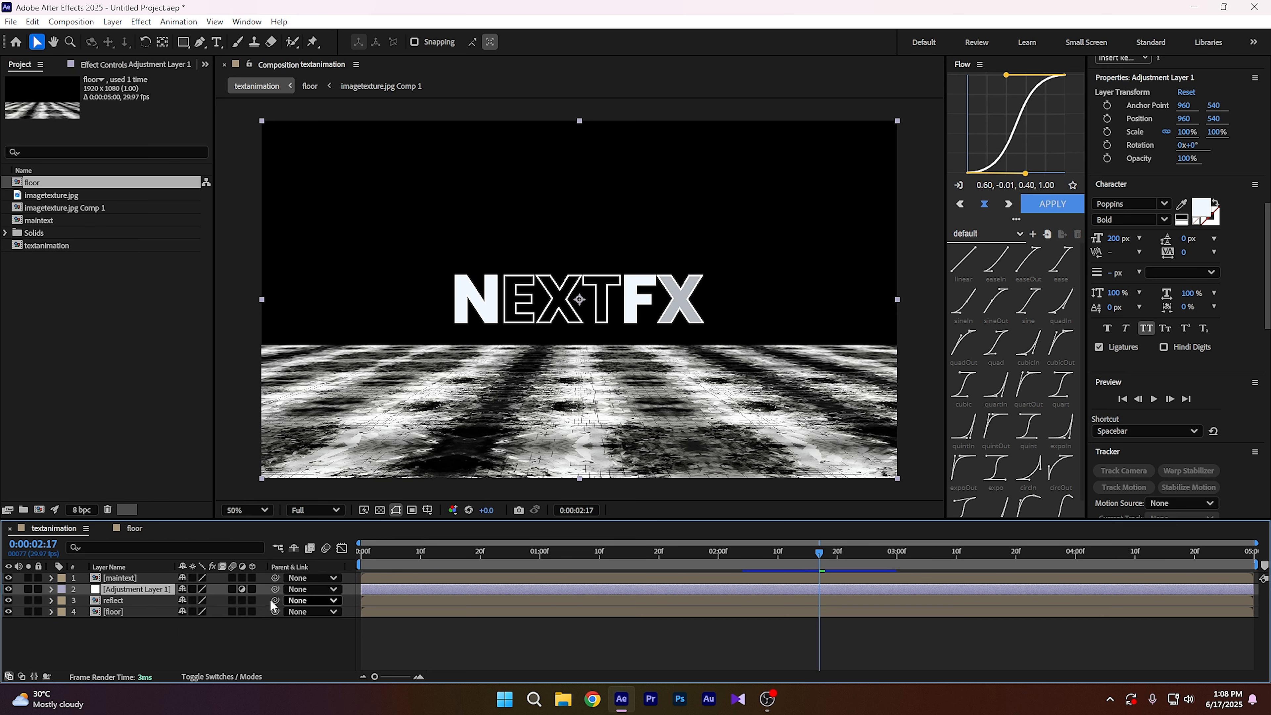
right_click(135, 590)
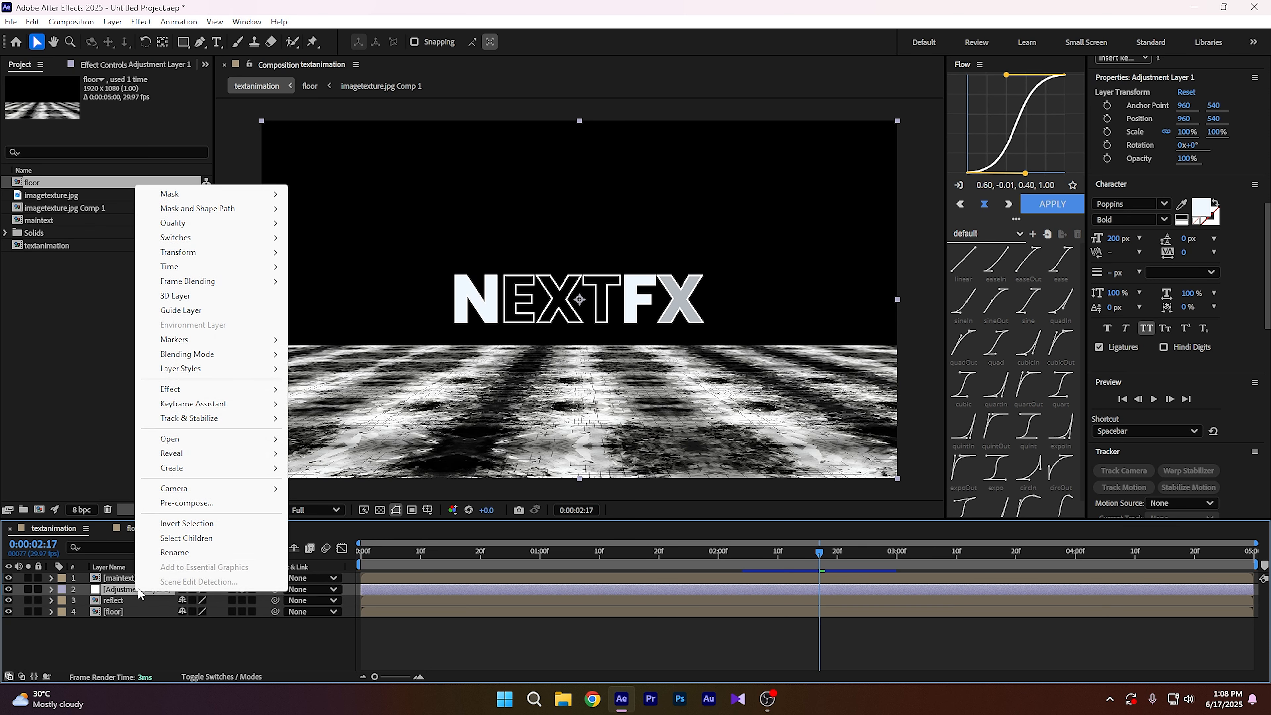
left_click(175, 553)
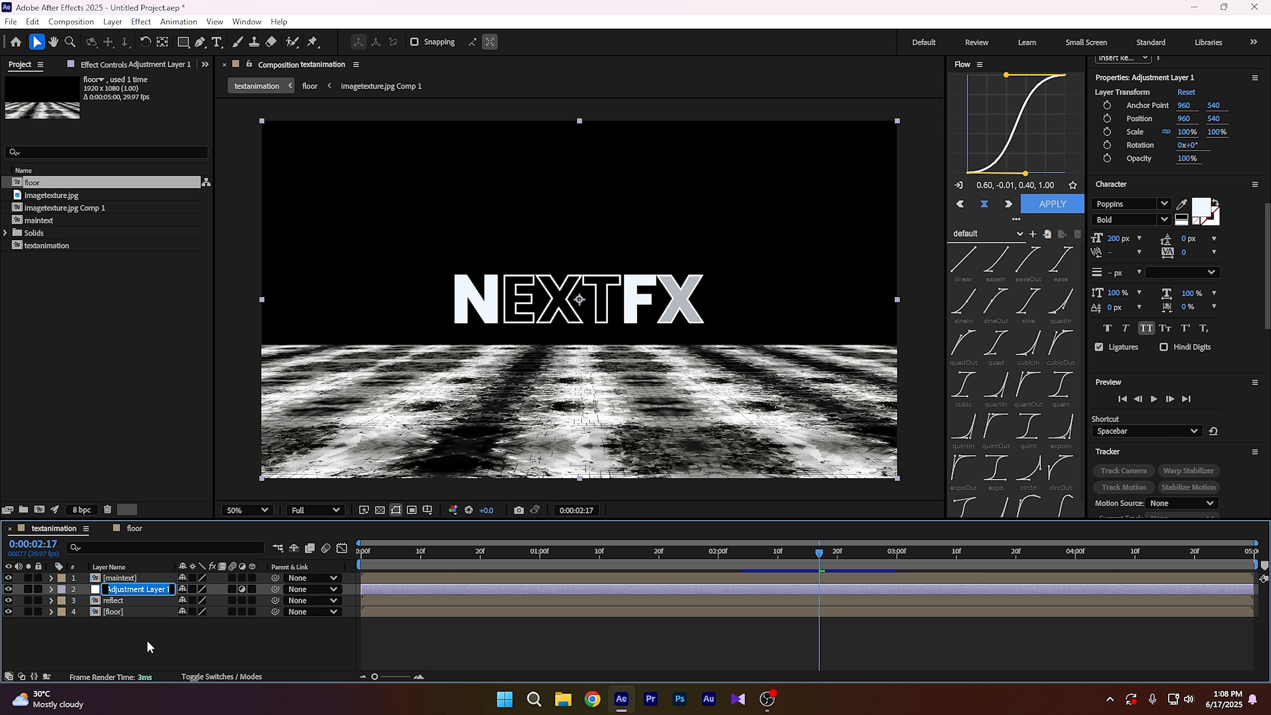
type("blur effect")
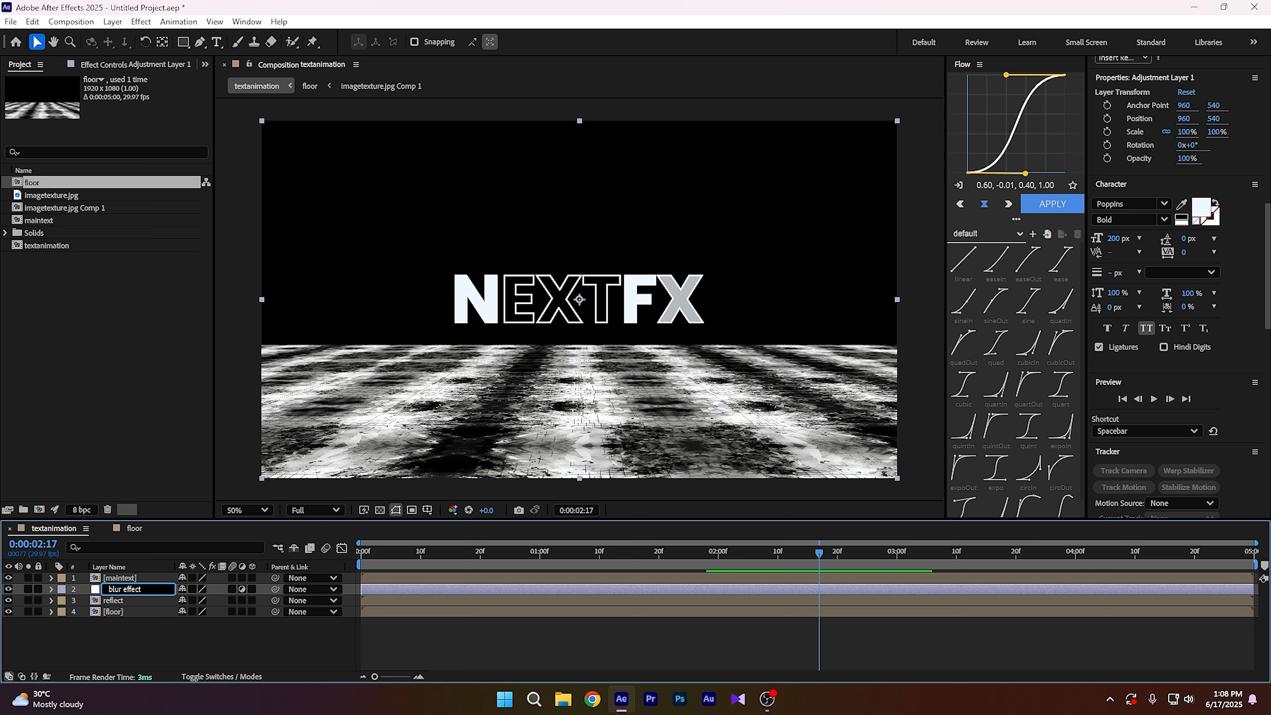
left_click(165, 646)
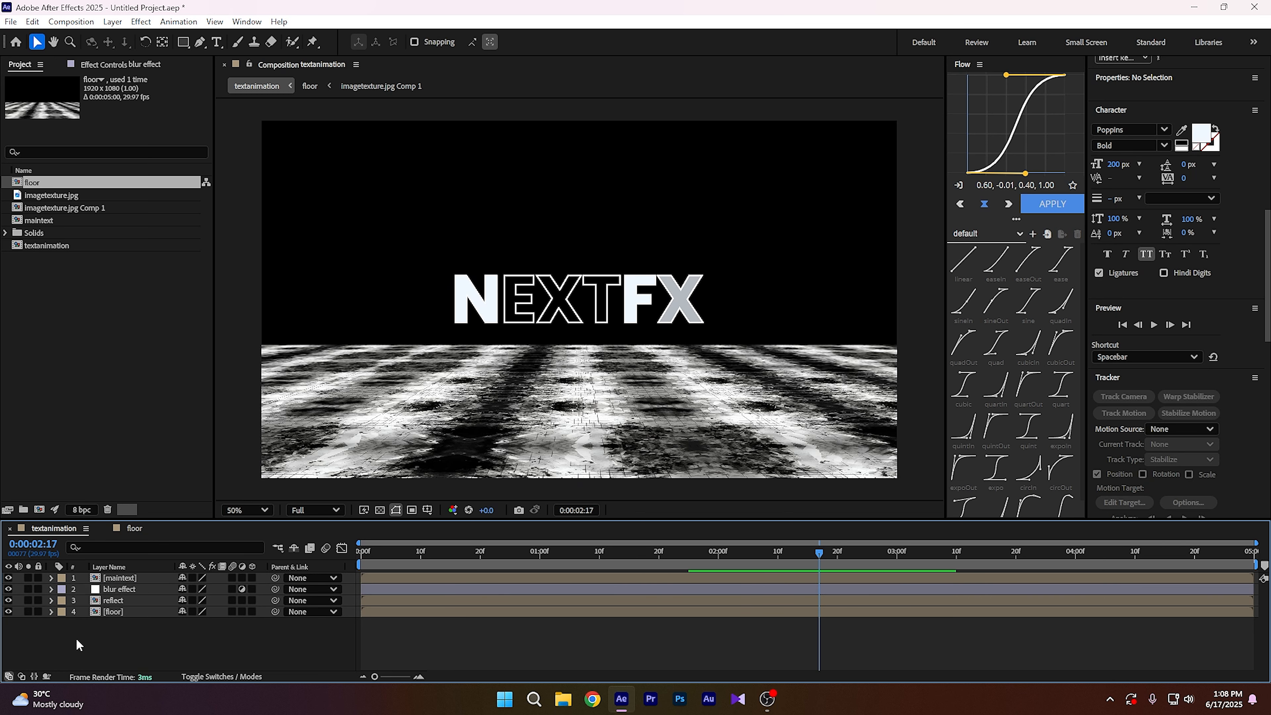
- Hide the floor layer and select the reflect layer
left_click(8, 611)
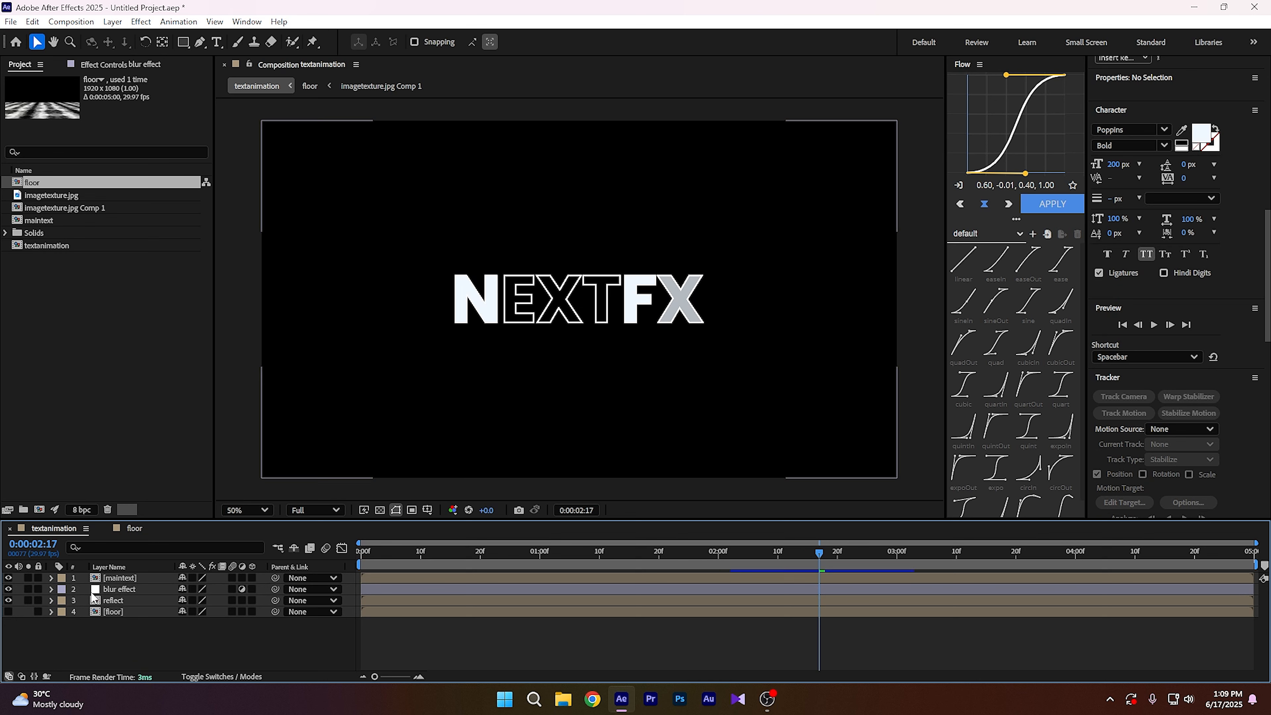
left_click(115, 593)
left_click(115, 602)
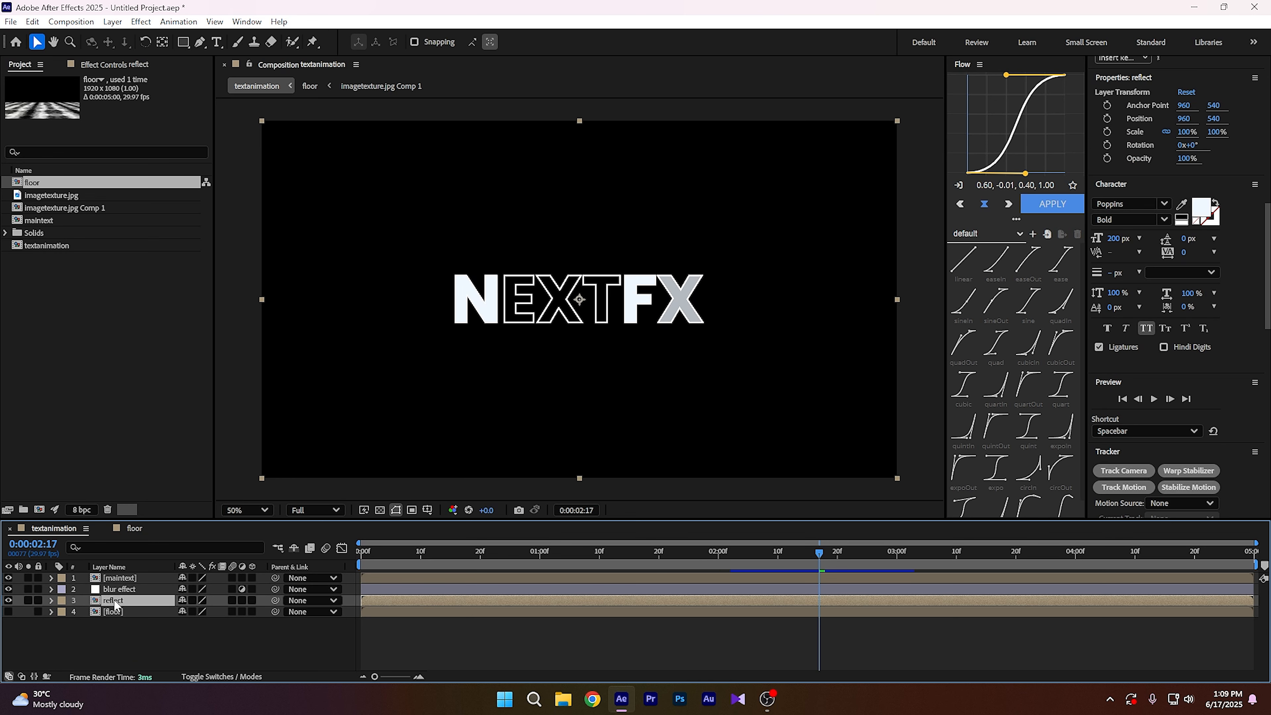
- Flip the reflect layer vertically and turn it into a 3D layer
right_click(115, 602)
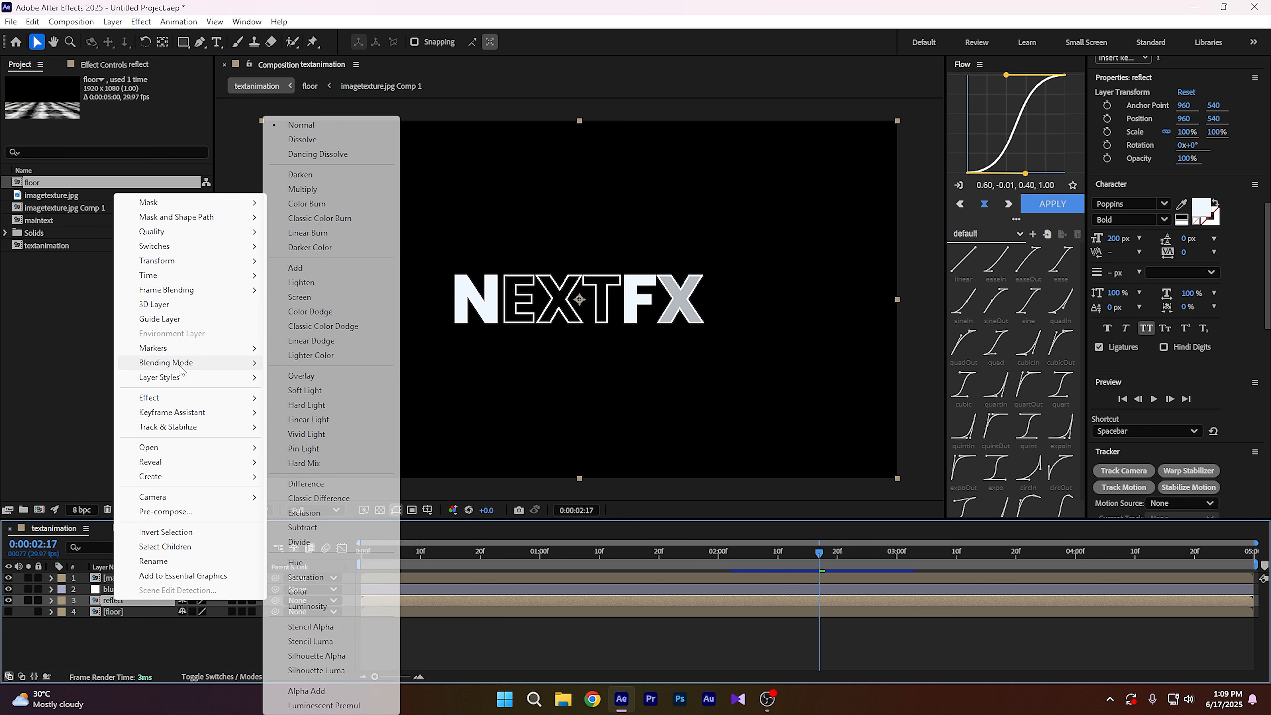
mouse_move(200, 261)
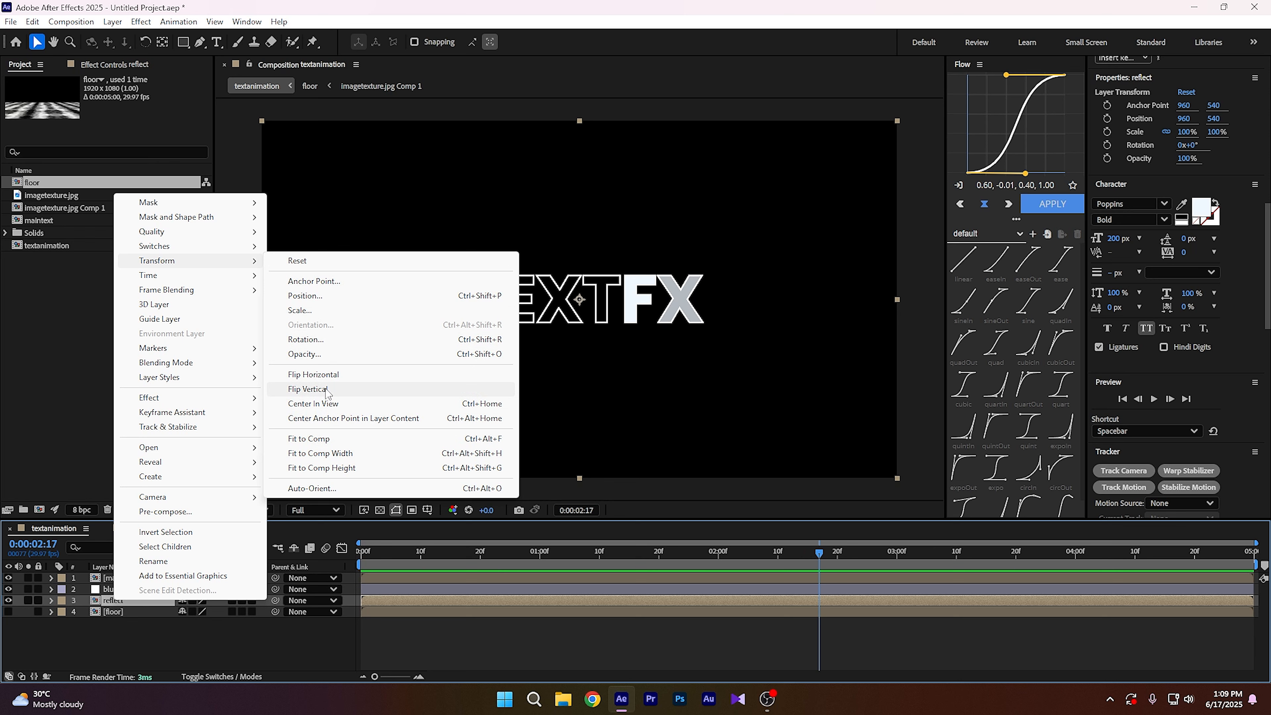
left_click(325, 390)
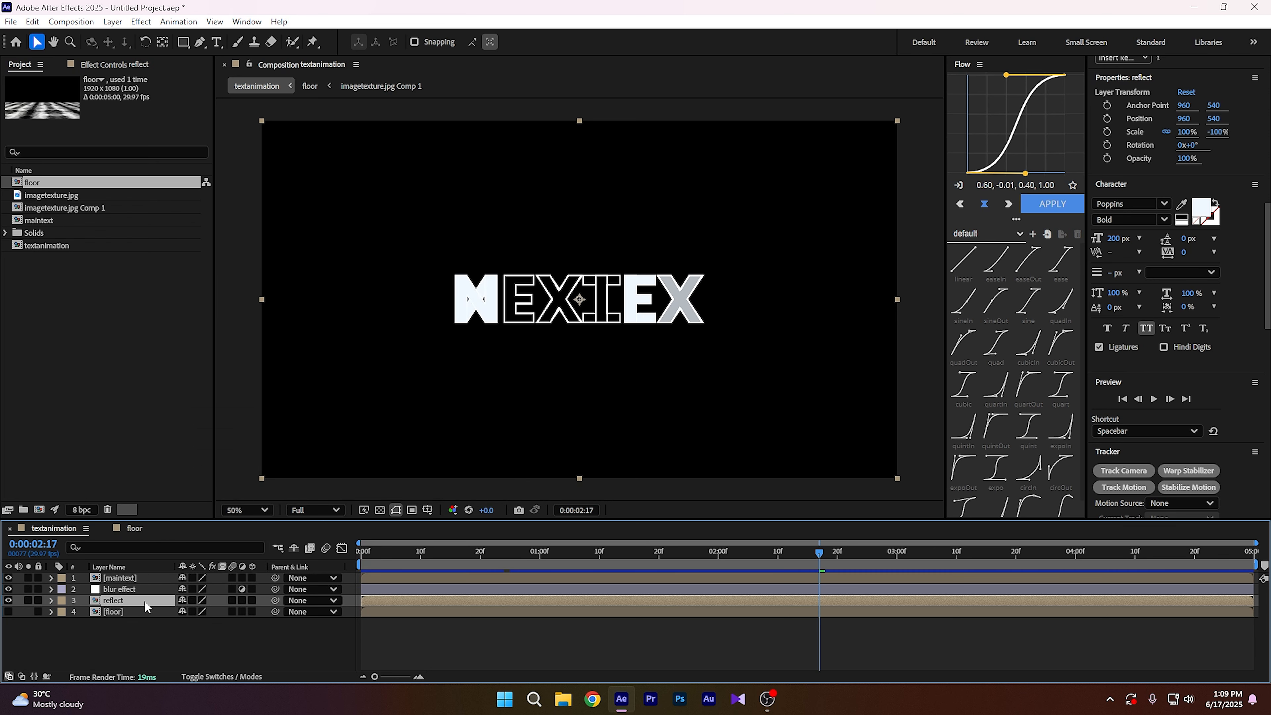
left_click(241, 601)
left_click(252, 601)
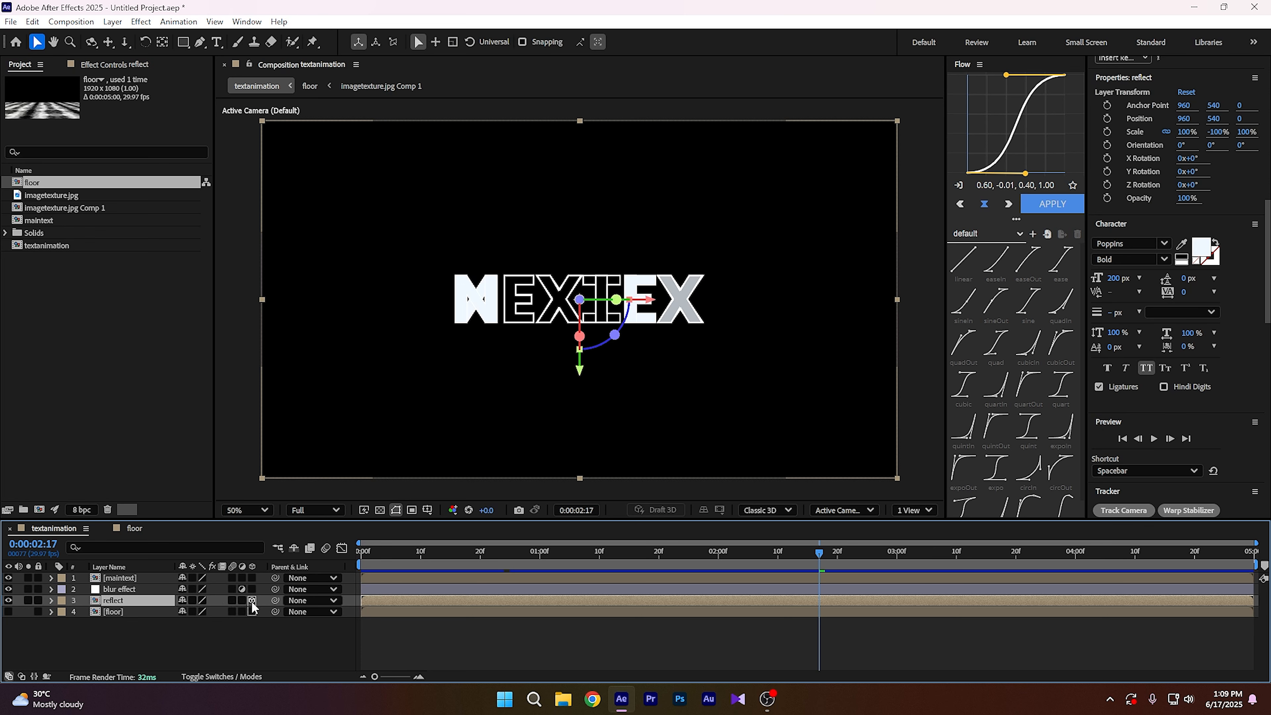
- Move the reflect layer beneath the main text to a Y position of about 744 and tilt it to an X orientation of about 326°
mouse_move(580, 371)
left_mouse_down()
mouse_move(581, 443)
mouse_move(576, 381)
left_mouse_up()
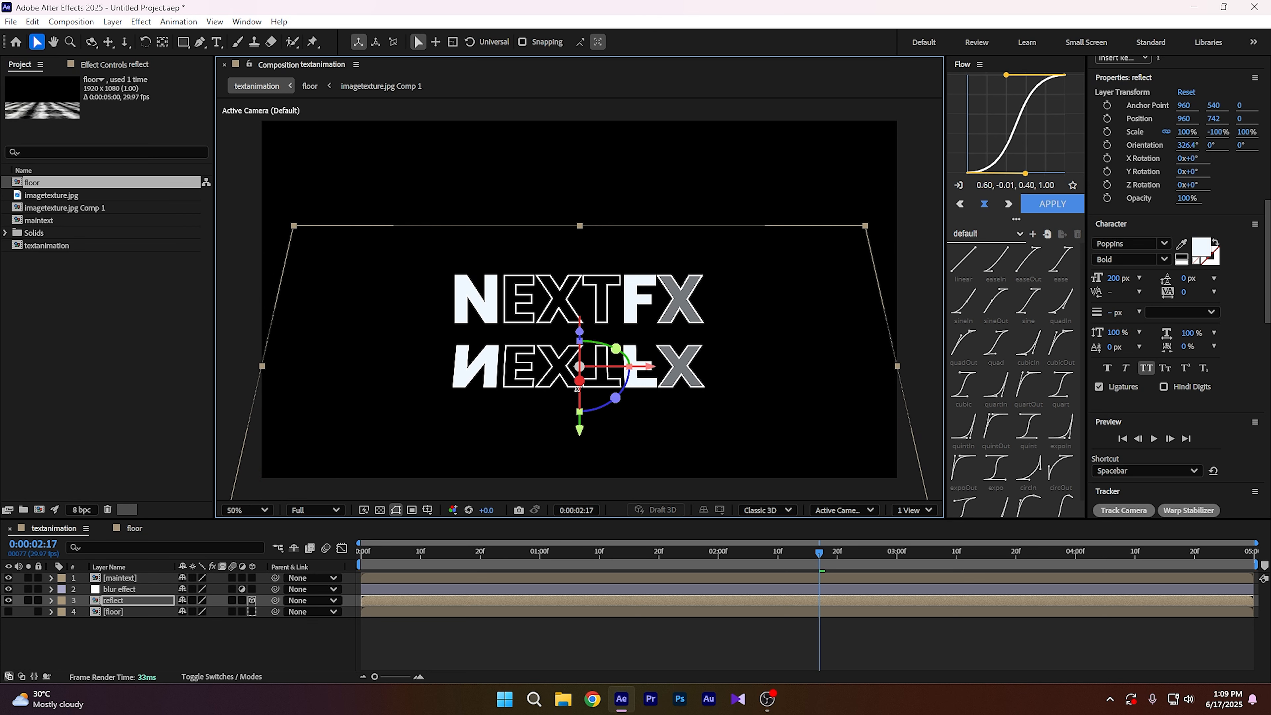
left_click_drag(581, 437, 581, 440)
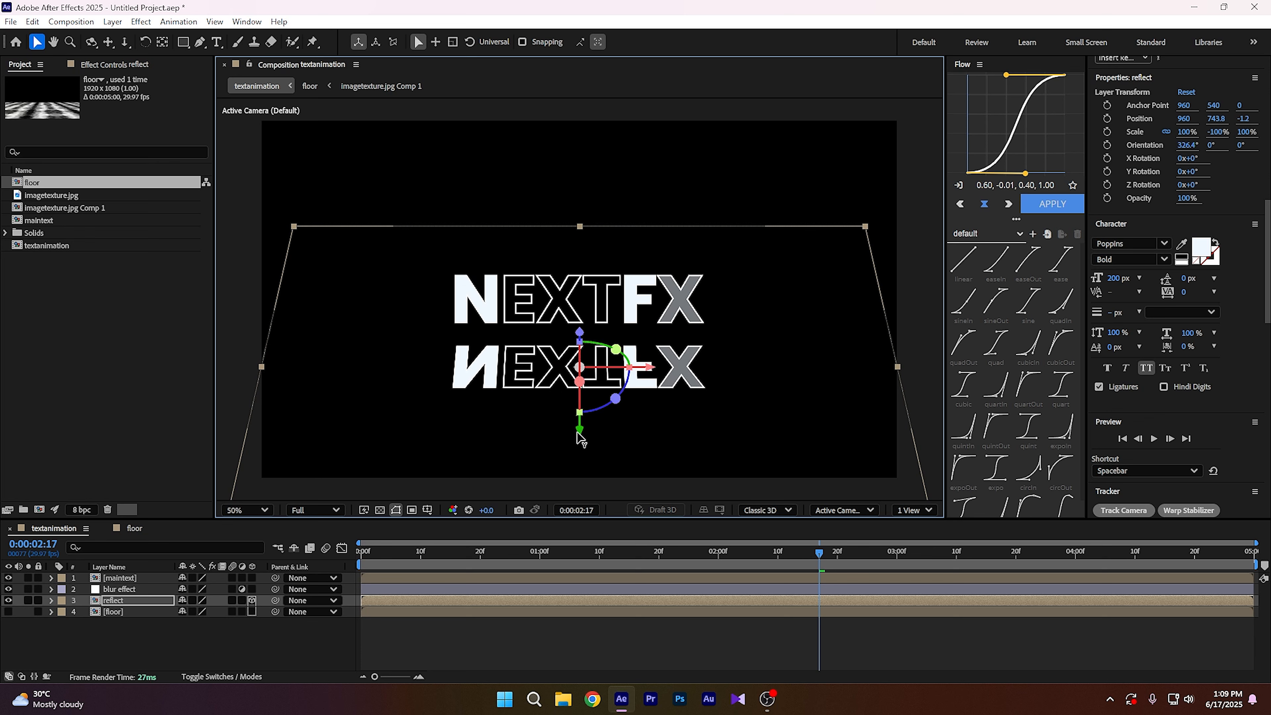
left_click(123, 637)
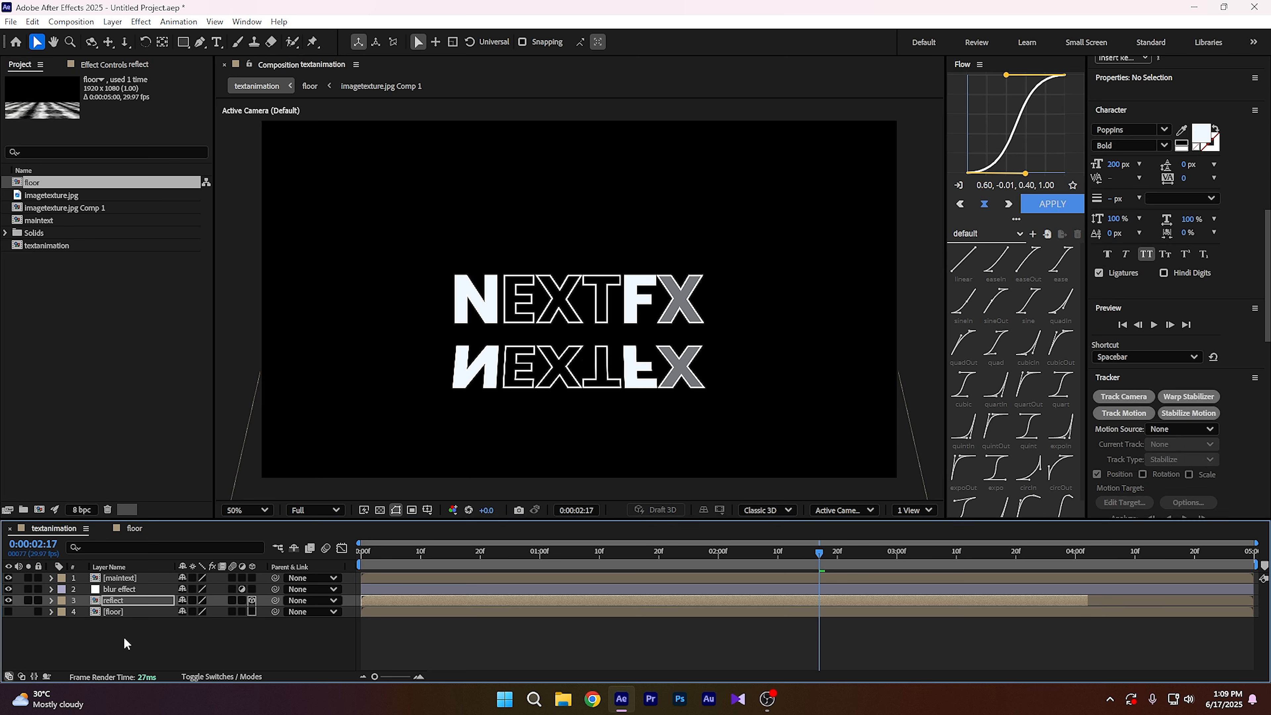
- Apply Compound Blur to the blur effect layer, using the floor layer as the blur layer with Invert Blur enabled
left_click(134, 589)
key("ctrl+space")
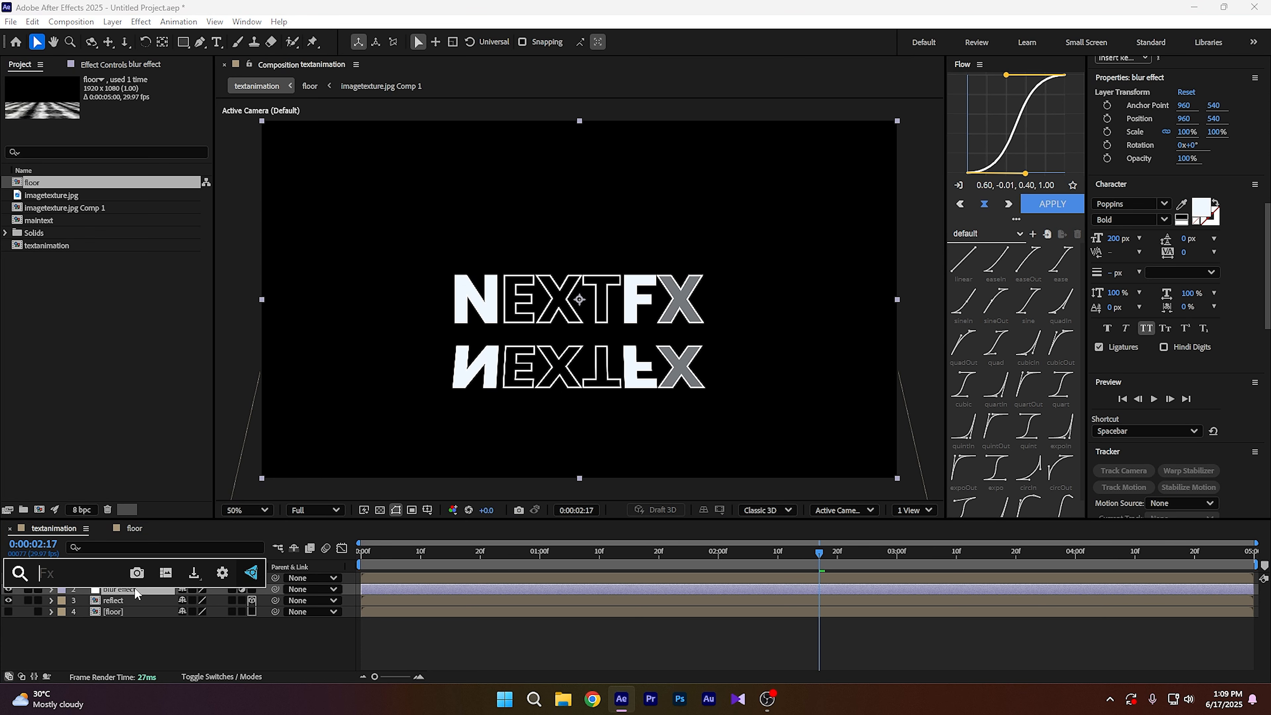
type("compo")
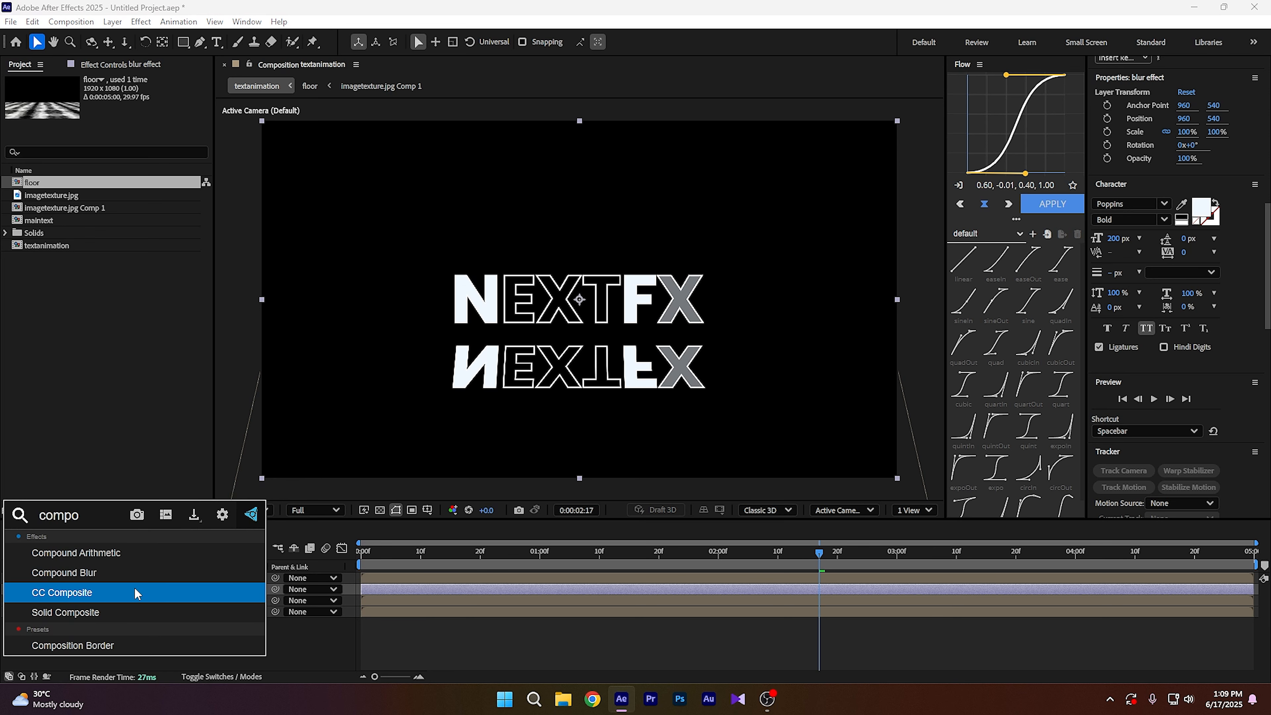
left_click(86, 573)
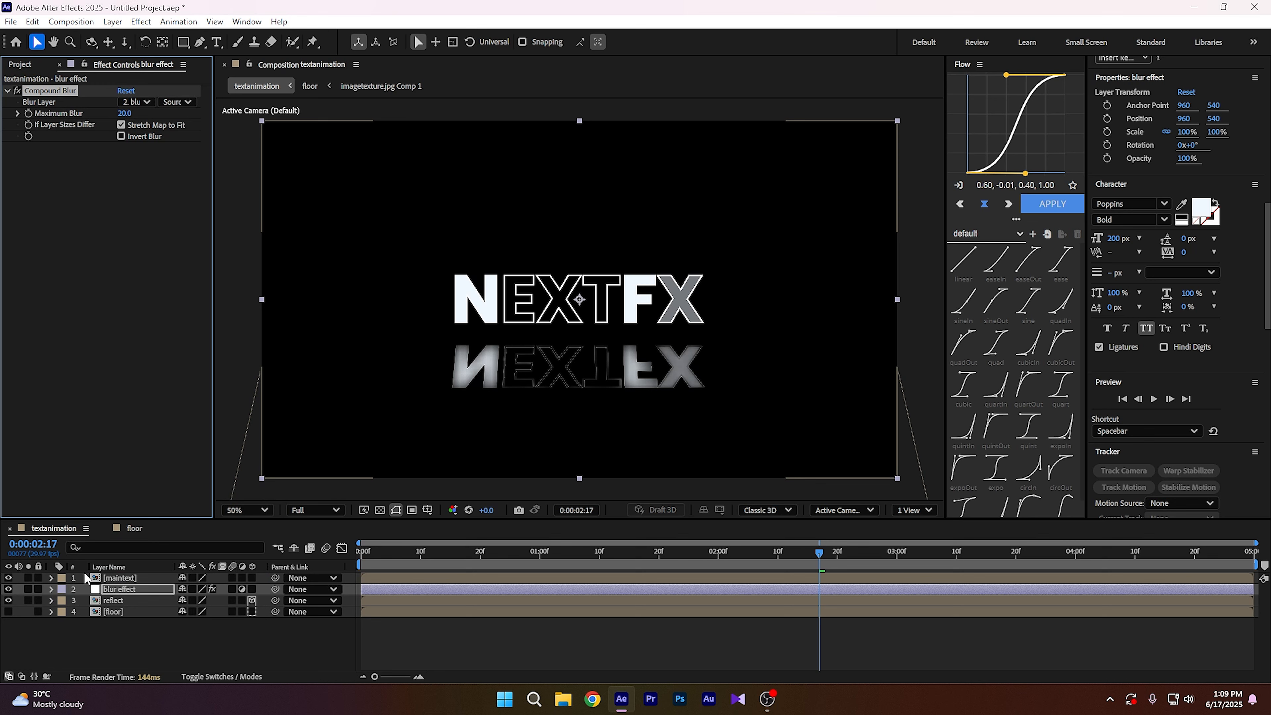
left_click(135, 102)
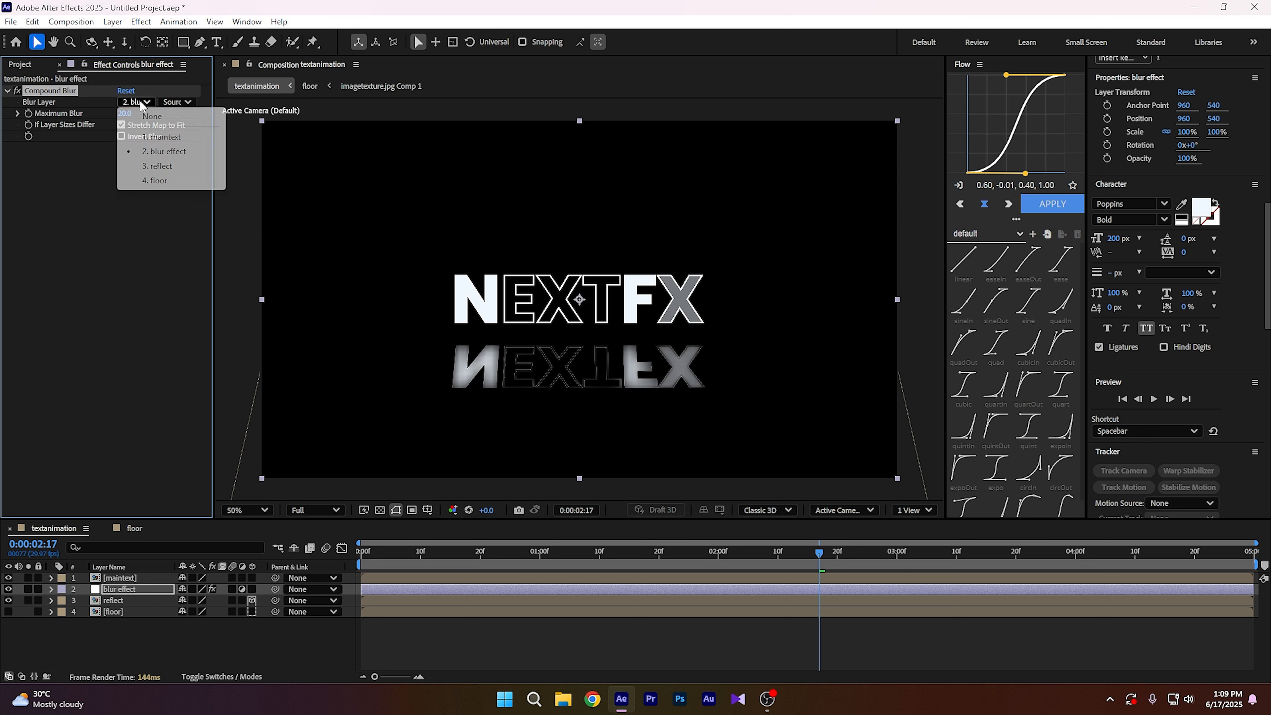
left_click(153, 181)
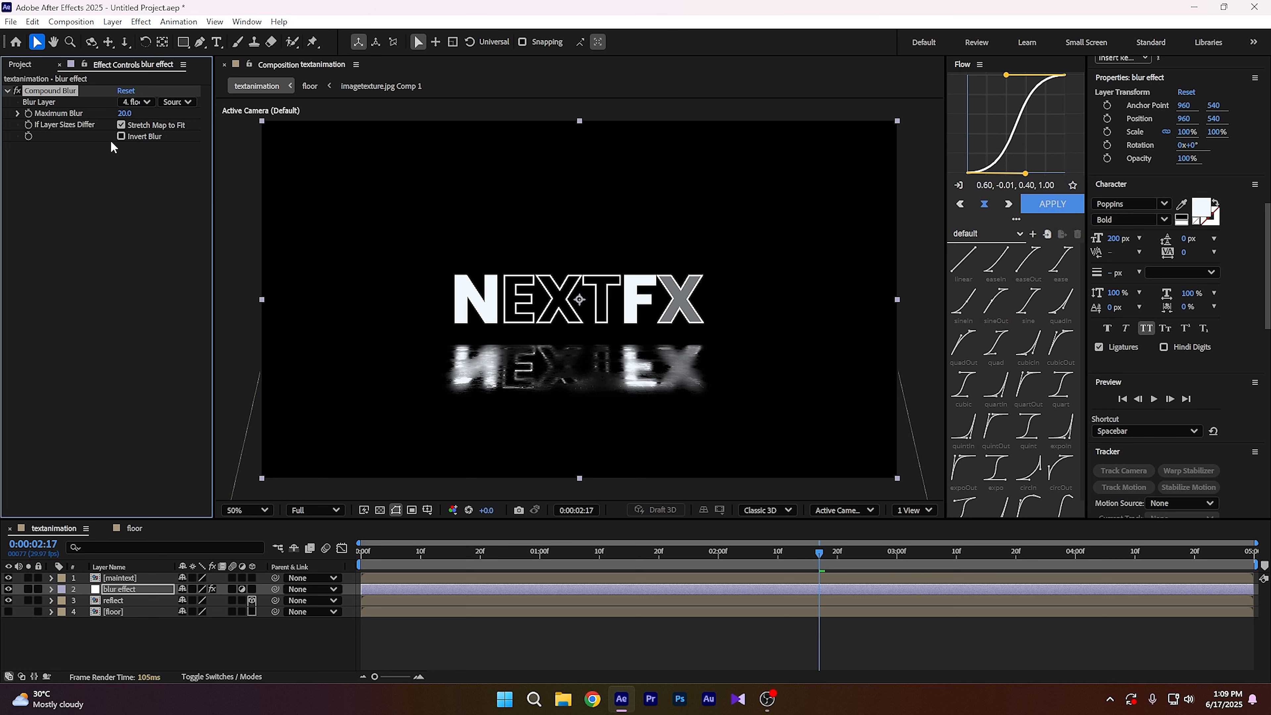
left_click(121, 136)
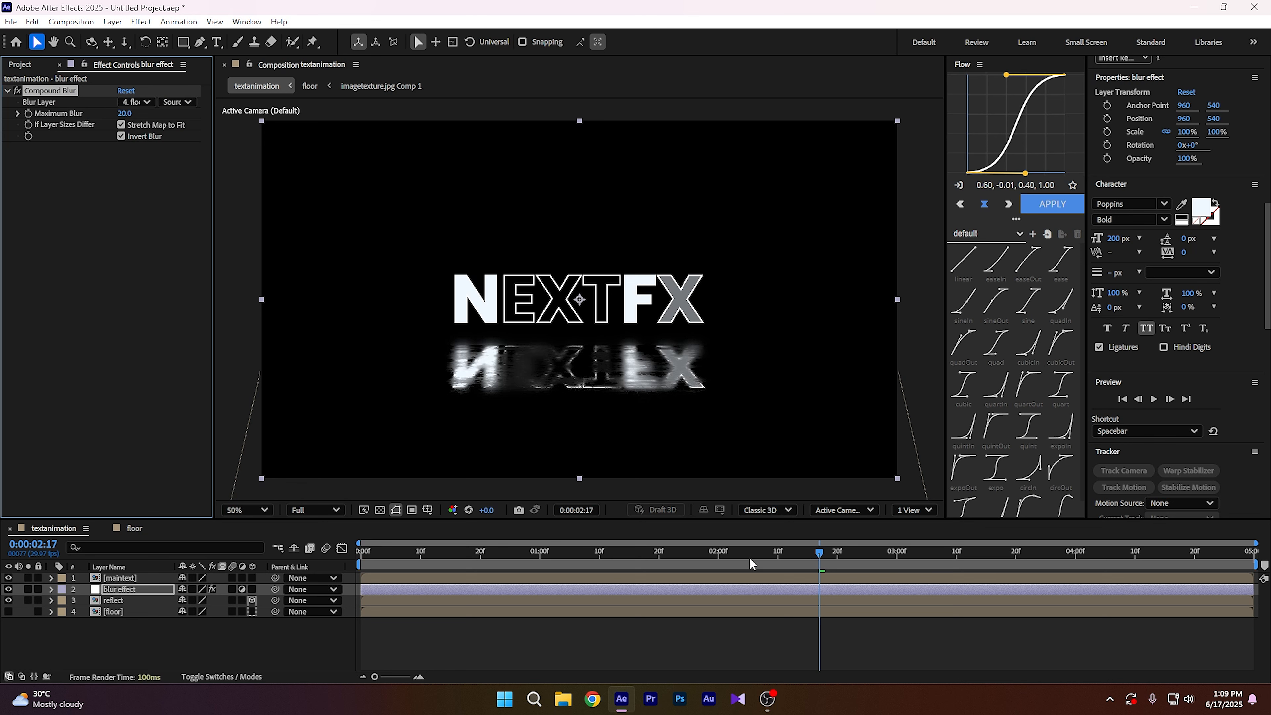
- Fine-tune the reflect layer to a Y position of about 755 and an X orientation of about 323°
left_click(143, 601)
left_click_drag(580, 431, 581, 435)
left_click_drag(580, 383, 580, 381)
left_click_drag(583, 426, 584, 430)
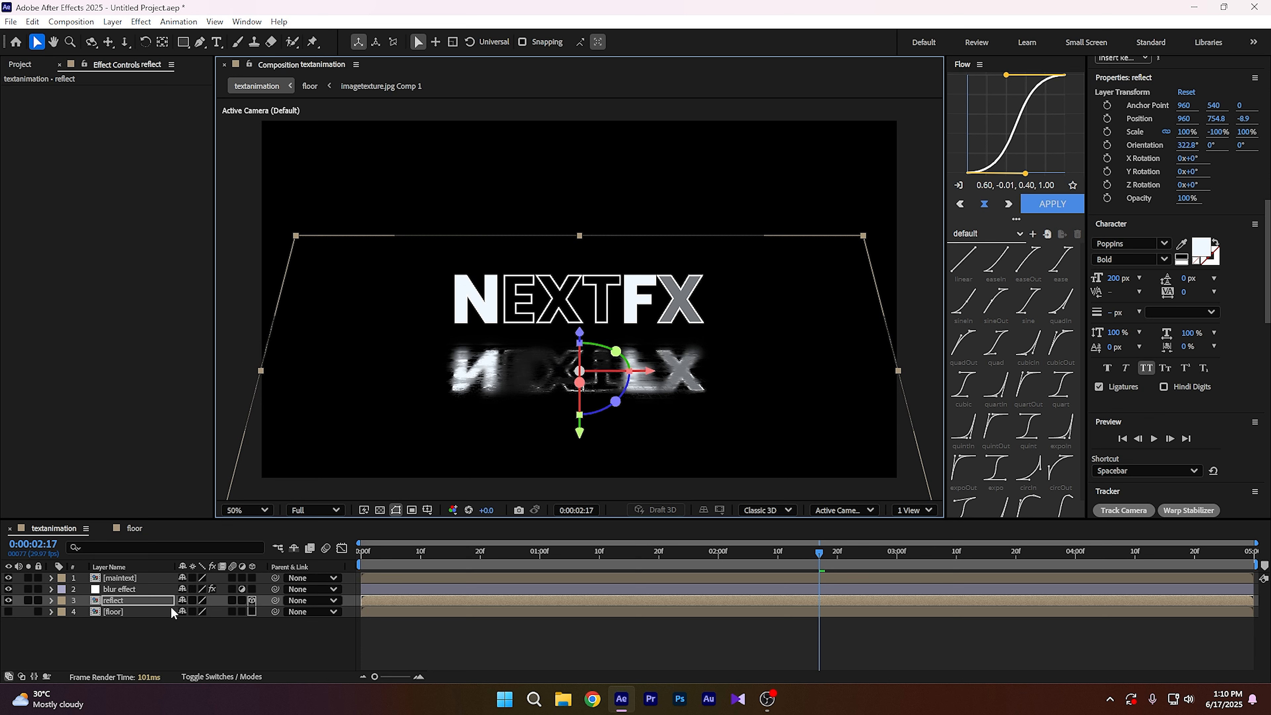
- Scale the reflect layer up to 107%, keeping its vertical flip
left_click(131, 602)
key("s")
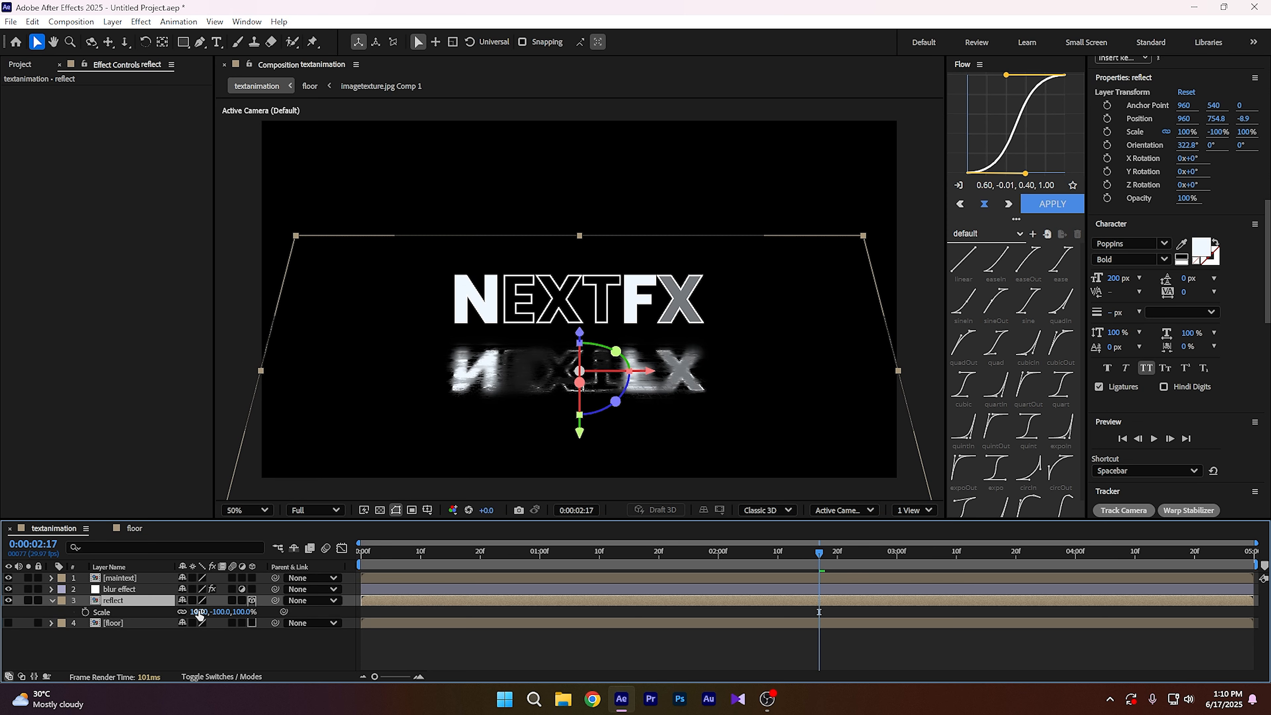
left_click_drag(200, 612, 204, 611)
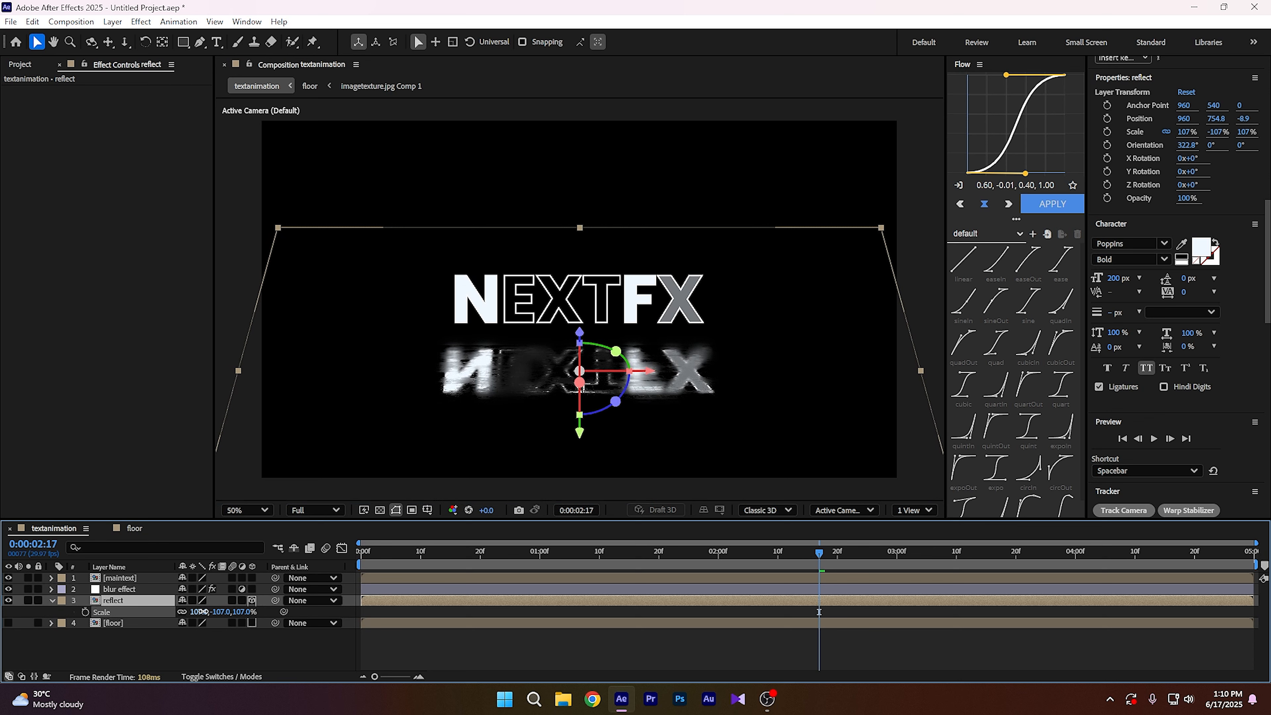
left_click_drag(203, 612, 202, 613)
left_click(190, 654)
- Preview the text and its blurred reflection from the first frame
left_click_drag(371, 551, 349, 548)
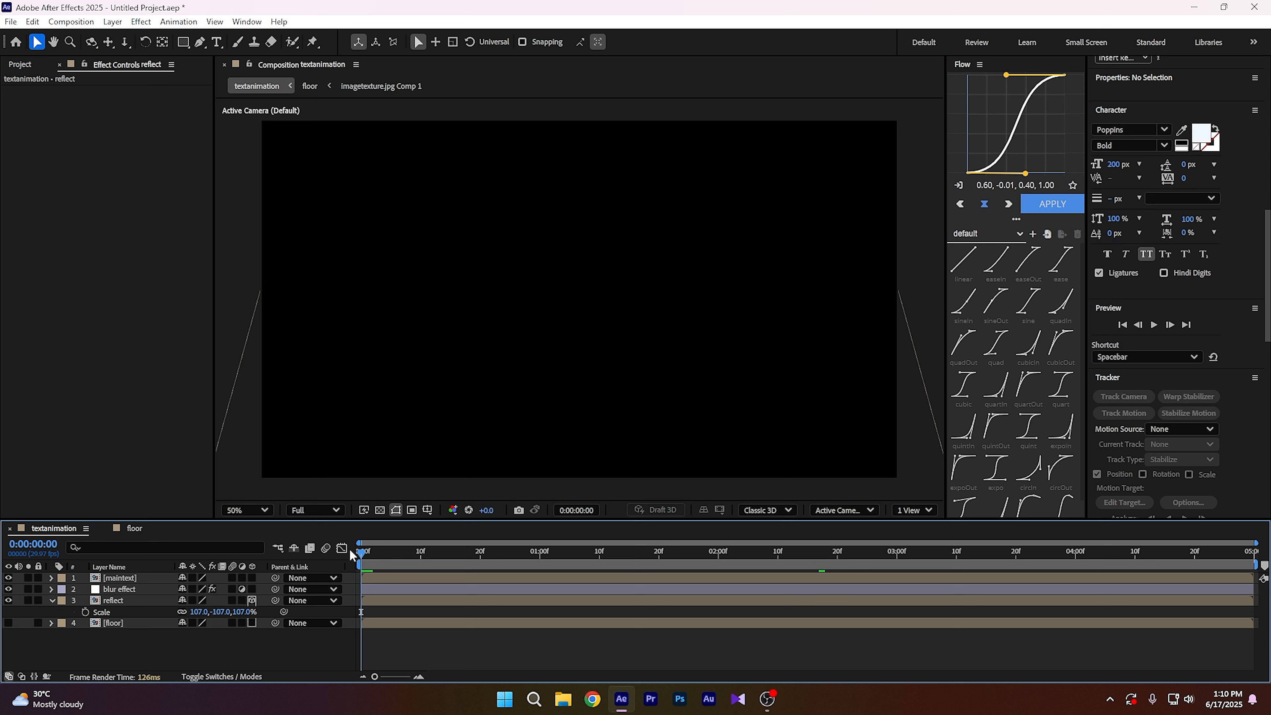
key("space")
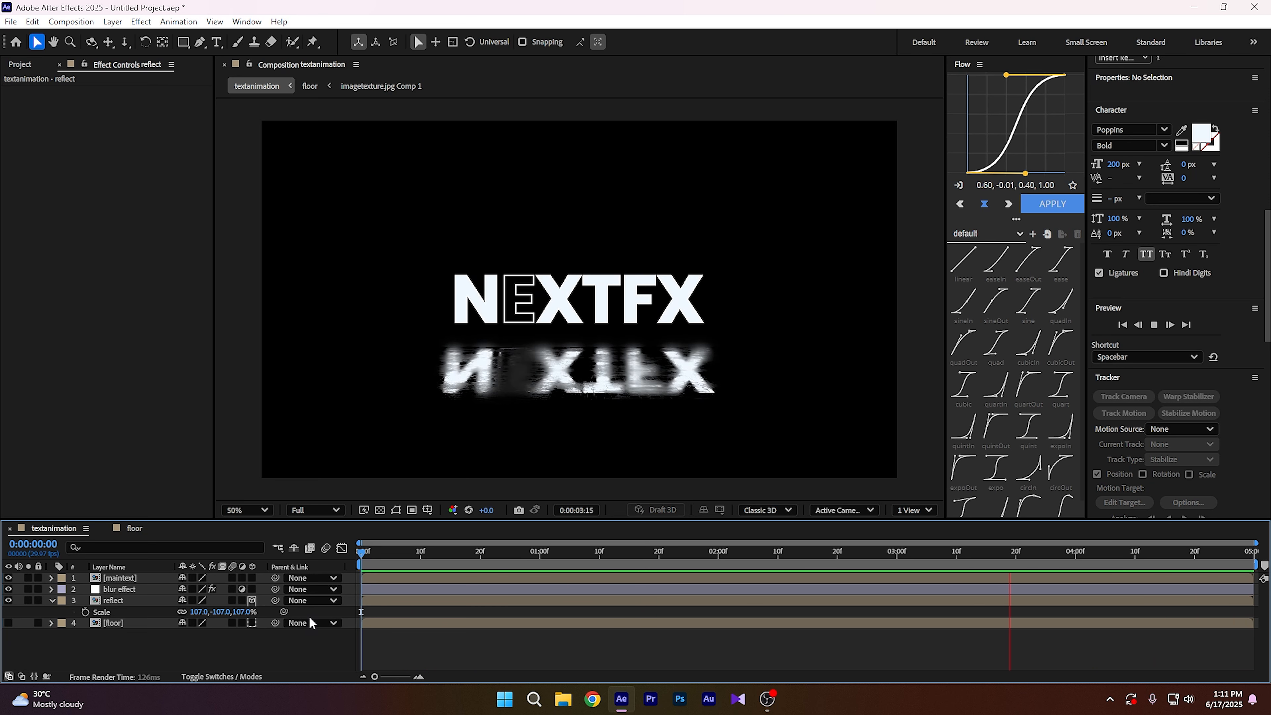
key("space")
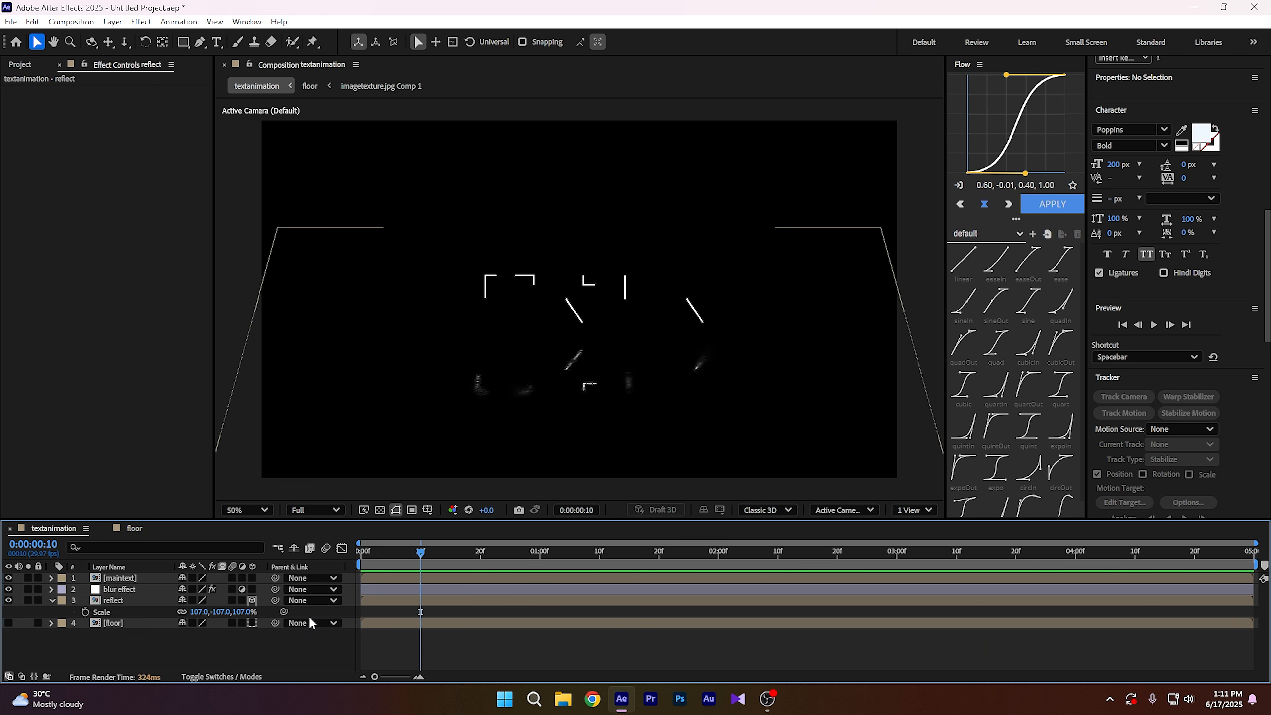
- Lower the reflect layer's opacity to 75%, judging it on the partly filled text at 0:00:02:19
left_click_drag(421, 554, 831, 571)
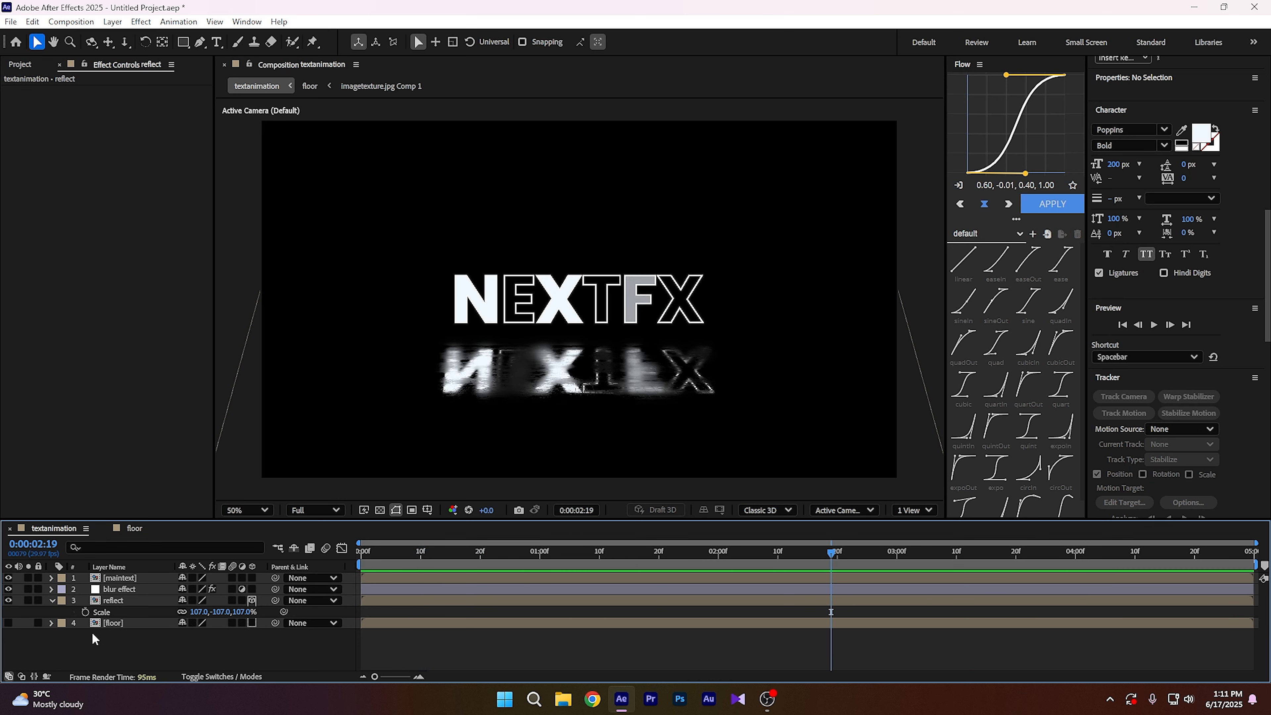
left_click(123, 599)
key("t")
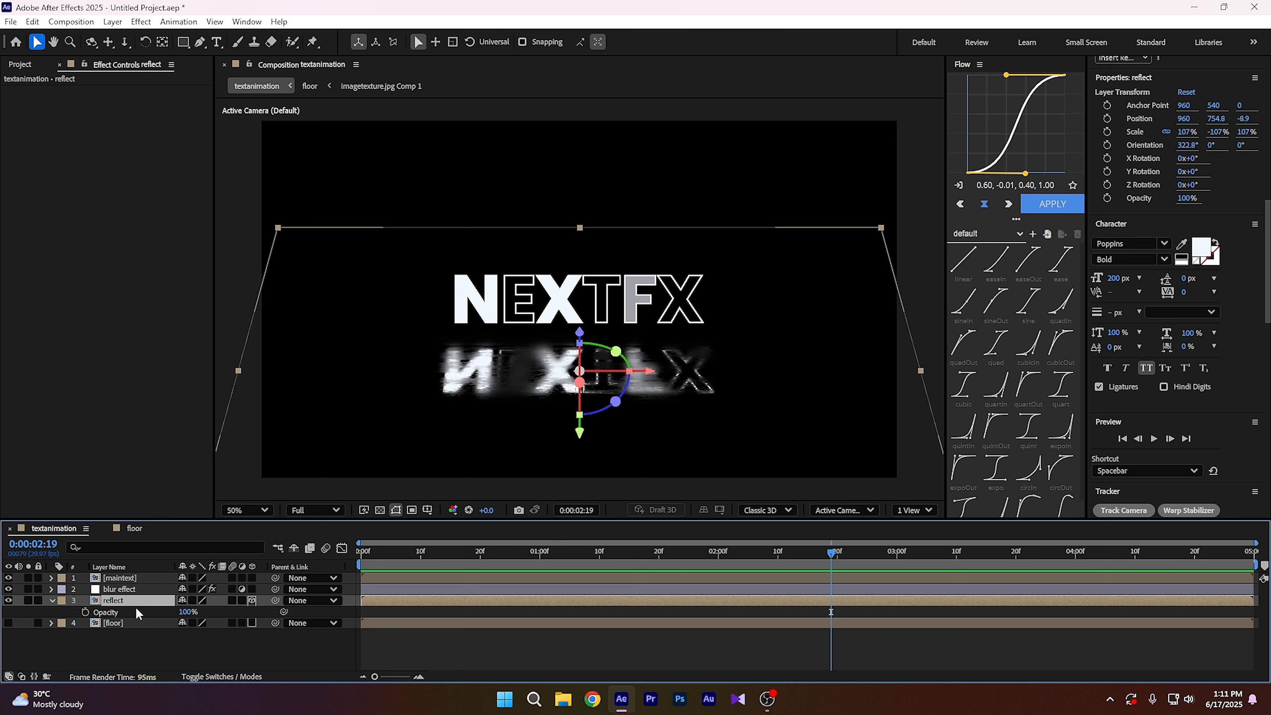
left_click_drag(183, 611, 170, 611)
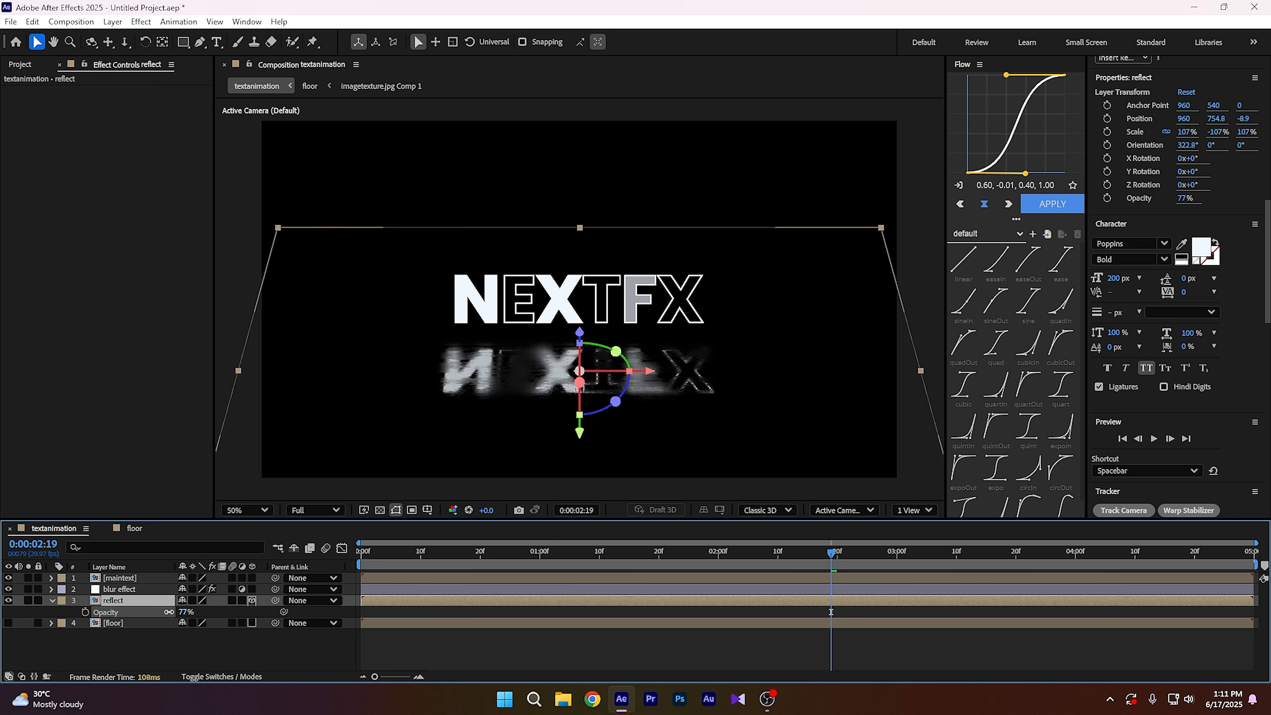
left_click(173, 647)
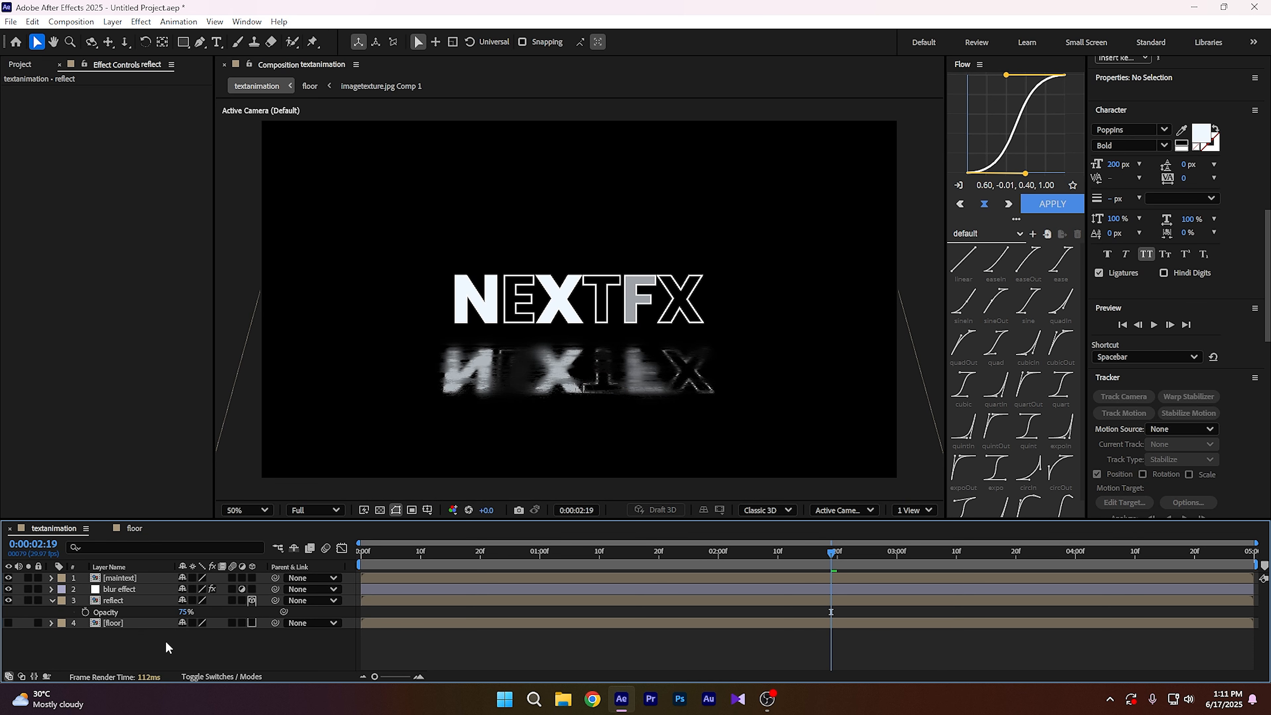
- Set the Maximum Blur of the blur effect layer's Compound Blur to 80
left_click(131, 591)
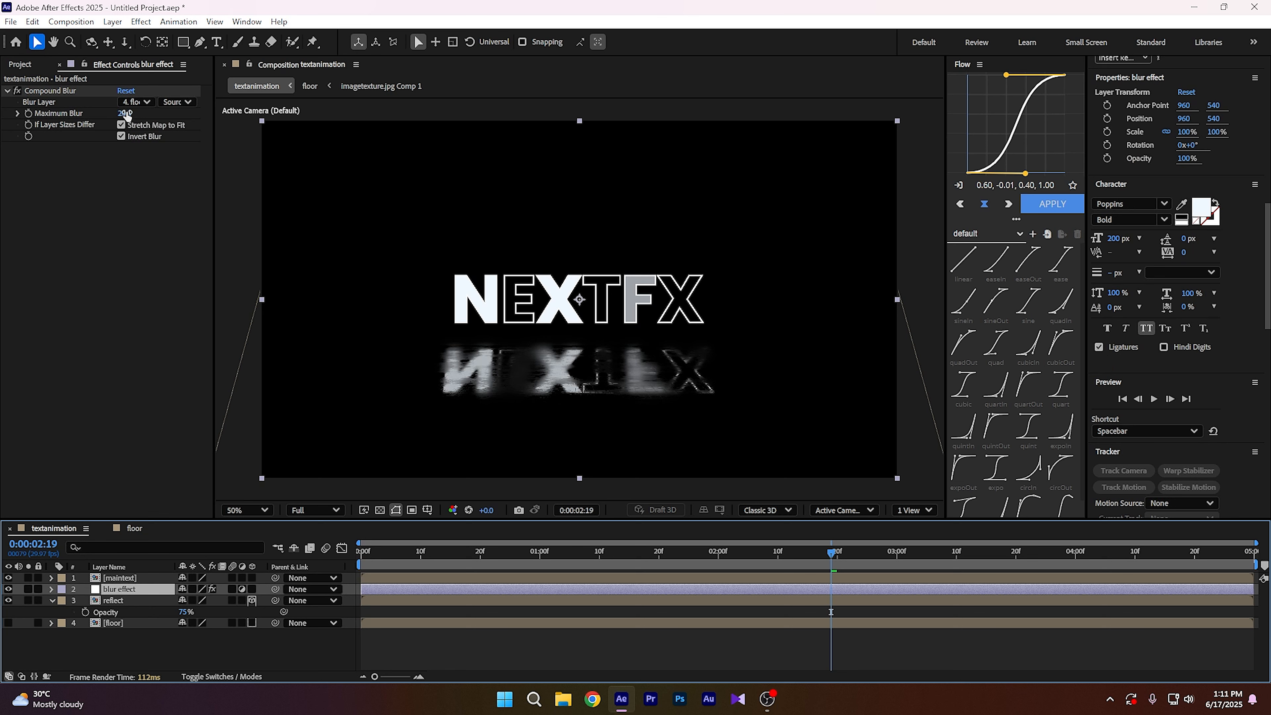
left_click_drag(126, 112, 159, 116)
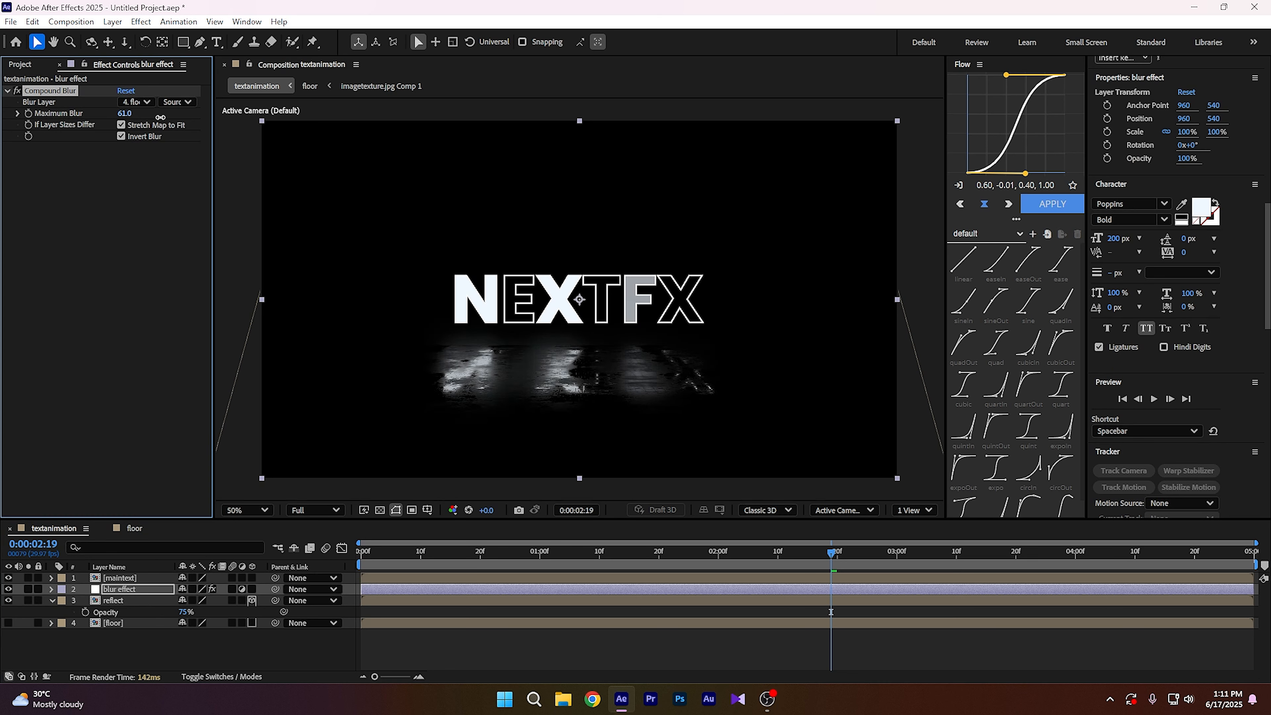
left_click_drag(161, 117, 170, 119)
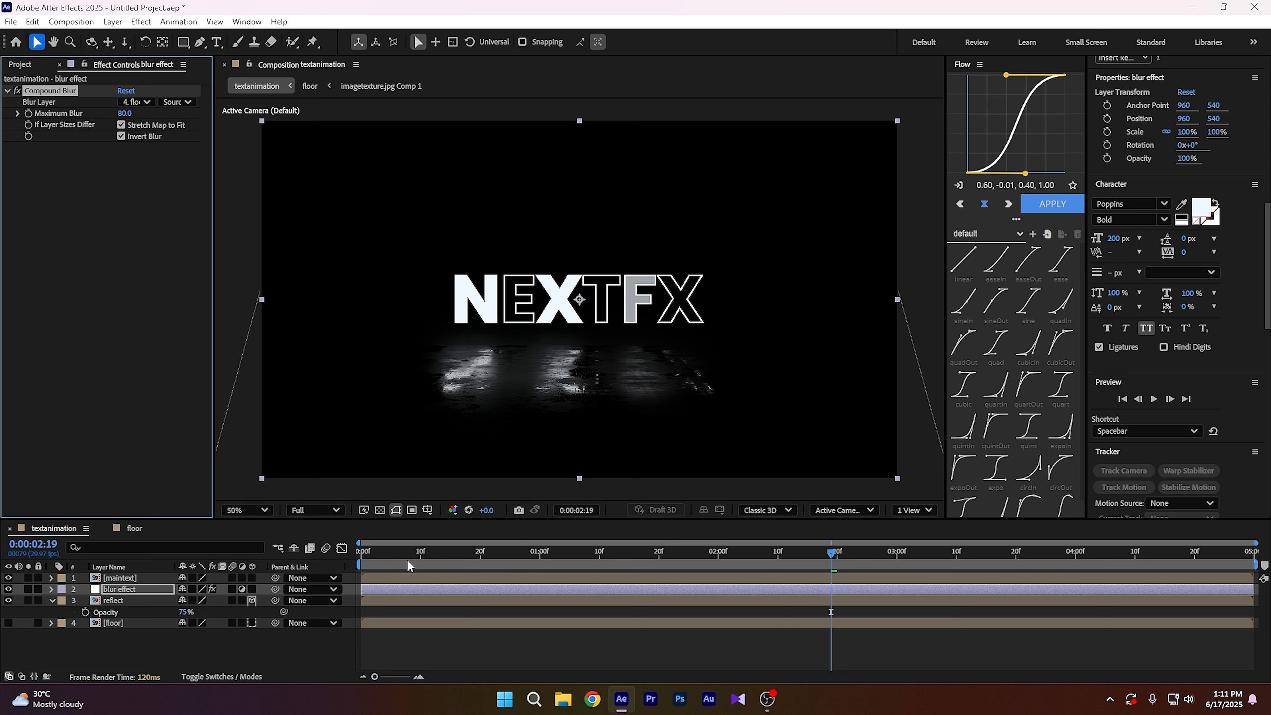
- Play the composition from the start to review the stronger reflection blur, and scrub to the fully filled text at 0:00:04:05
left_click_drag(376, 560, 344, 562)
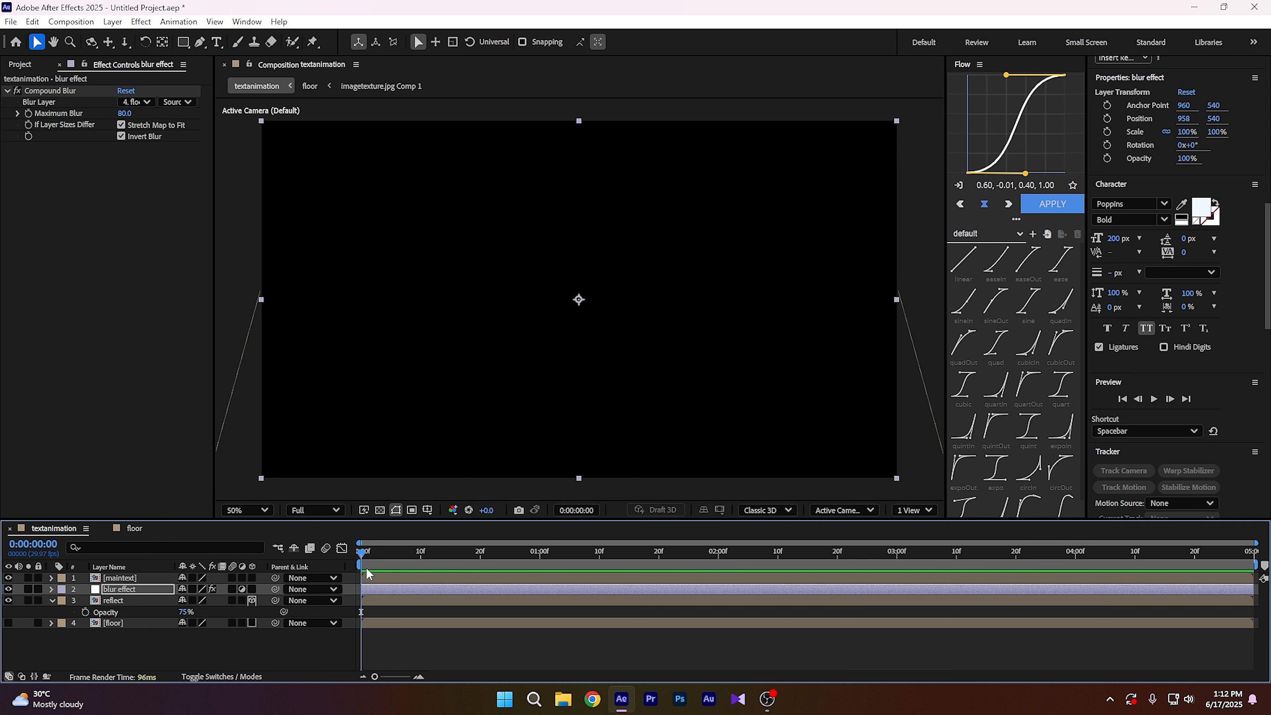
key("space")
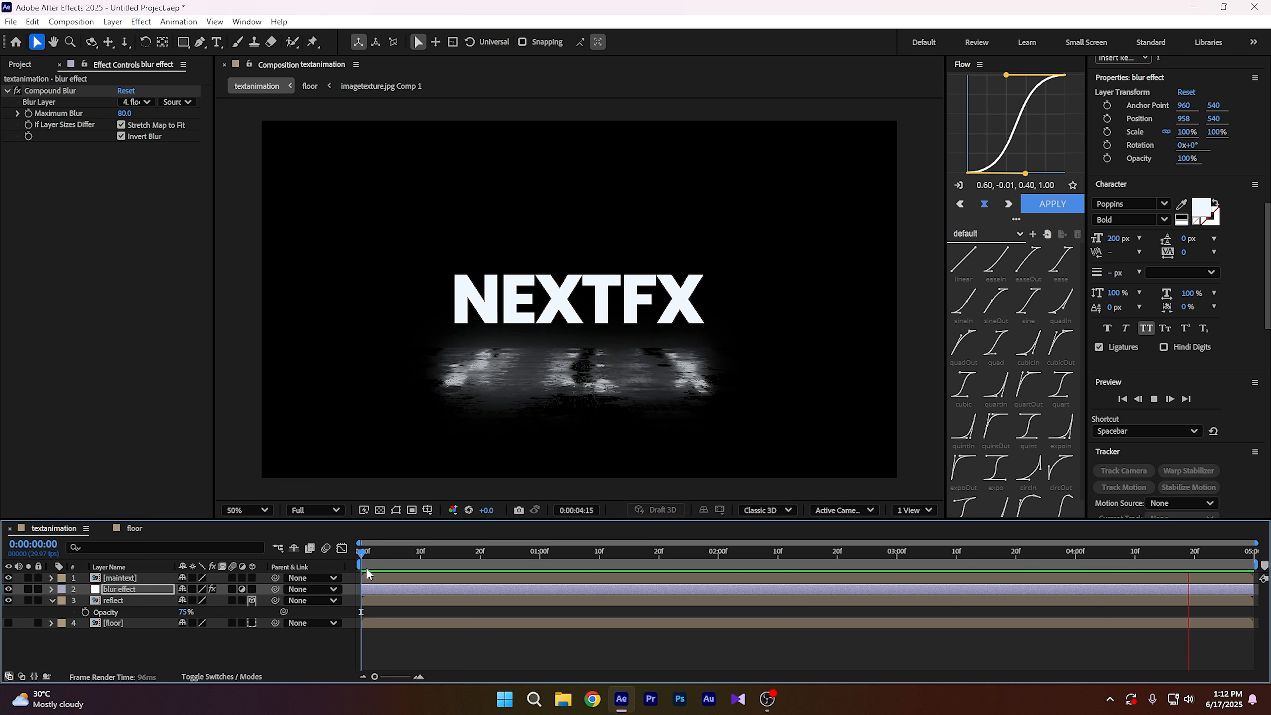
key("space")
left_click_drag(420, 559, 836, 571)
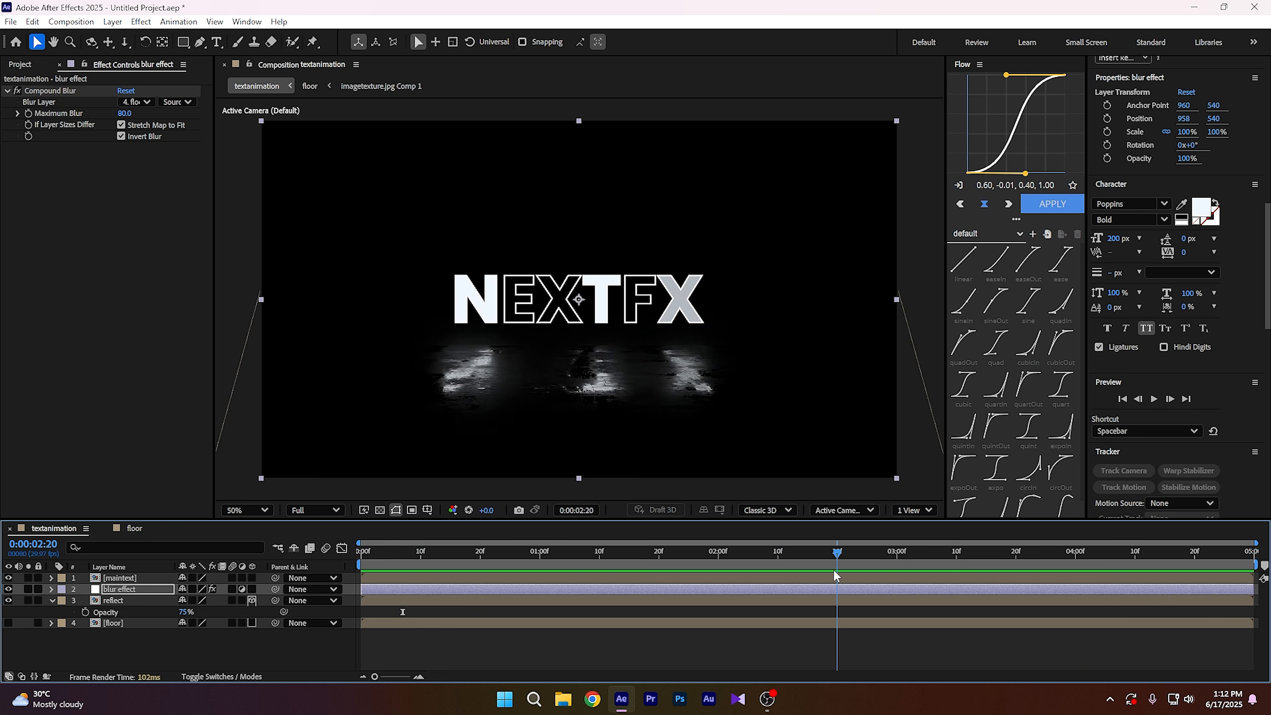
left_click_drag(835, 560, 1101, 569)
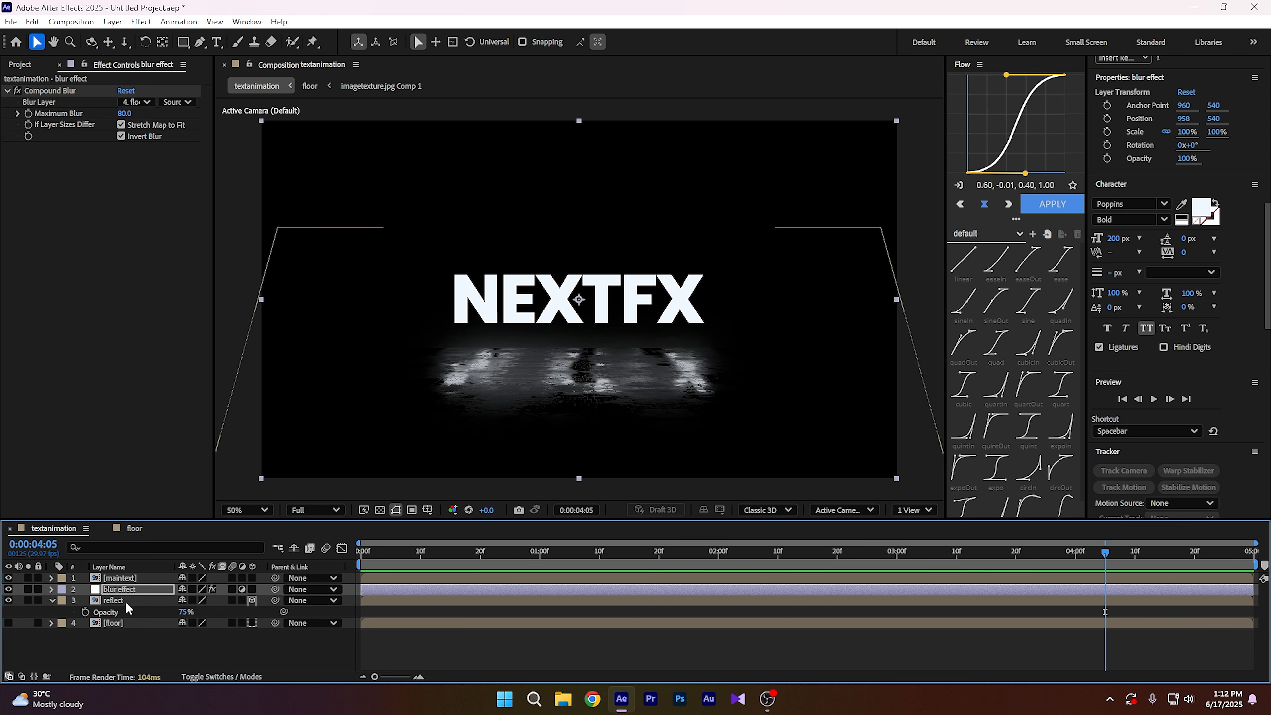
- Apply the Deep Glow effect to the maintext layer
left_click(133, 579)
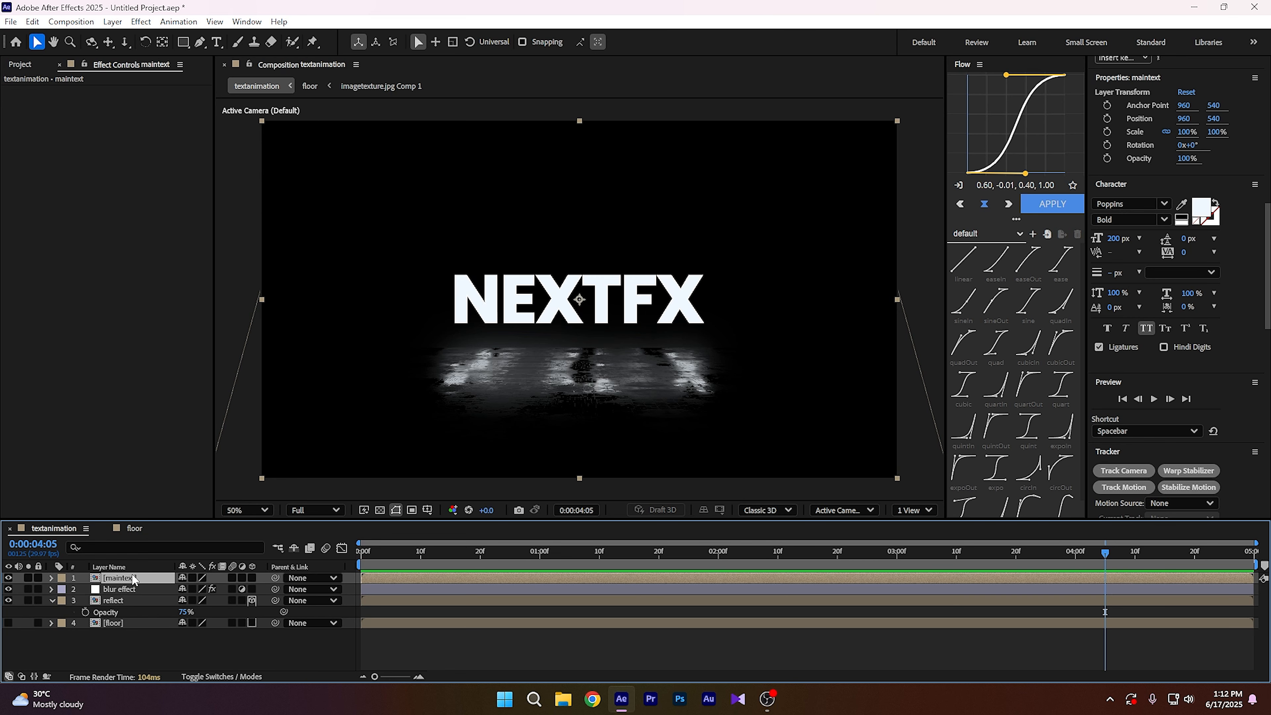
left_click(100, 546)
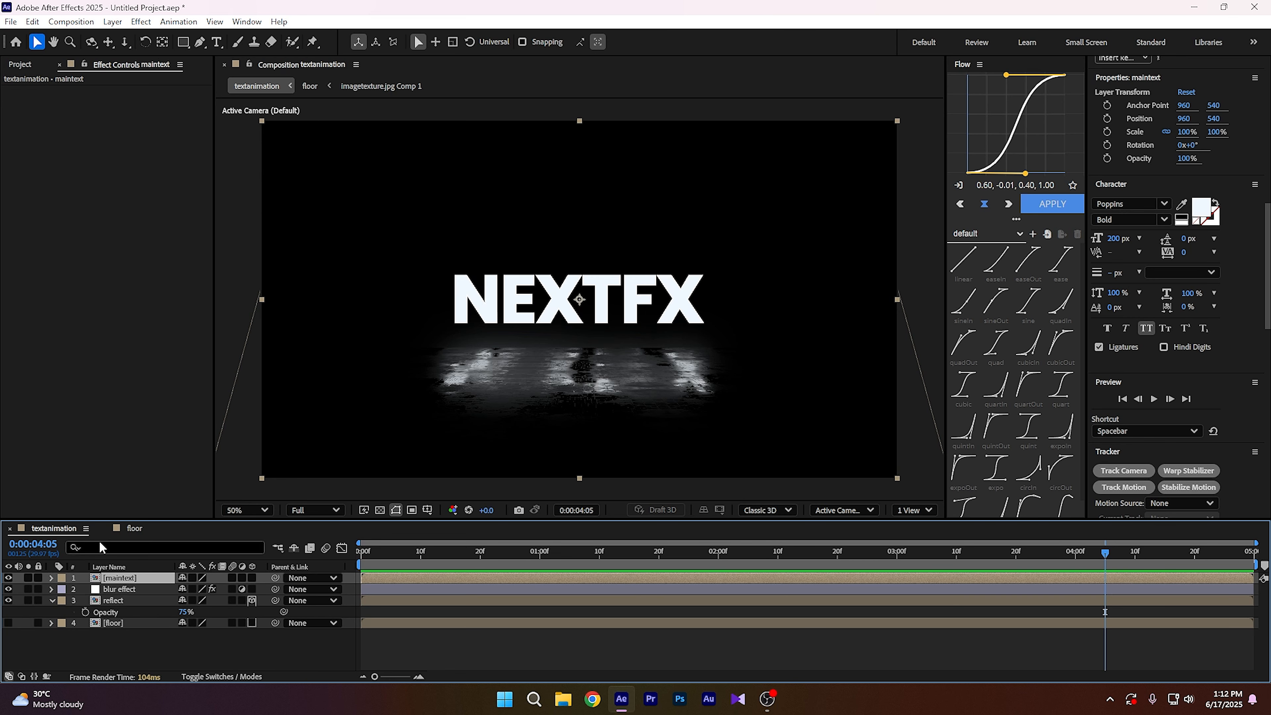
key("ctrl+space")
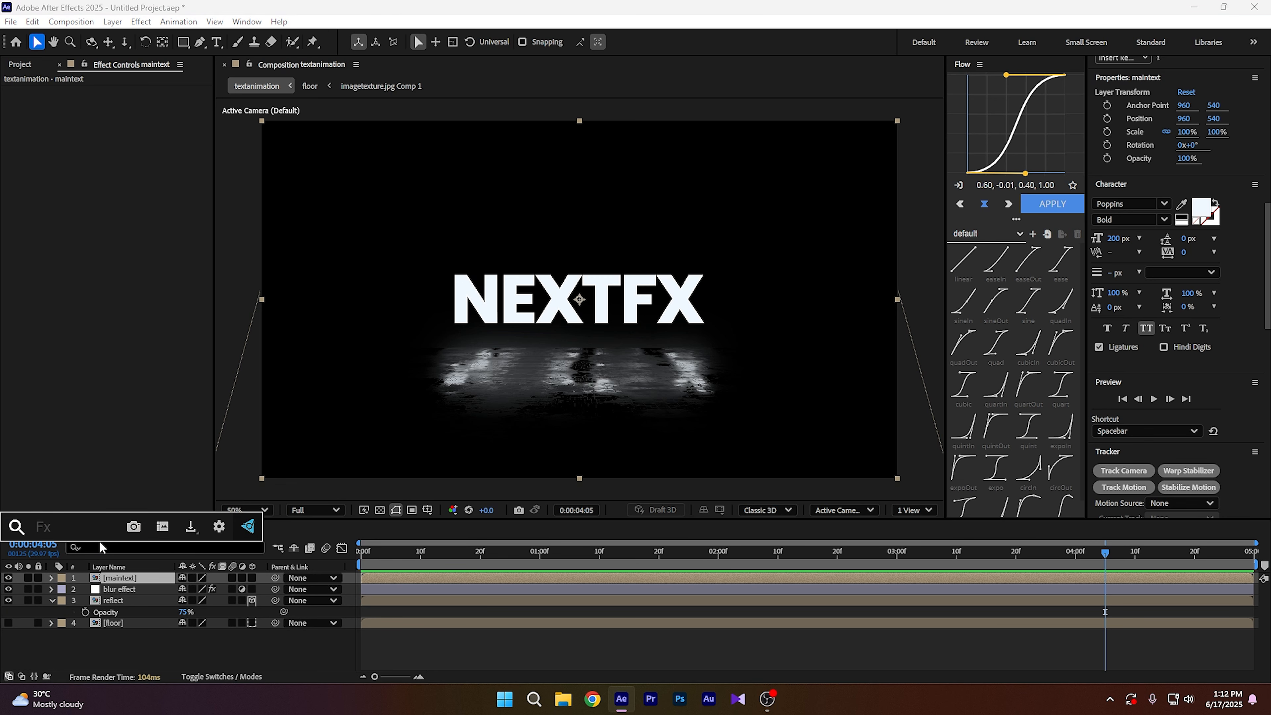
type("deep")
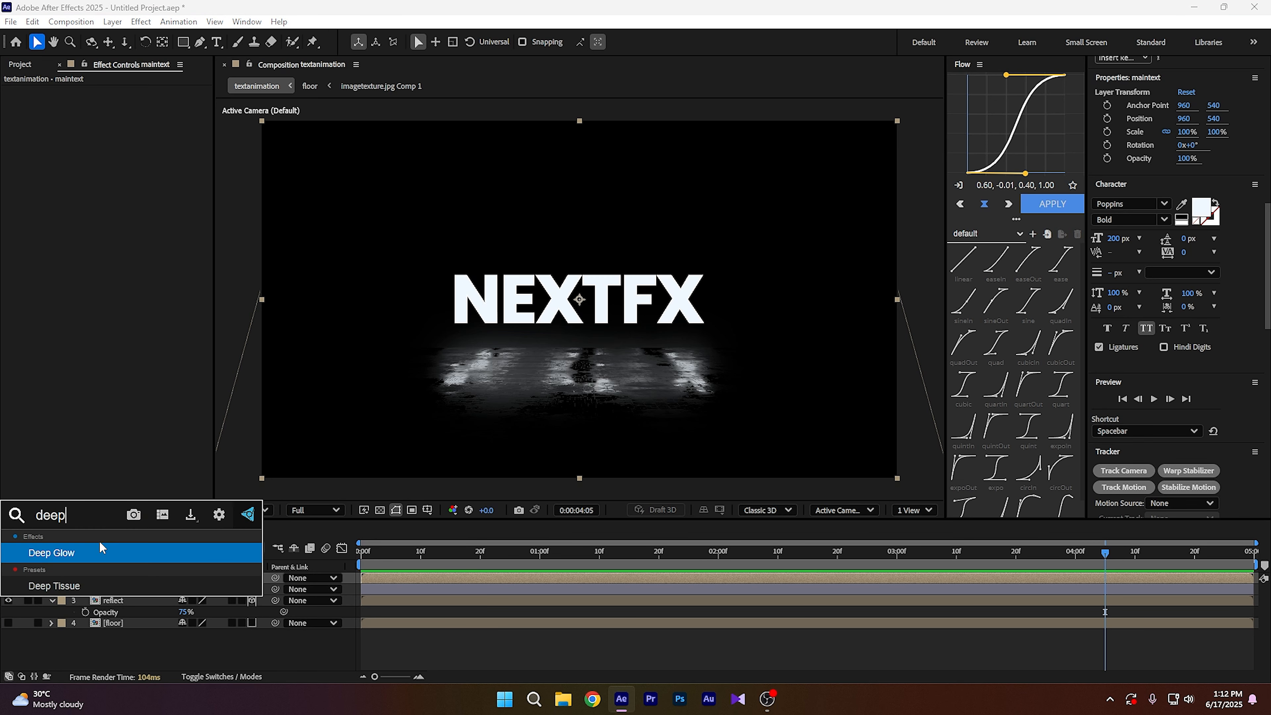
left_click(100, 542)
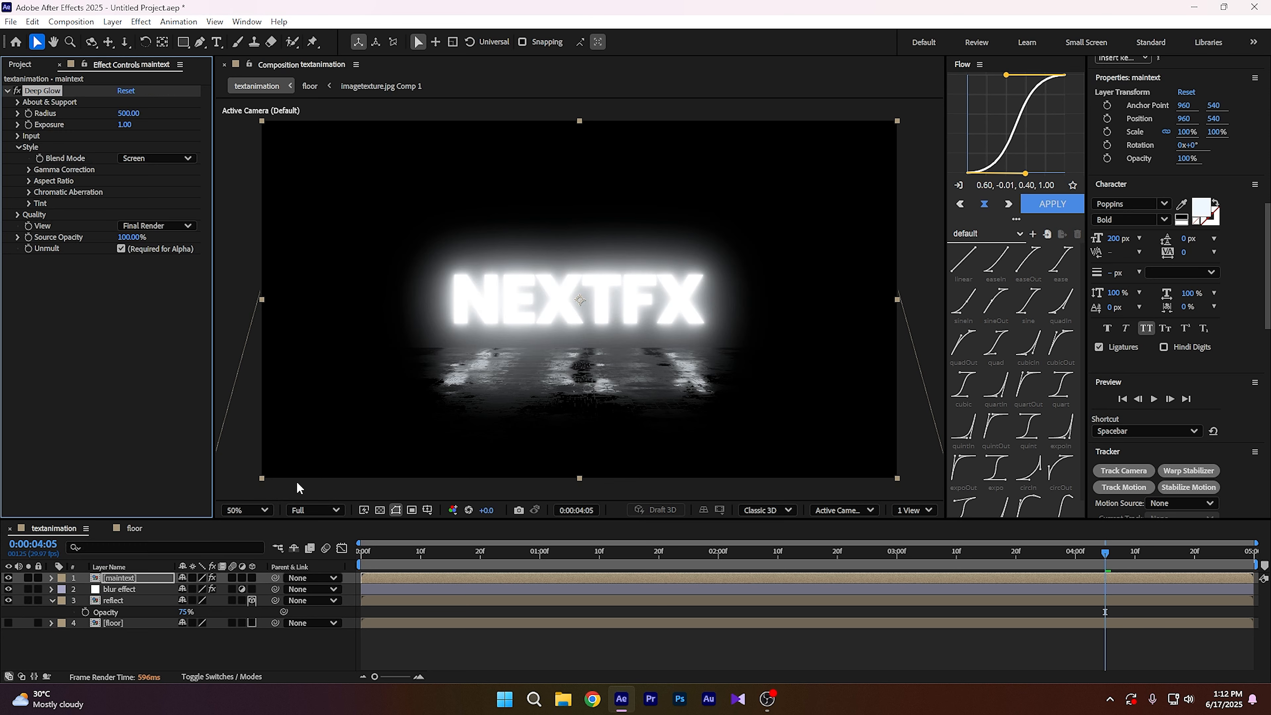
- Set the maintext layer's Deep Glow radius to 100 and its exposure to 0.40
left_click(124, 113)
type("100")
left_click(118, 299)
left_click(124, 125)
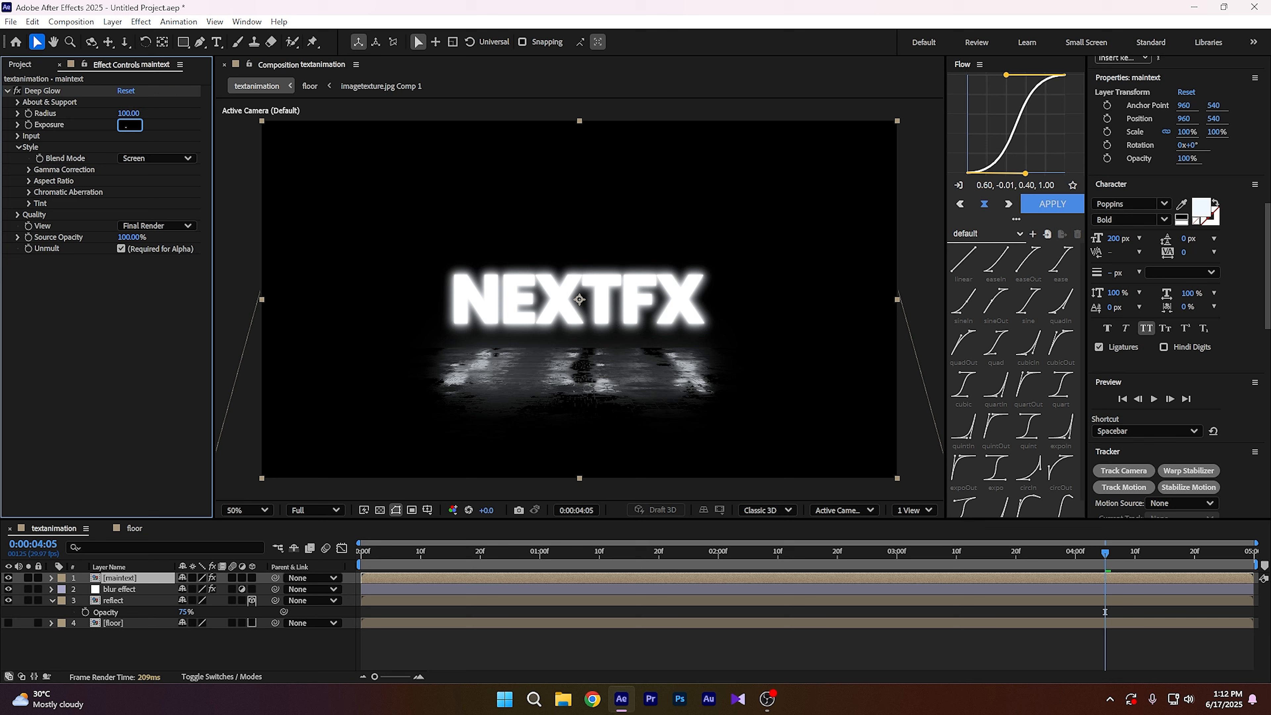
left_click(135, 263)
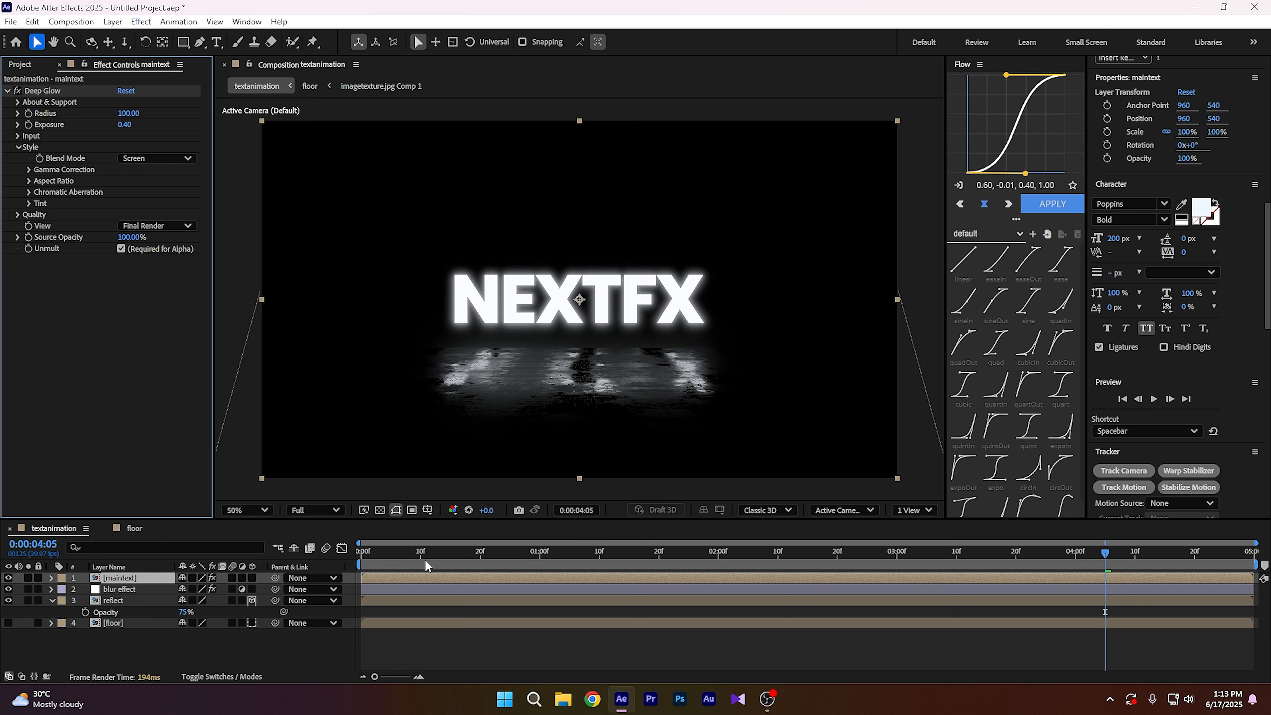
- Play the composition from the first frame to review the softened text glow, then clear the layer selection
left_click_drag(377, 553, 333, 550)
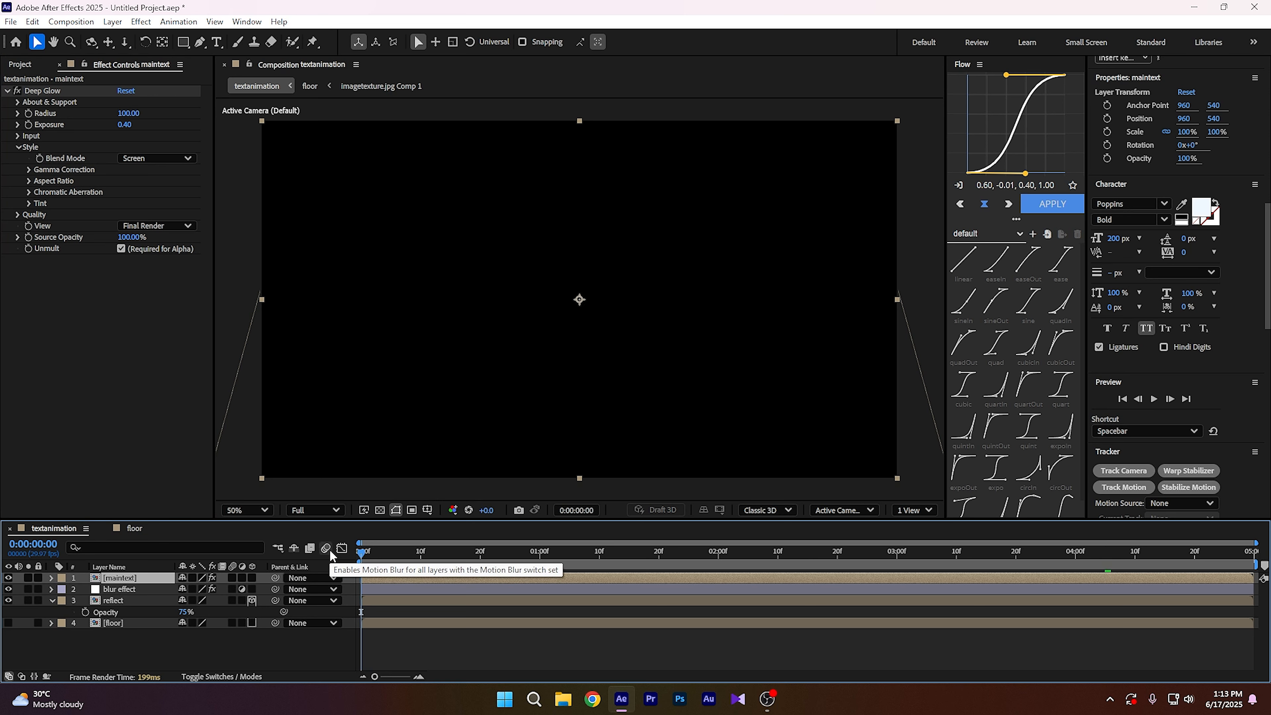
key("space")
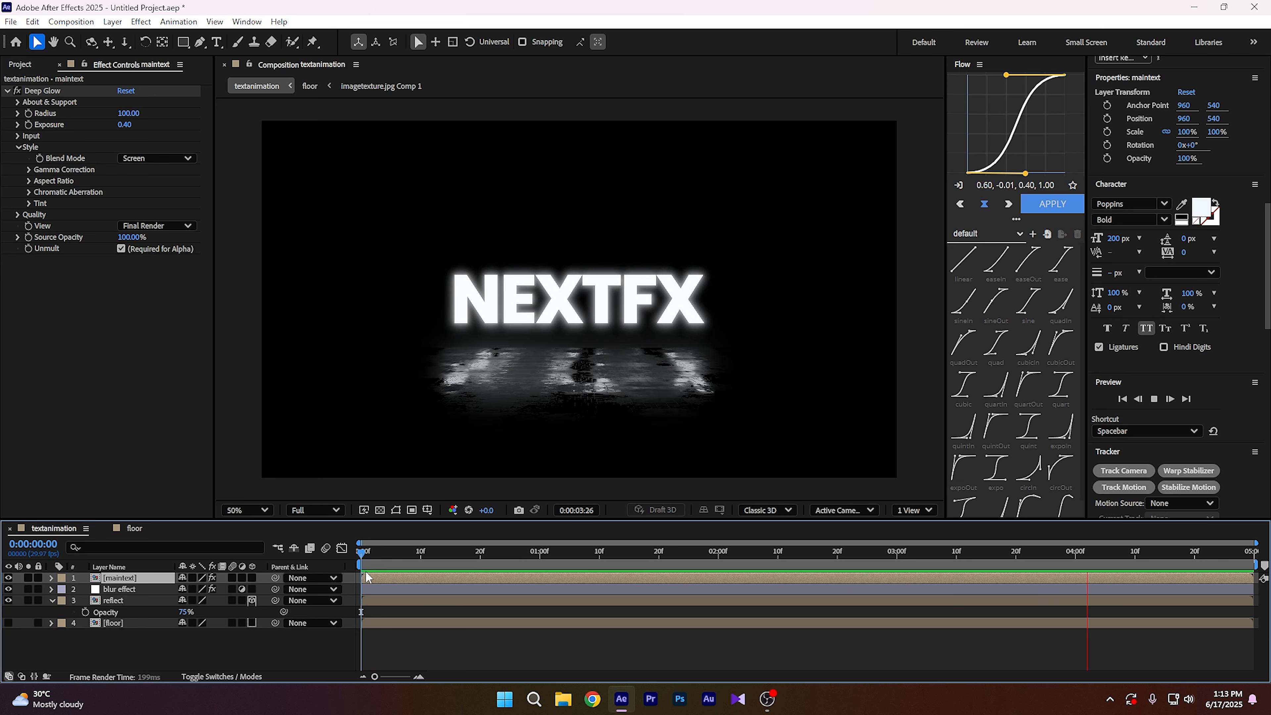
key("space")
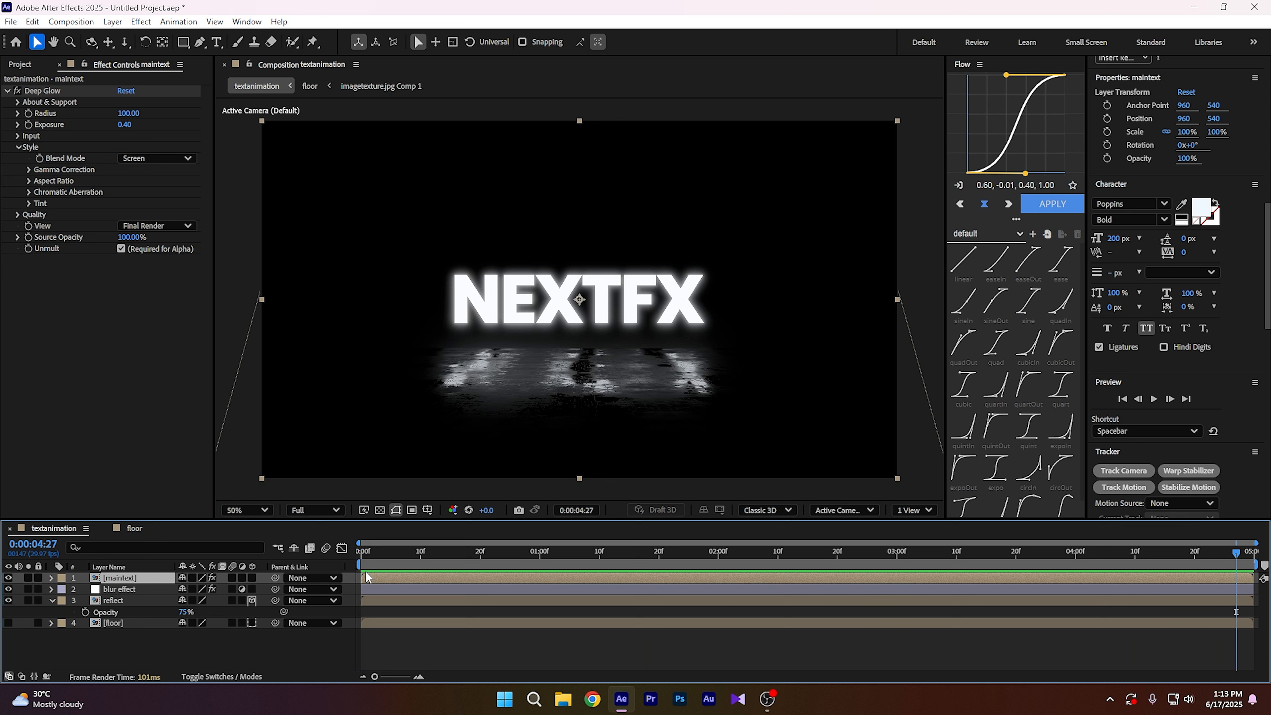
left_click(617, 664)
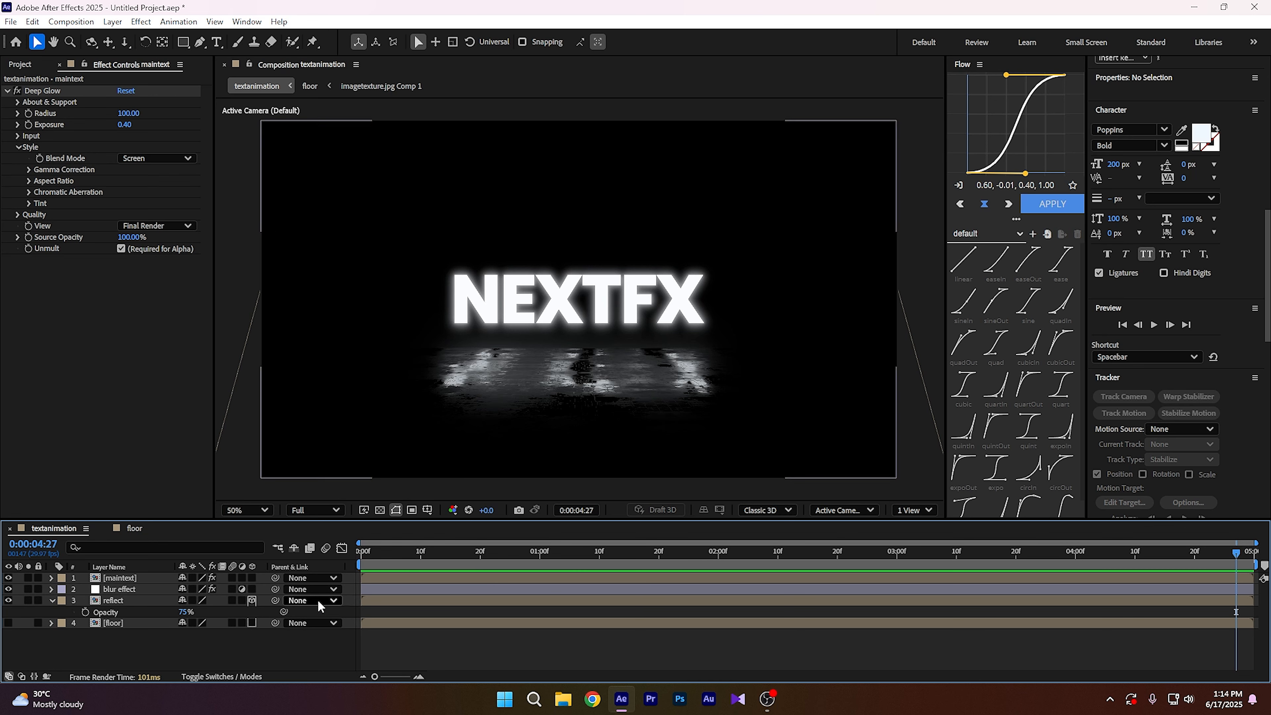
- Lower the reflect layer's opacity to 65% and enlarge its scale to 113, -113, 113%
left_click_drag(179, 612, 173, 615)
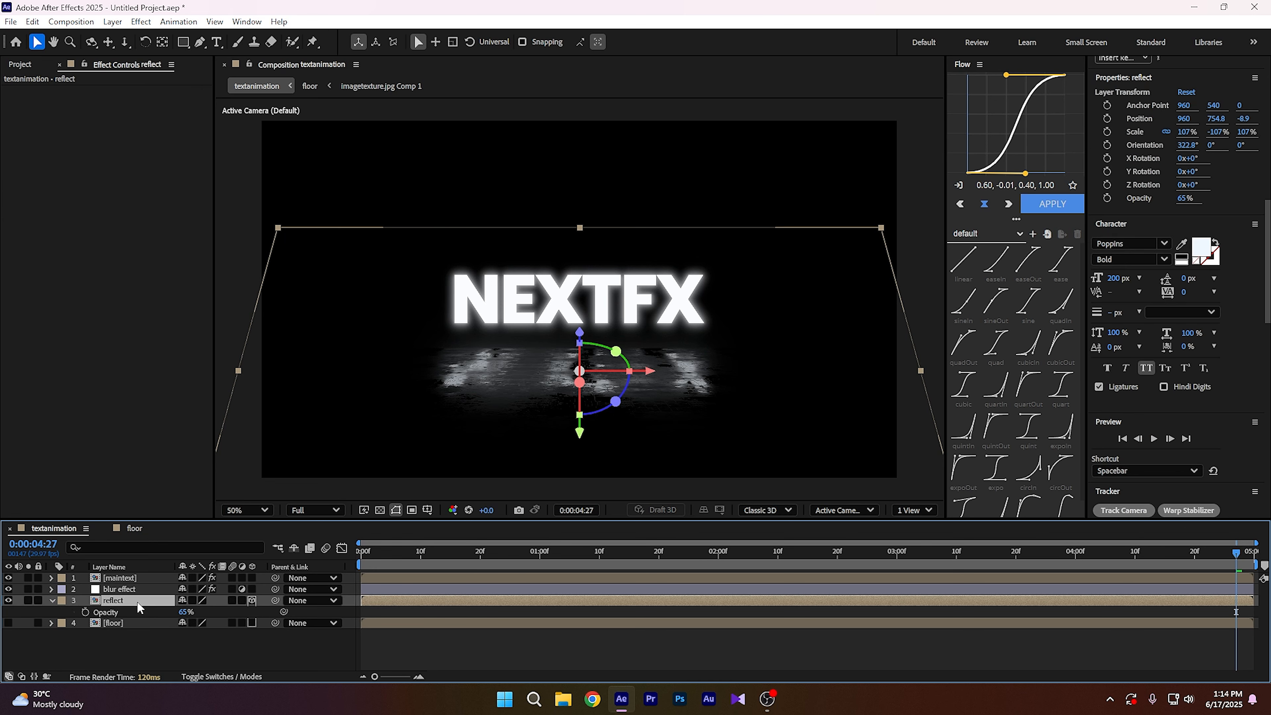
key("s")
left_click_drag(201, 611, 206, 612)
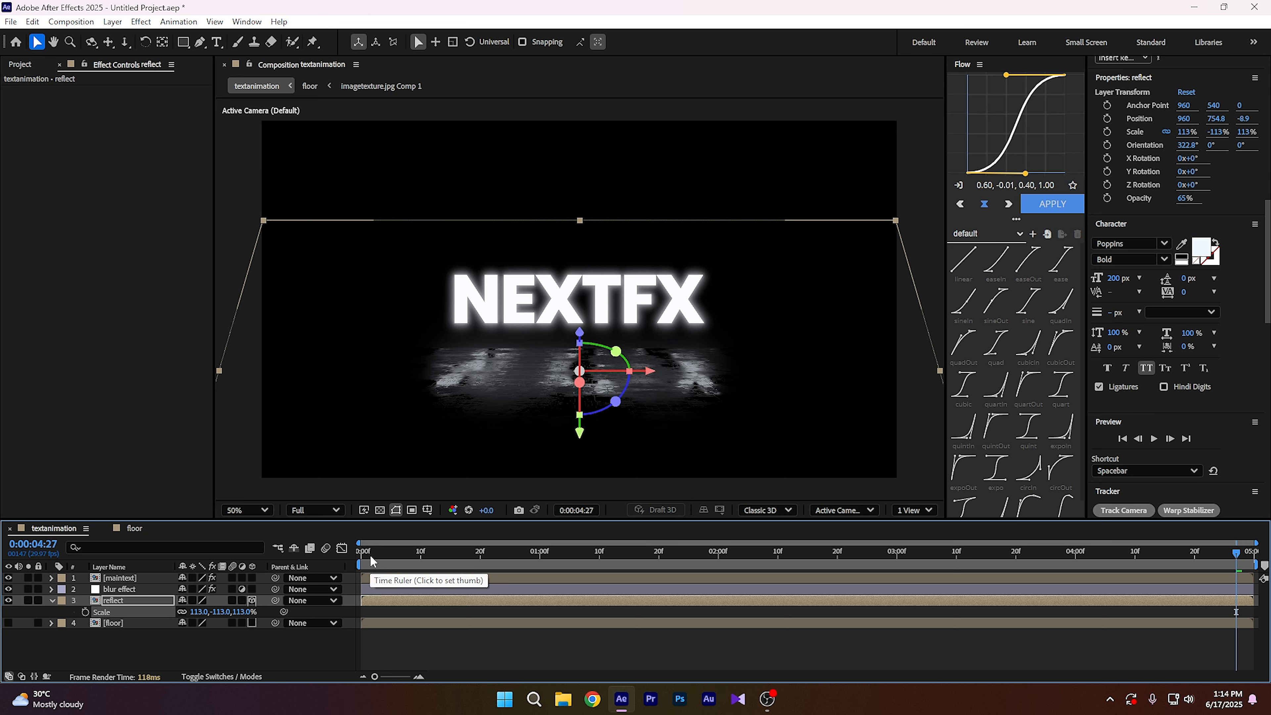
- Play the composition from the first frame to review the larger, fainter floor reflection
left_click(357, 564)
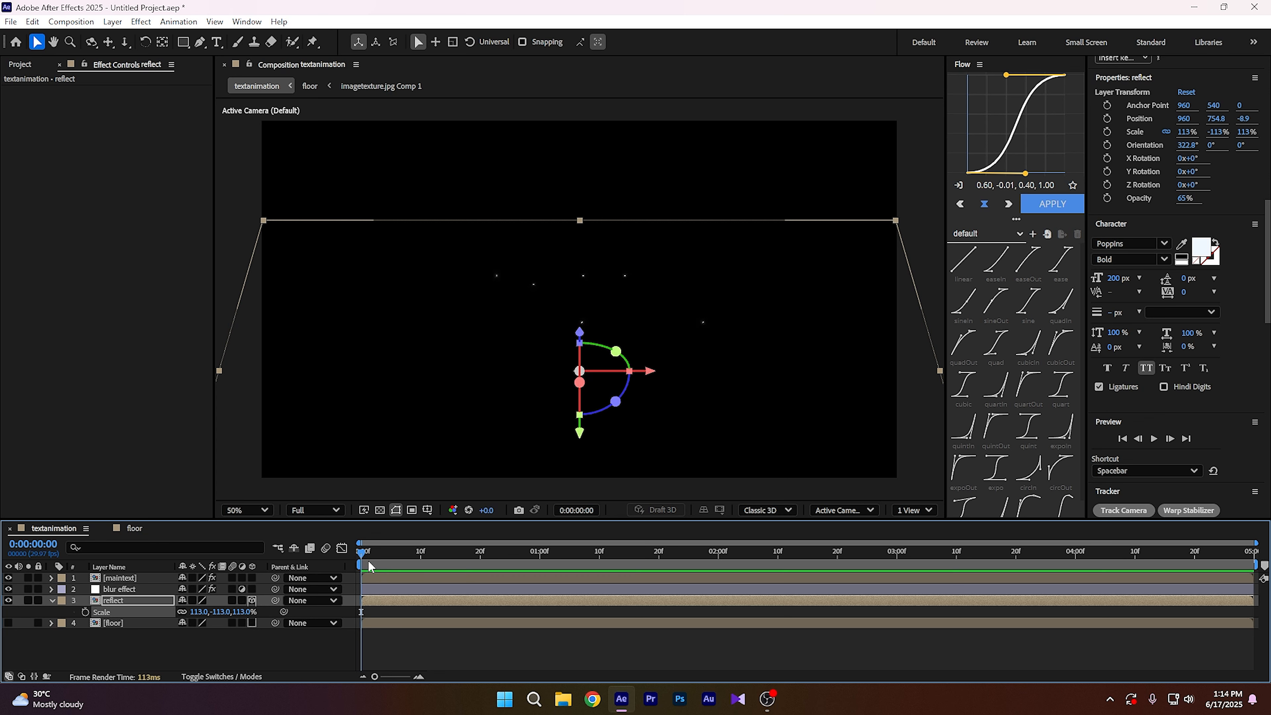
key("space")
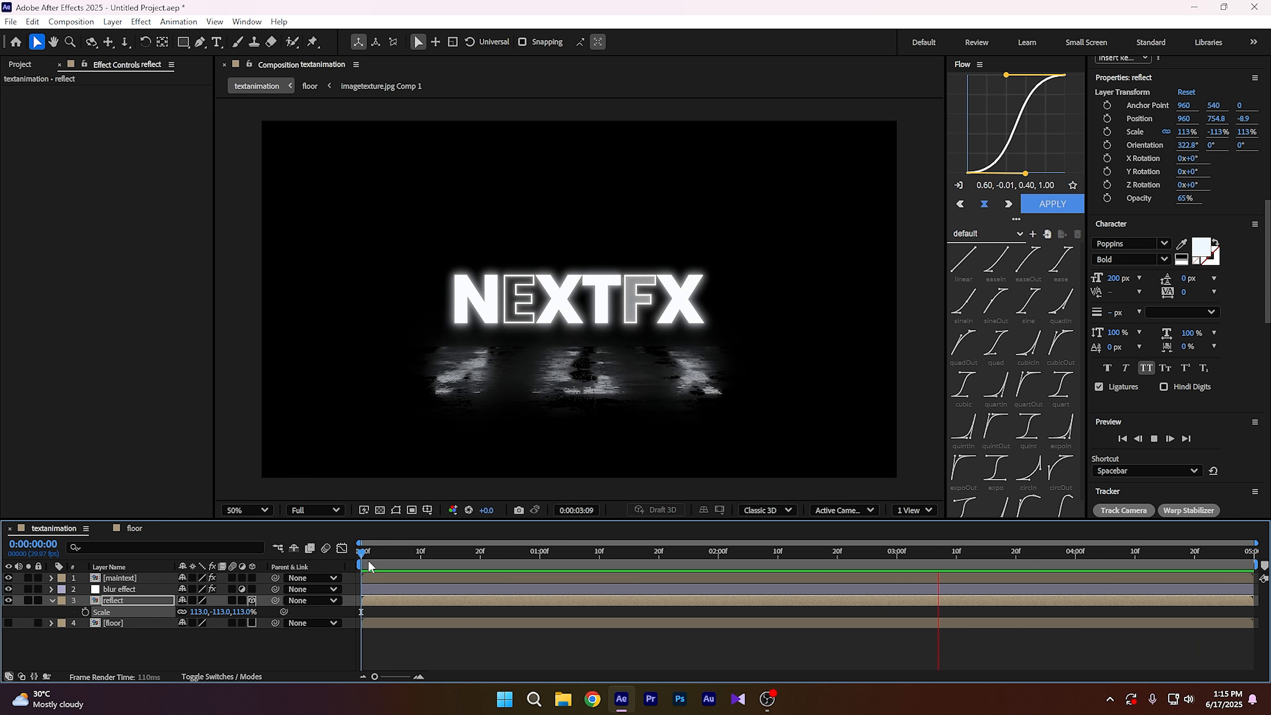
key("space")
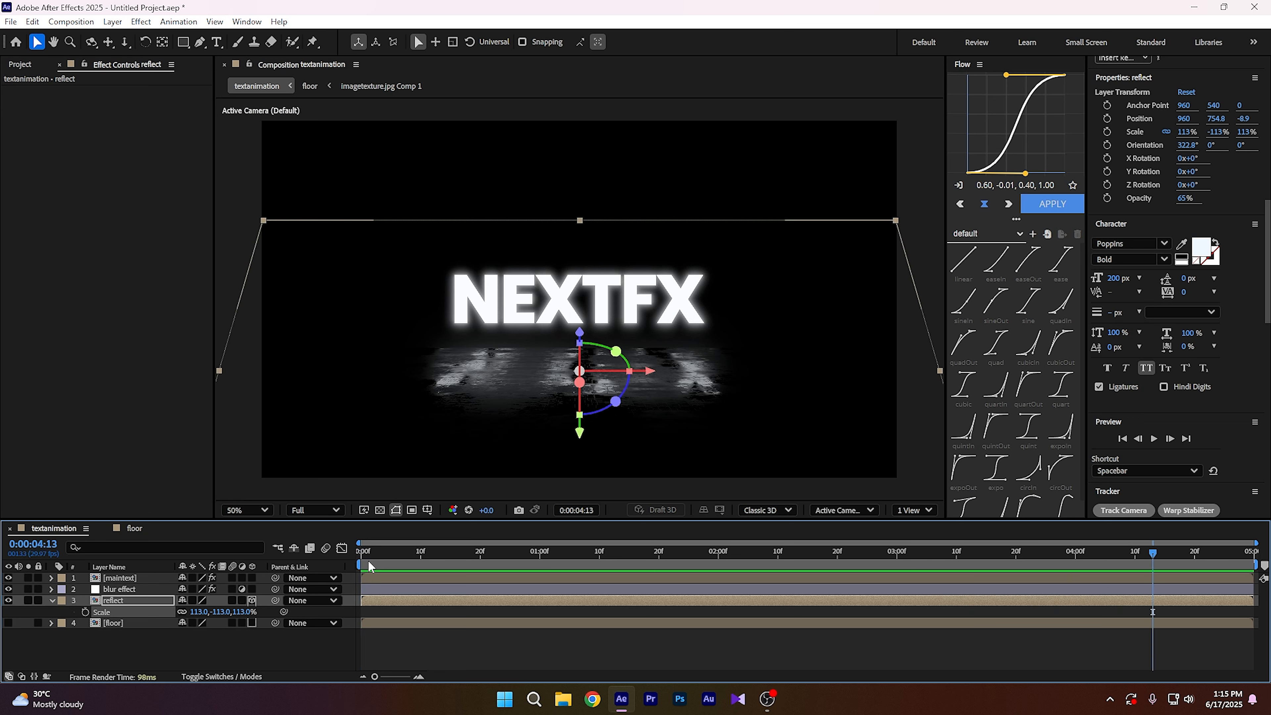
left_click(263, 660)
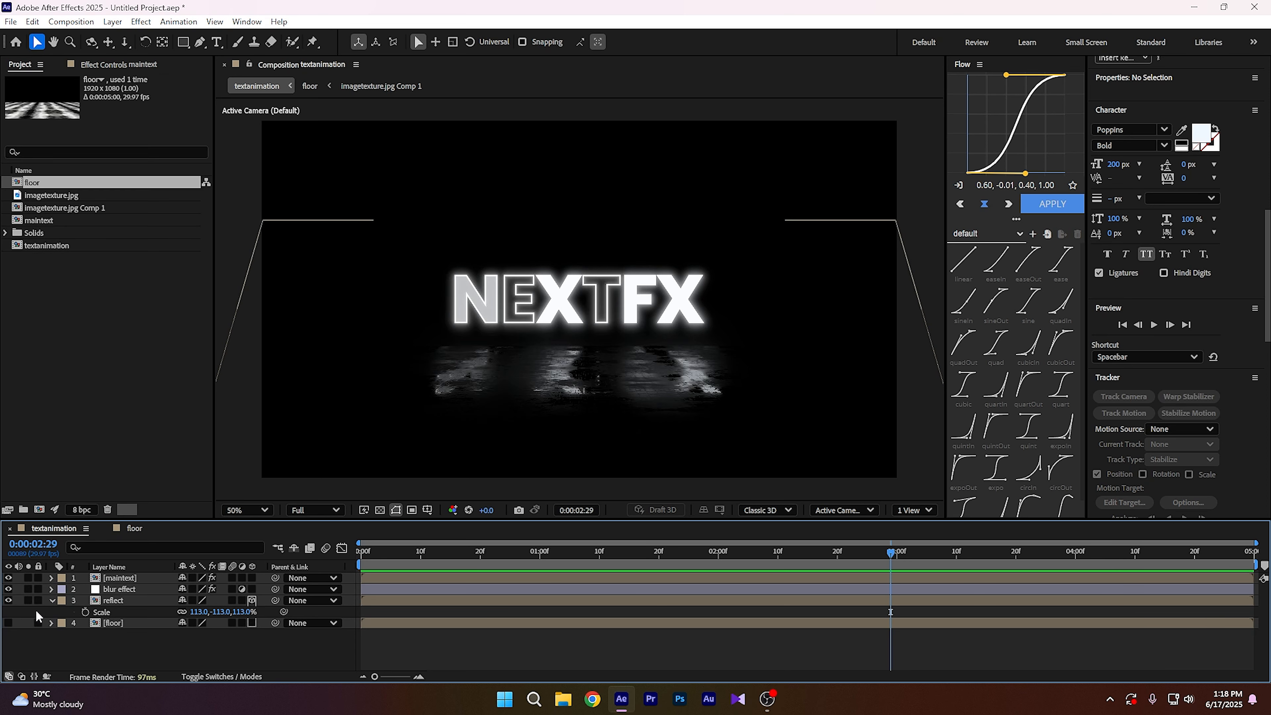
- Copy the animated Camera 1 layer from the floor composition and paste it into textanimation at 0:00:00:00
left_click(127, 545)
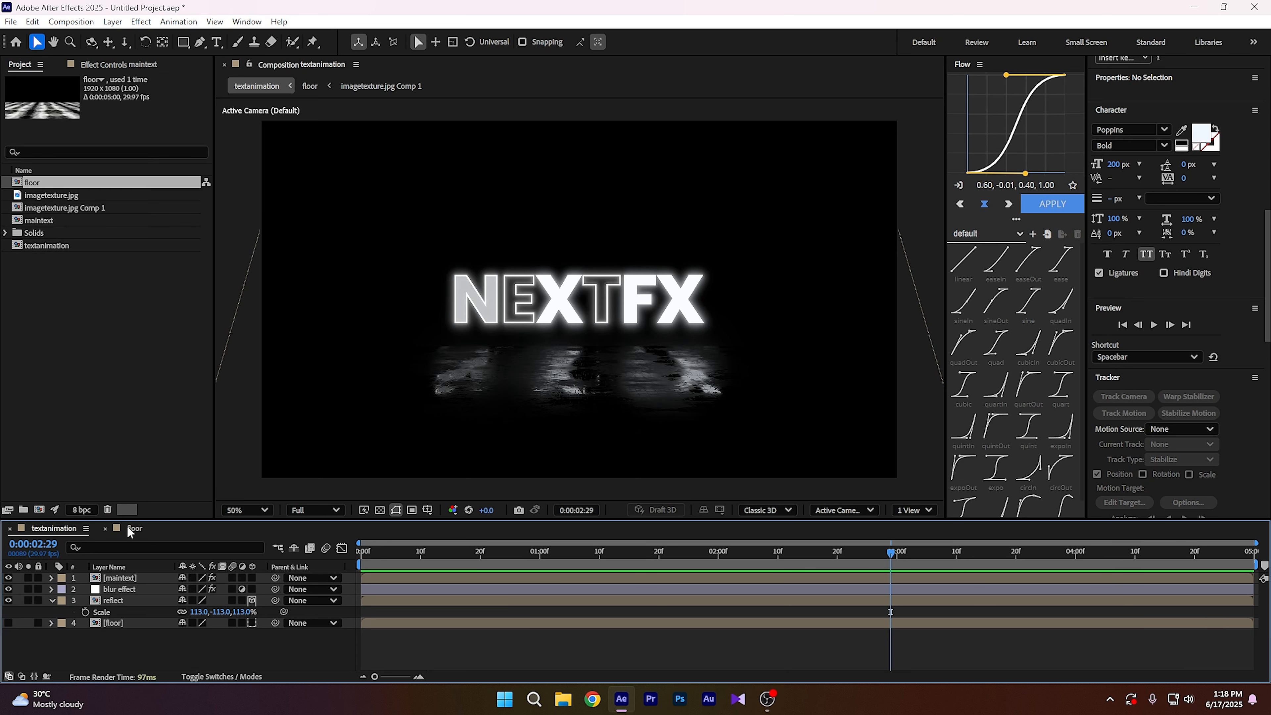
left_click(127, 525)
left_click(127, 578)
right_click(128, 579)
key("Escape")
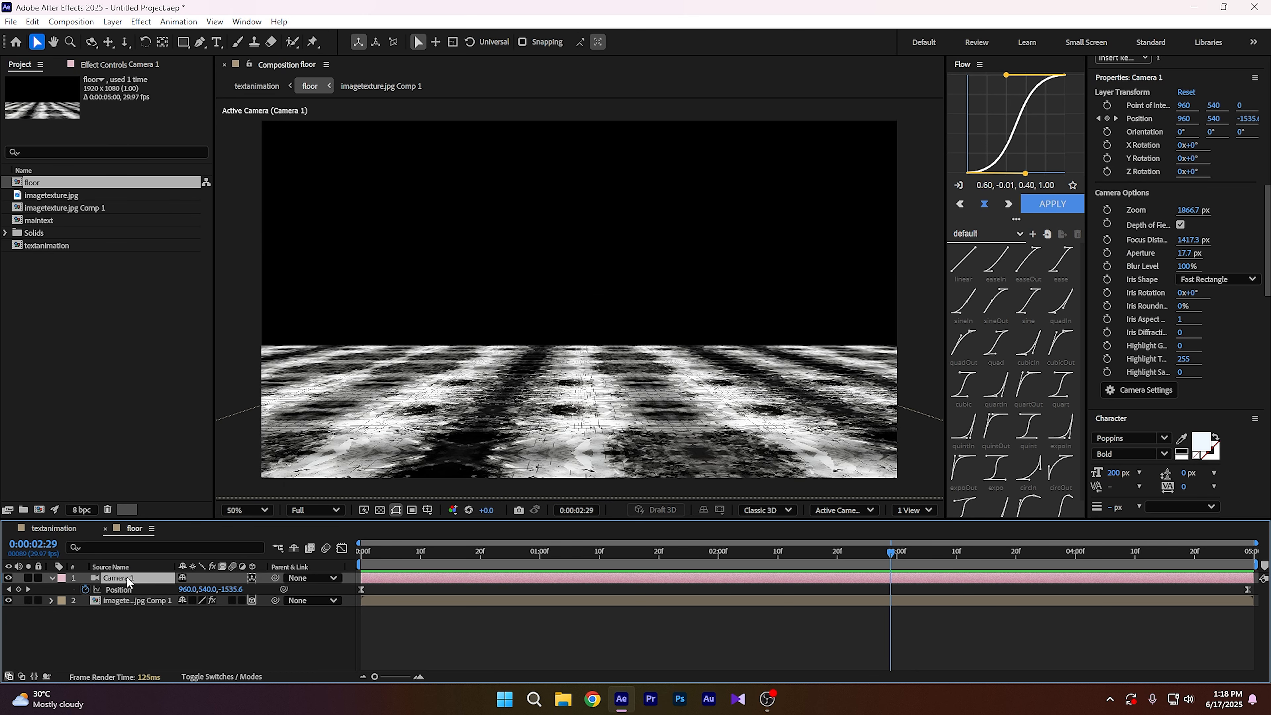
left_click(54, 528)
left_click_drag(368, 548, 342, 553)
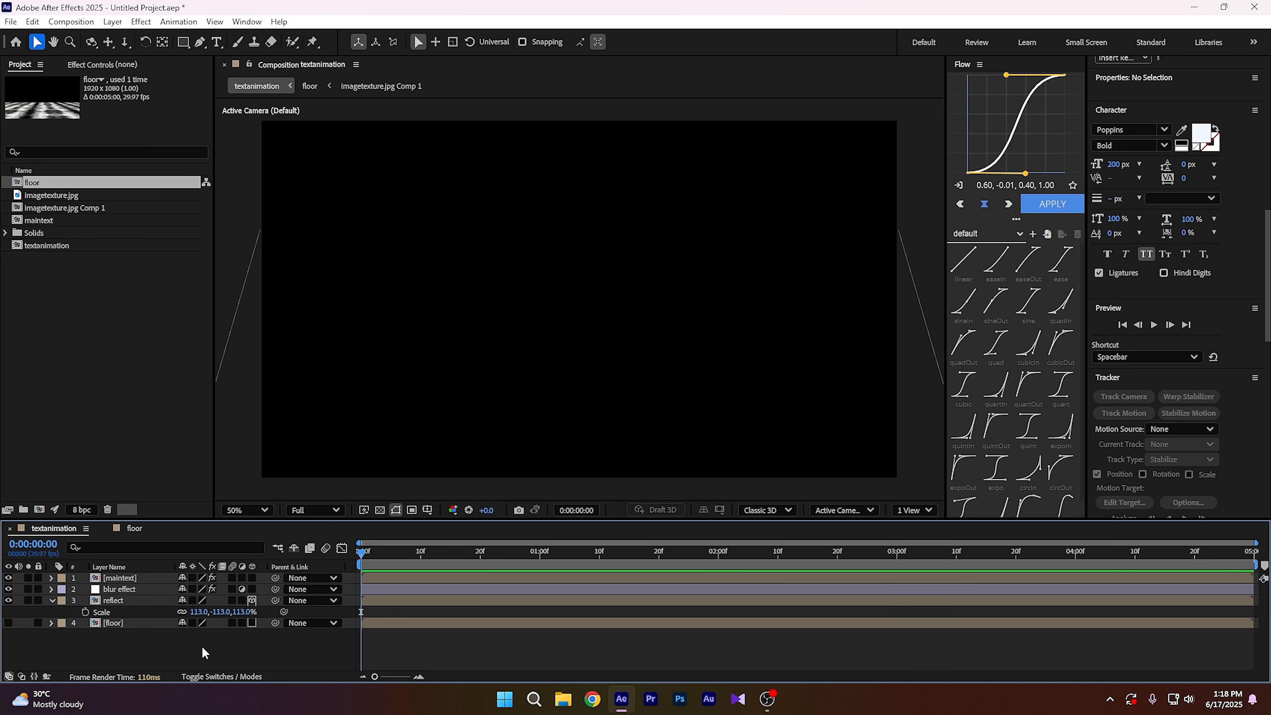
key("ctrl+v")
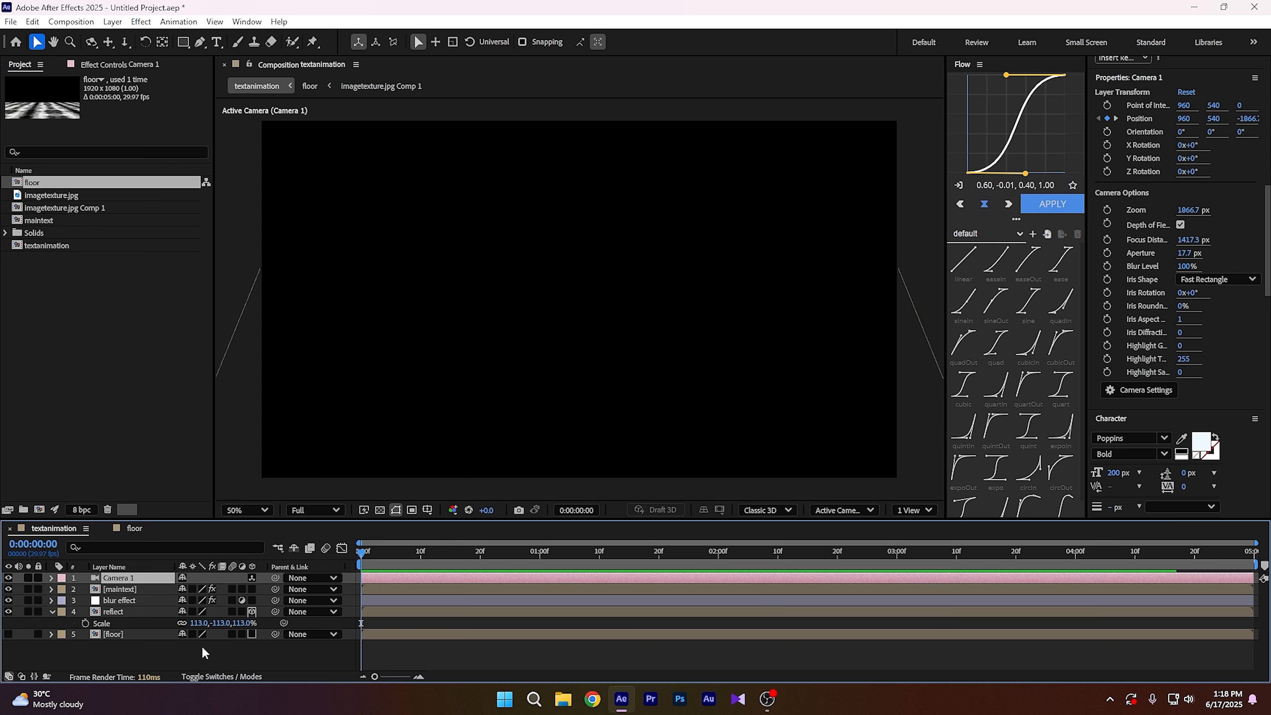
- Make the maintext layer 3D and play the composition from the start to preview the camera move
left_click(253, 589)
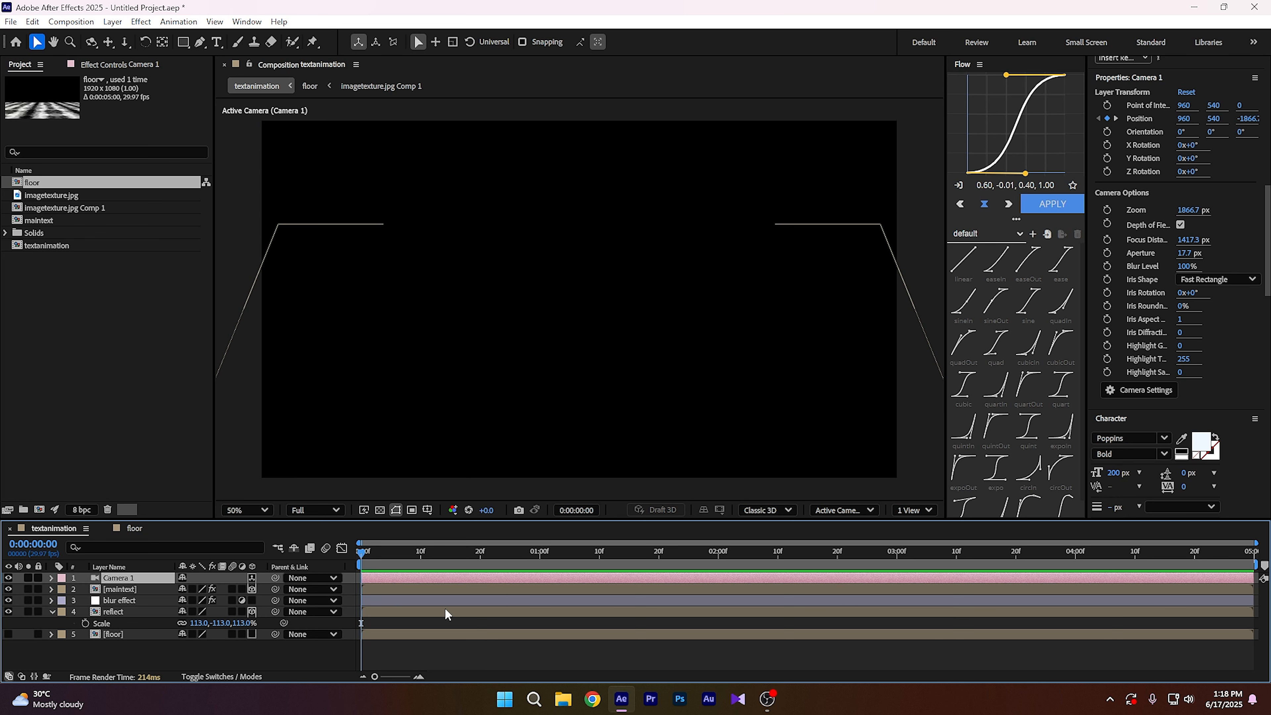
key("space")
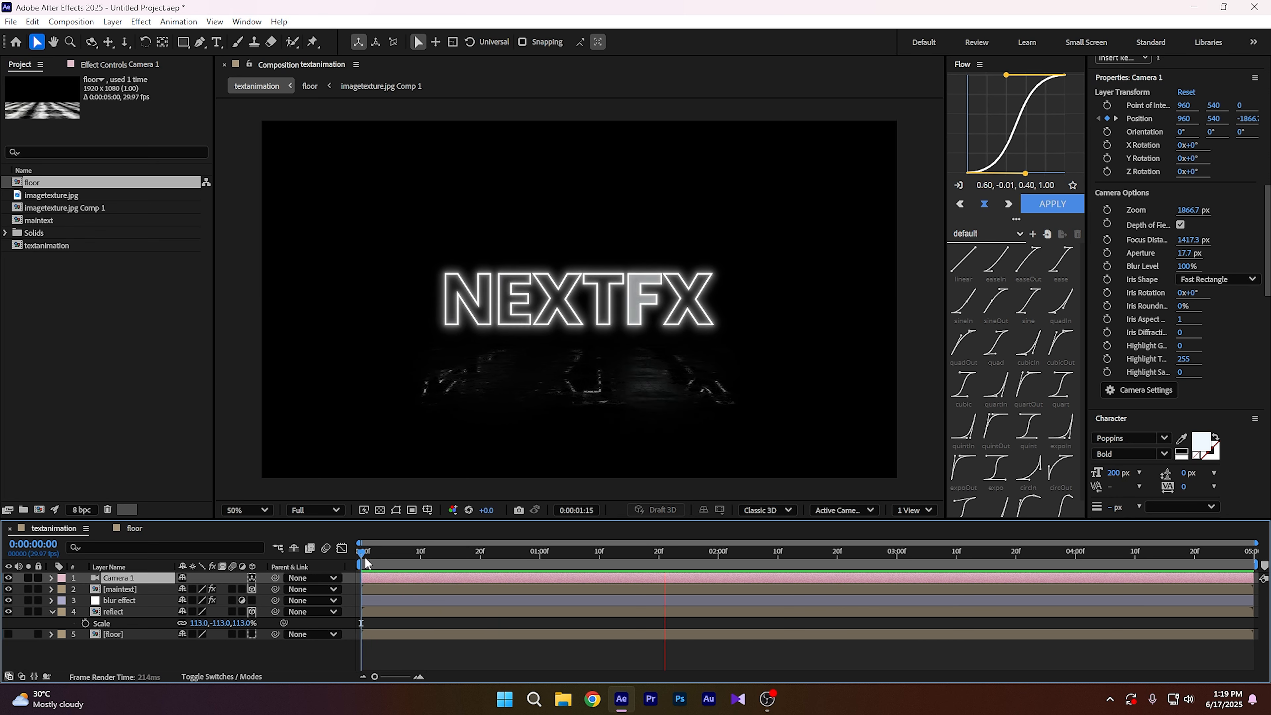